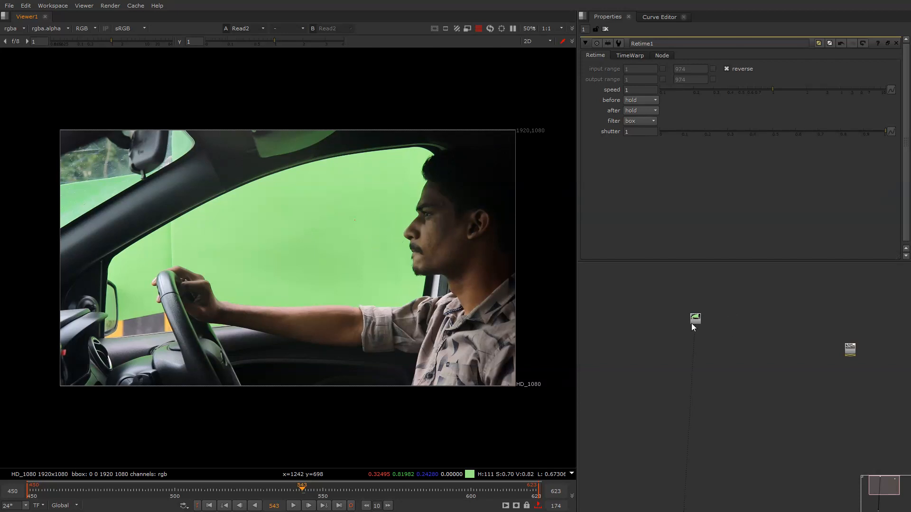
Play the green-screen car footage and inspect the side mirror, window edge and windshield areas up close
key("l")
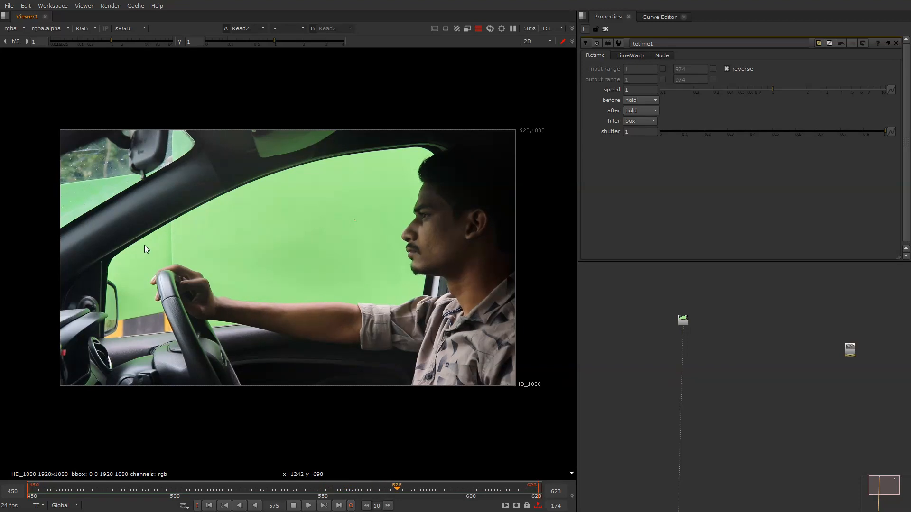
scroll(110, 347, "up", 10)
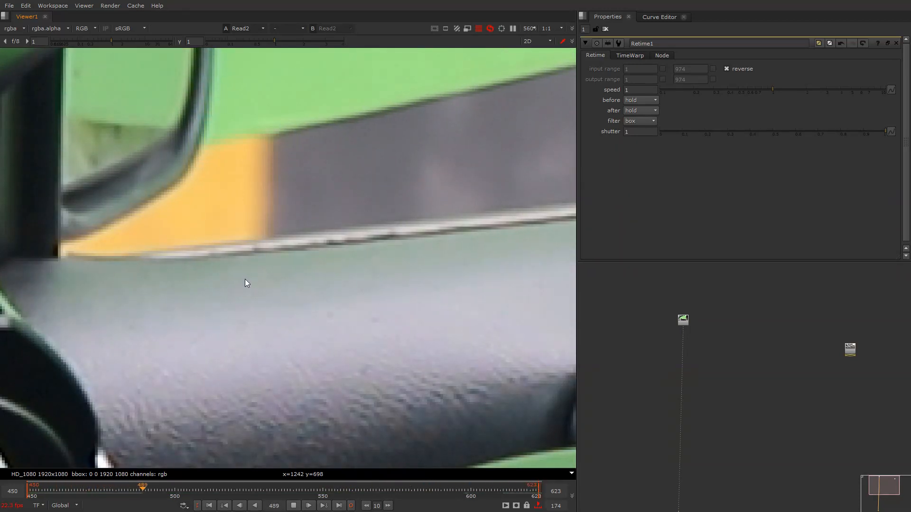
scroll(215, 306, "down", 2)
scroll(215, 305, "down", 5)
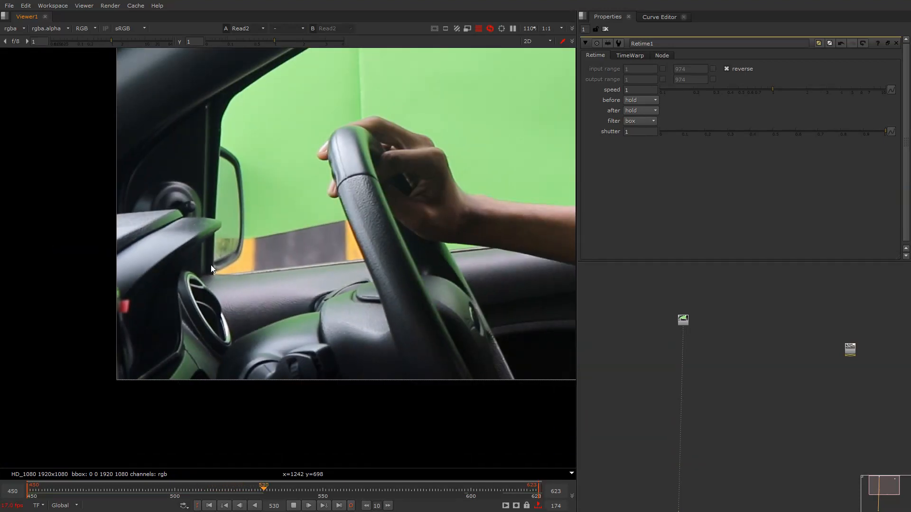
scroll(195, 306, "up", 3)
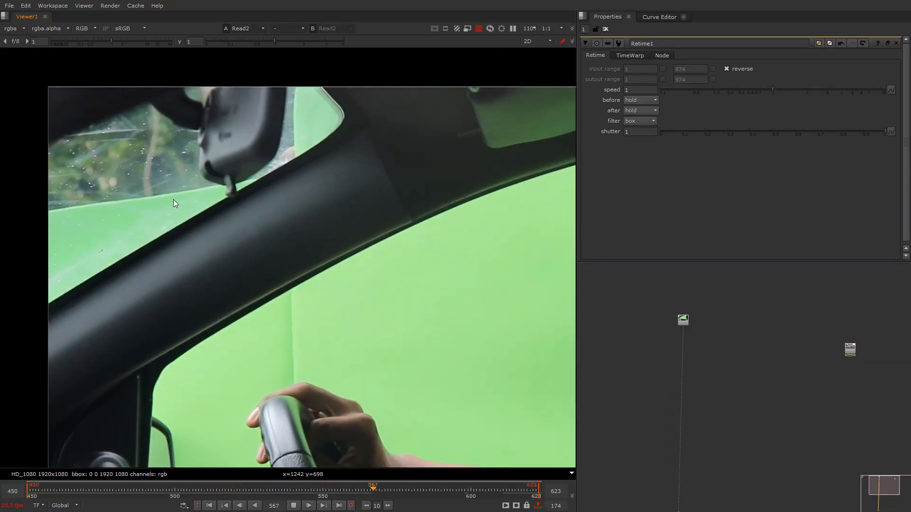
scroll(198, 257, "down", 4)
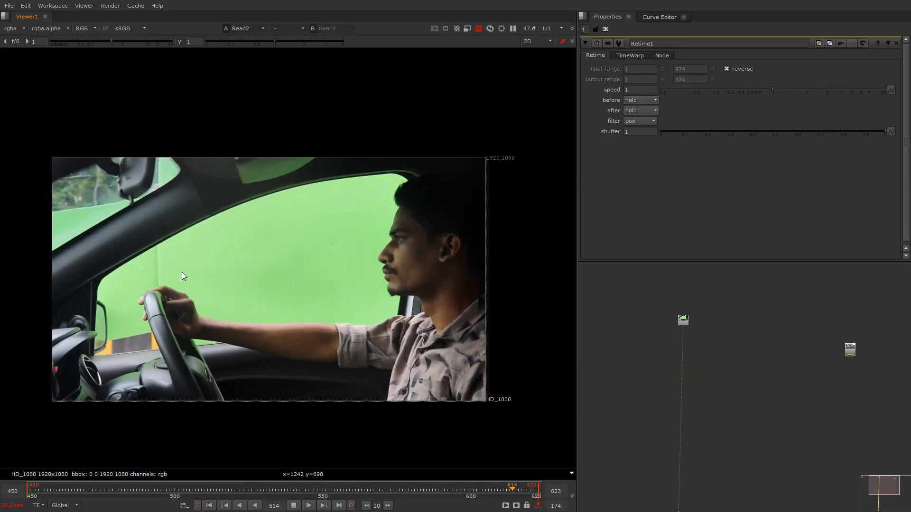
Show the background street clip MVI_6398.MP4 in the viewer and open its Read node settings
left_click_drag(847, 349, 736, 334, "alt")
scroll(736, 335, "up", 4)
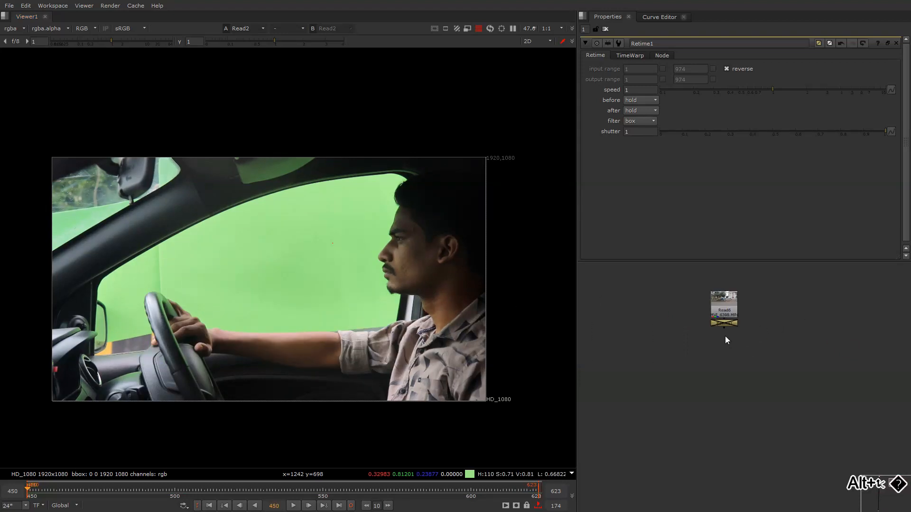
left_click(727, 322)
key("1")
left_click(728, 315)
key("1")
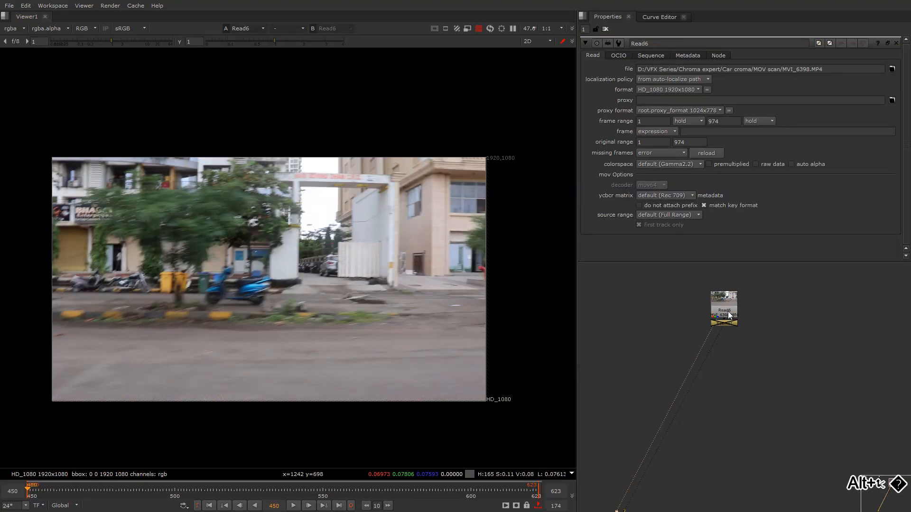
Add a Keylight node fed by the green-screen car footage and view its output
scroll(780, 356, "down", 3)
key("Tab")
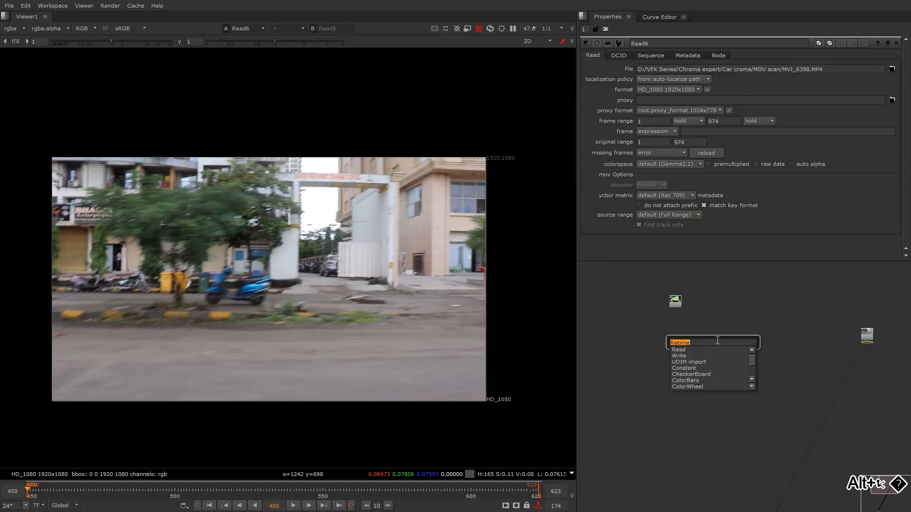
type("keyl")
key("Return")
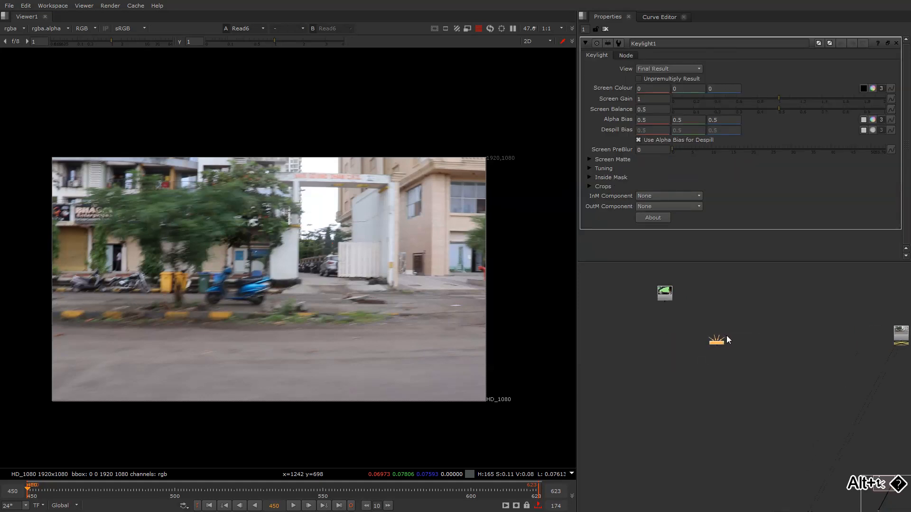
key("1")
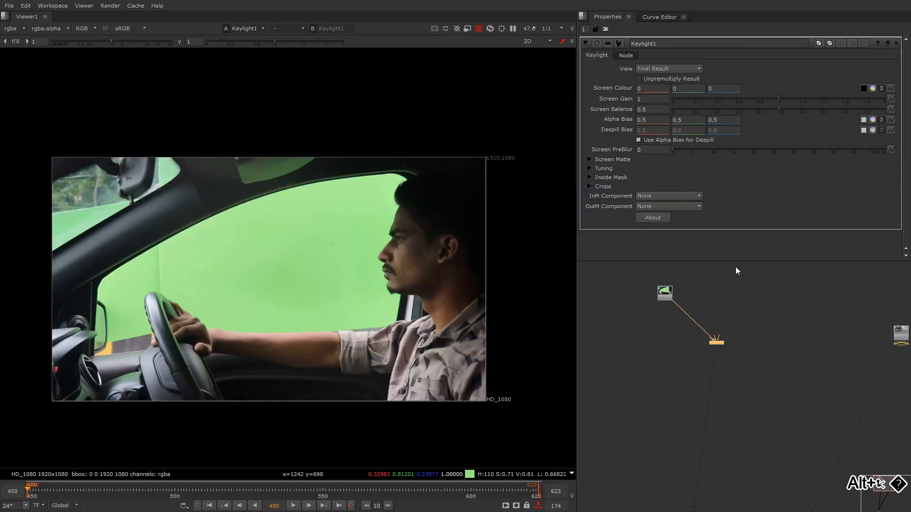
Open the project settings and check the frame range, fps and full size format
left_click(761, 304)
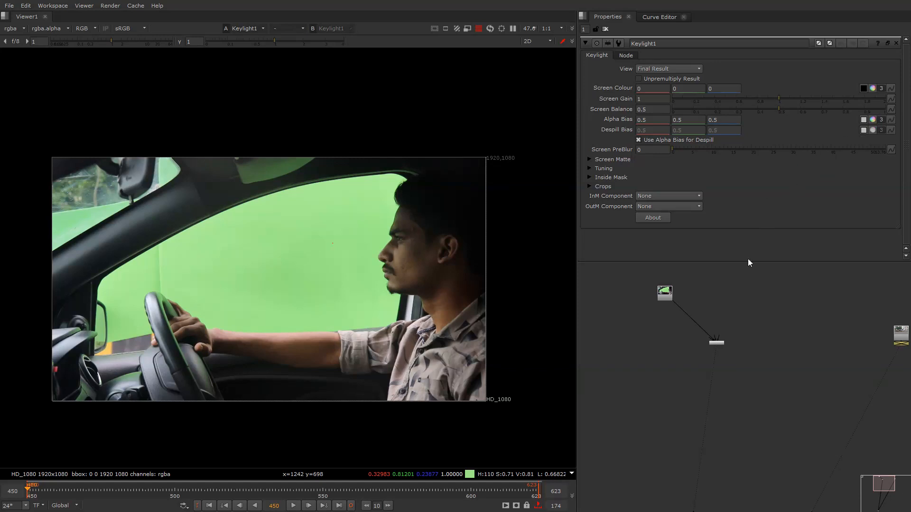
key("s")
left_click_drag(903, 139, 898, 217)
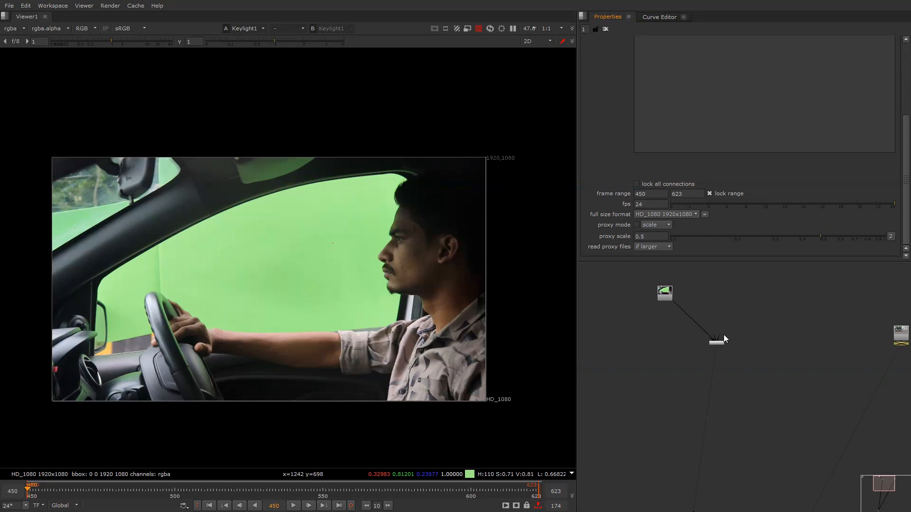
Delete the disabled Retime node attached below the background street clip
middle_click_drag(727, 346, 659, 352)
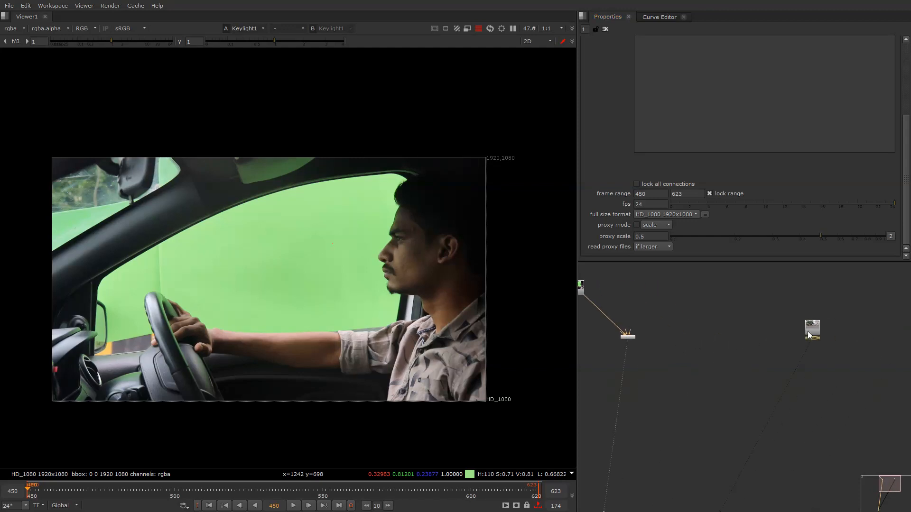
double_click(811, 332)
key("1")
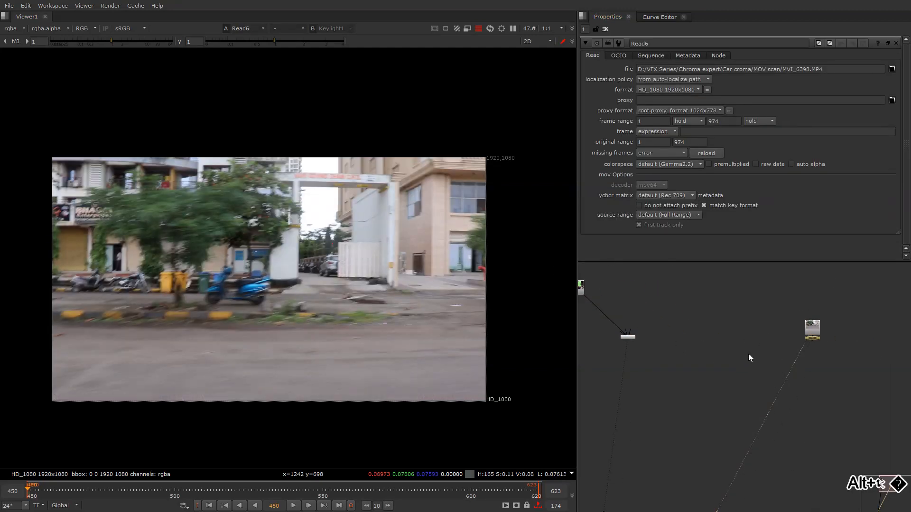
left_click_drag(747, 354, 701, 332, "alt")
scroll(750, 312, "up", 2)
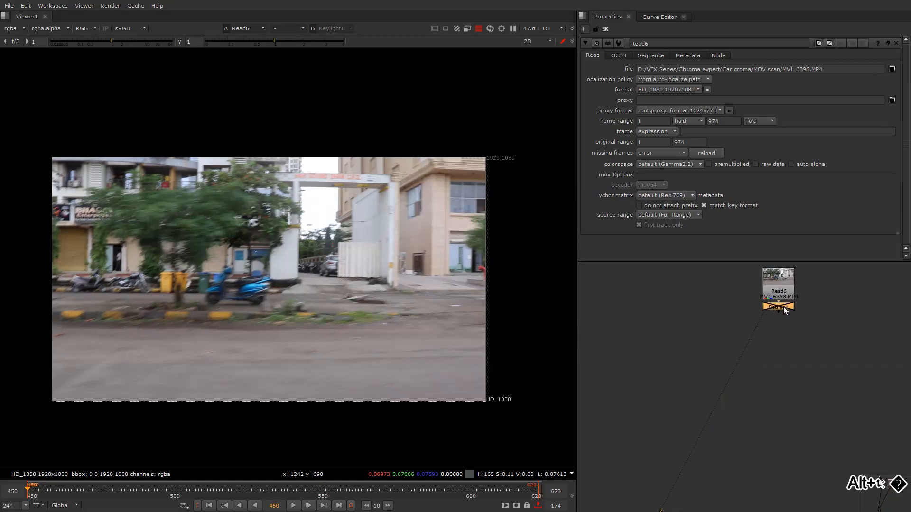
double_click(786, 319)
middle_click_drag(724, 325, 792, 329)
scroll(708, 348, "down", 5)
middle_click_drag(637, 331, 711, 345)
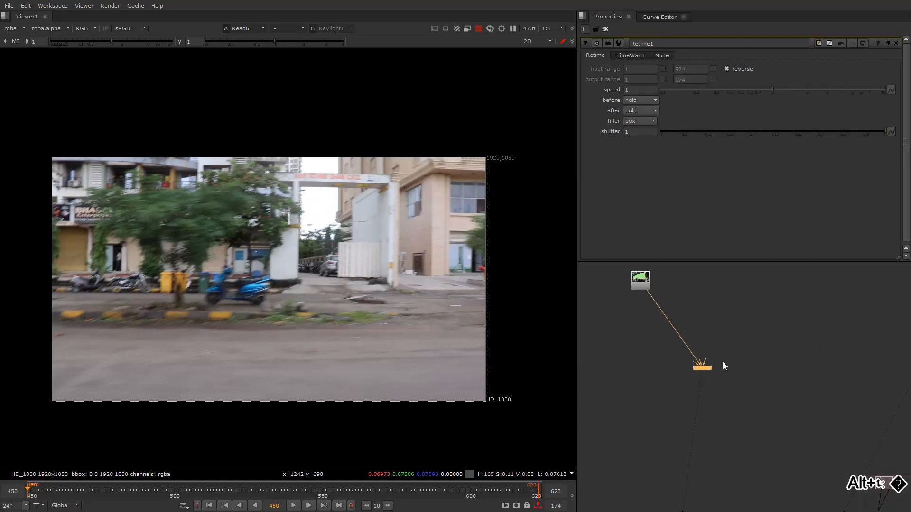
middle_click_drag(813, 331, 679, 322)
left_click(801, 343)
key("Delete")
middle_click_drag(802, 342, 889, 330)
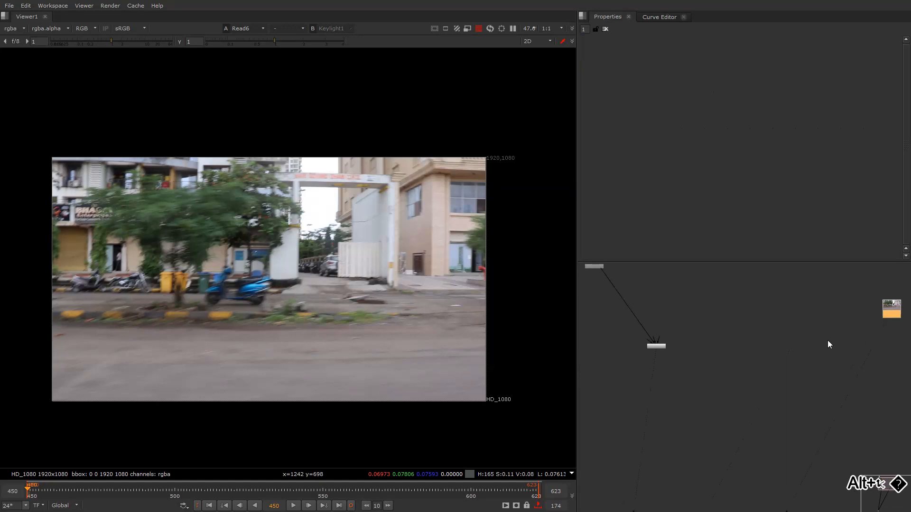
Connect the Keylight node's Bg input to the background street clip
left_click(659, 345)
scroll(658, 346, "up", 5)
left_click(693, 326)
middle_click_drag(695, 329, 681, 327, "alt")
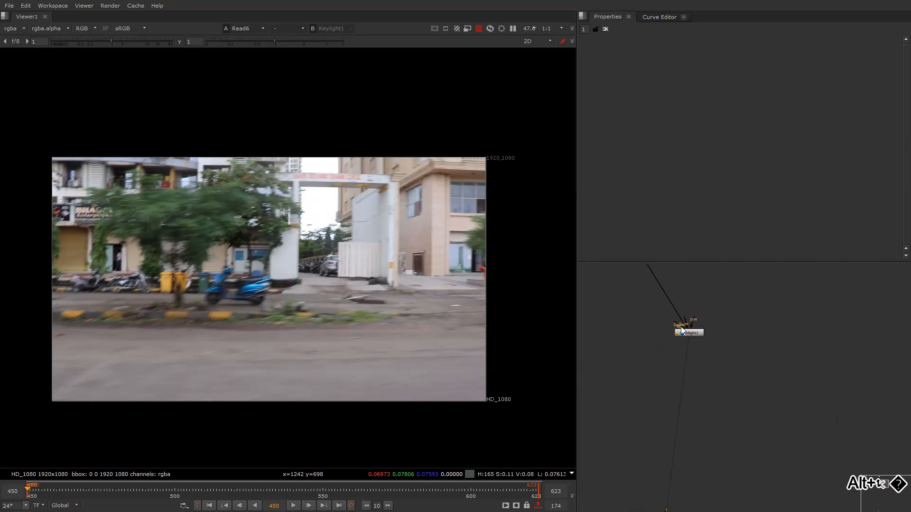
left_click_drag(672, 344, 822, 309)
middle_click_drag(822, 310, 901, 295)
View the Keylight node and sample the green area in the middle of the side window as its Screen Colour
left_click(625, 349)
key("1")
double_click(625, 349)
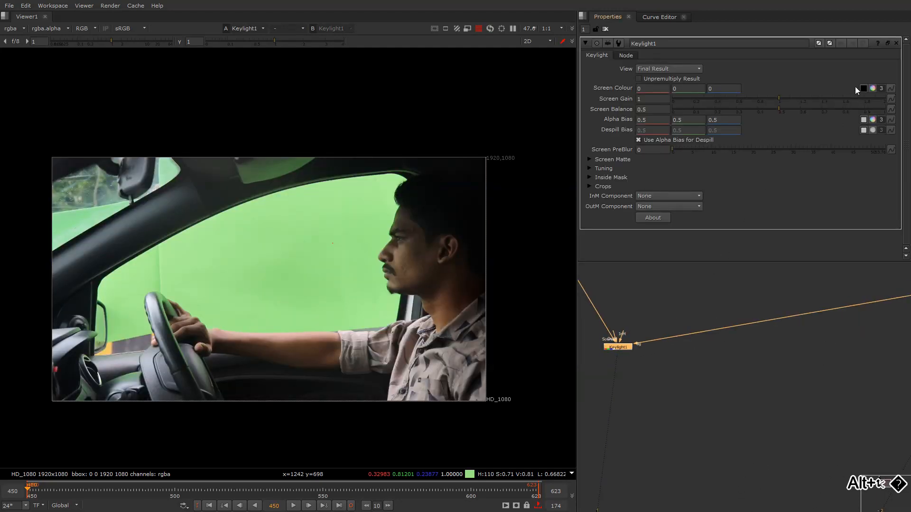
left_click_drag(277, 264, 279, 268, "ctrl+shift")
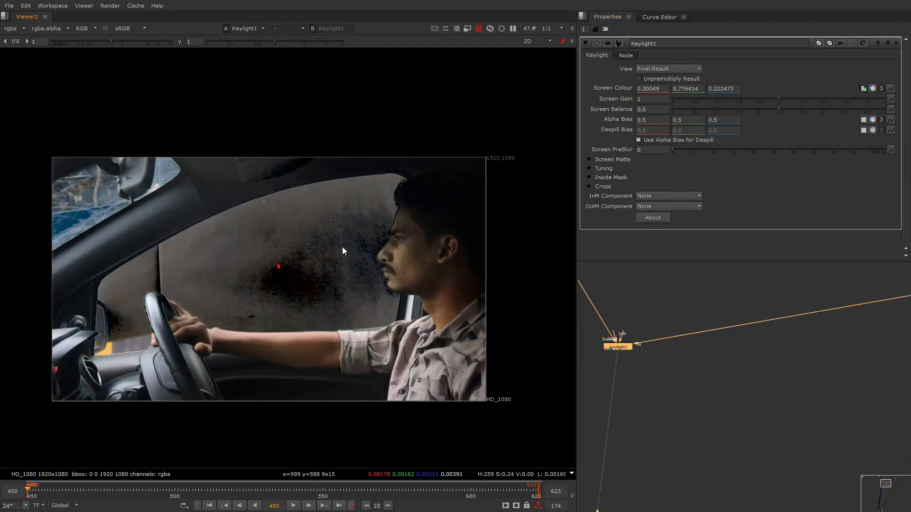
Set Keylight's View to Composite and play the keyed shot over the street background
left_click(653, 69)
left_click(654, 87)
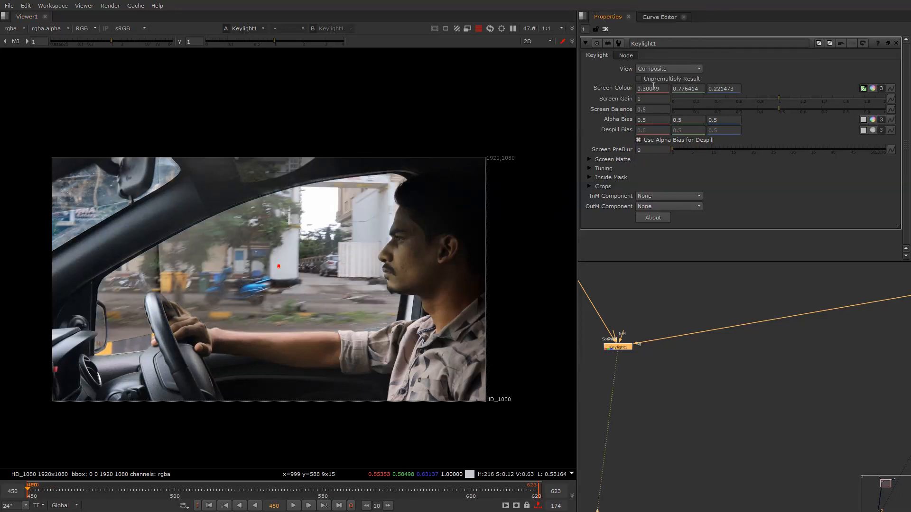
key("l")
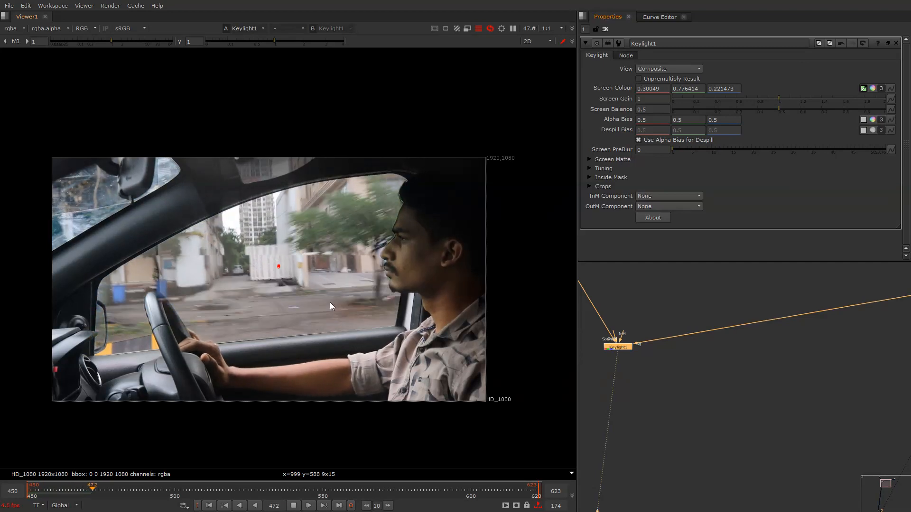
key("k")
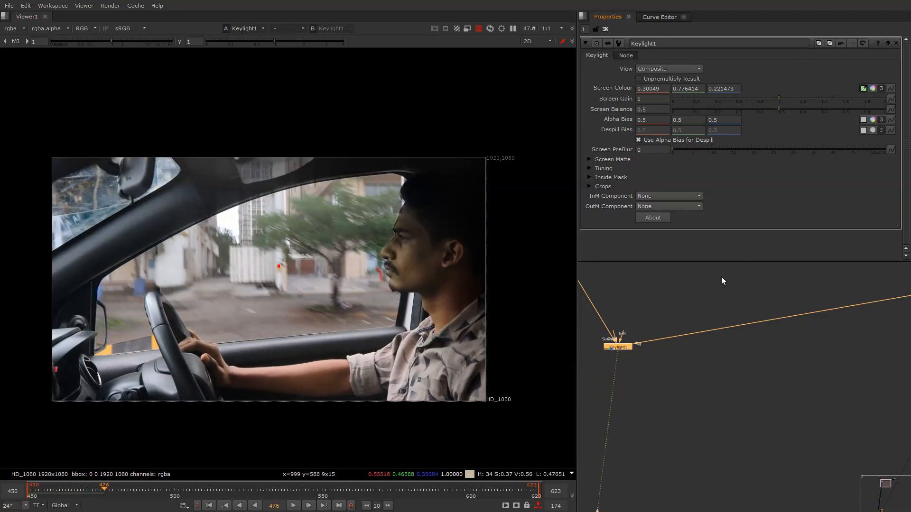
Add a Retime node after the background street clip and enable reverse on it
scroll(750, 294, "down", 3)
left_click_drag(873, 285, 778, 311, "alt")
scroll(786, 307, "up", 3)
left_click(745, 329)
key("Tab")
type("r")
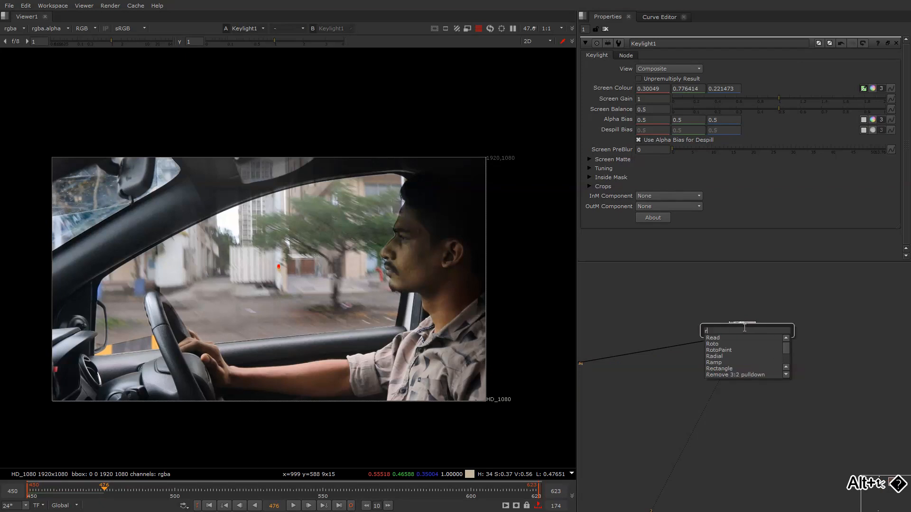
type("etim")
left_click(723, 338)
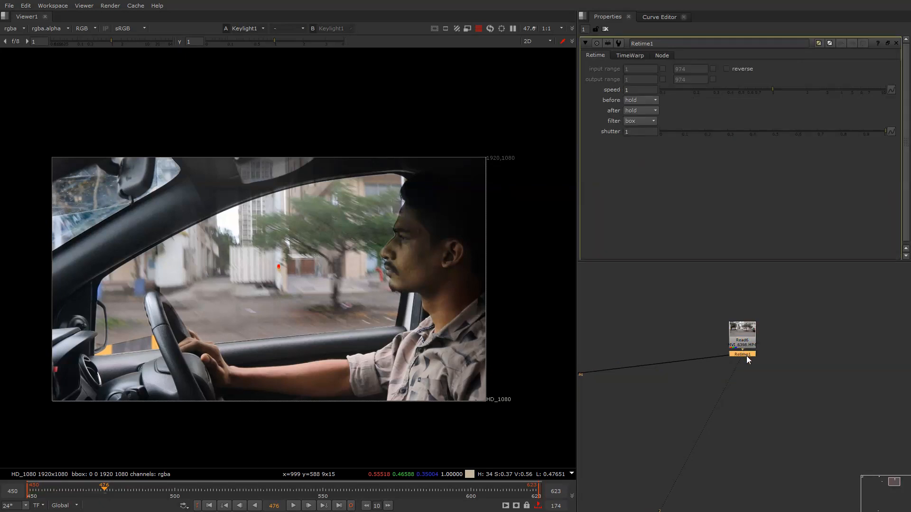
left_click(727, 68)
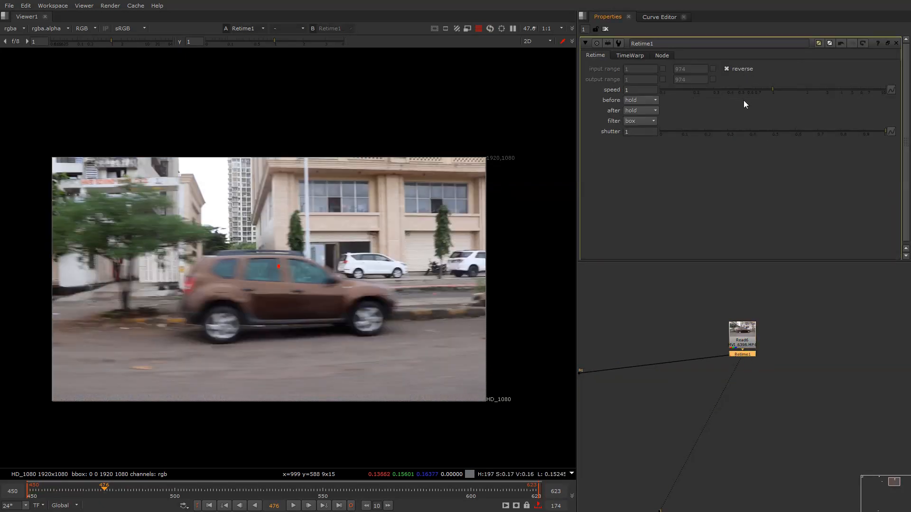
View the Keylight composite and play it back to check the background's direction of motion
middle_click_drag(749, 327, 672, 363, "alt")
middle_click_drag(621, 378, 699, 323, "alt")
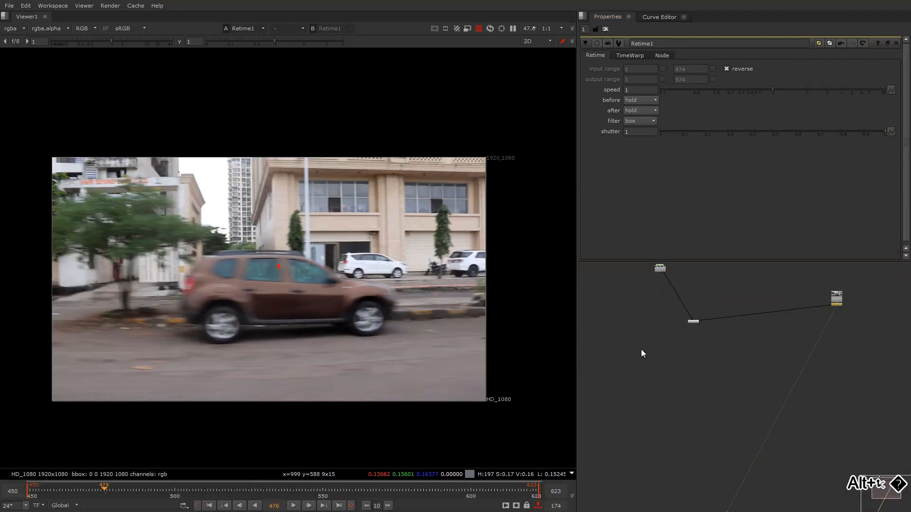
key("1")
key("l")
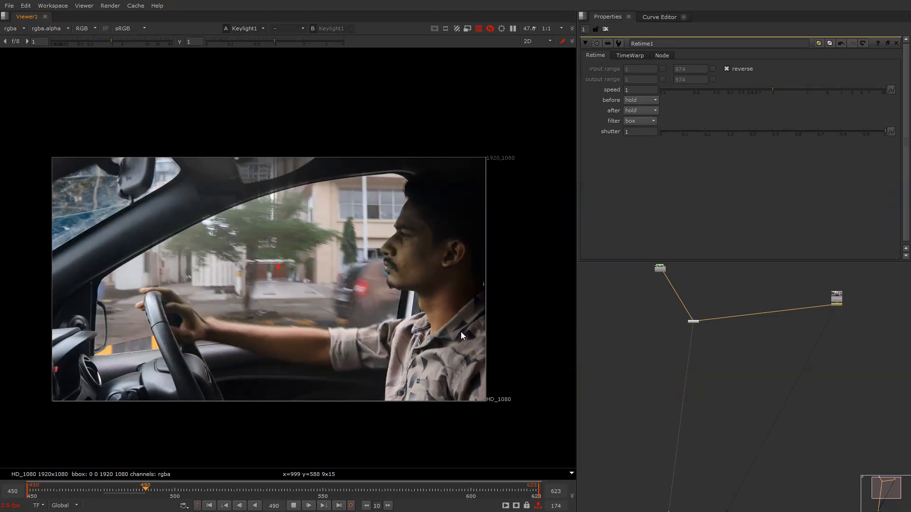
key("k")
middle_click_drag(784, 311, 701, 314)
scroll(703, 314, "up", 3)
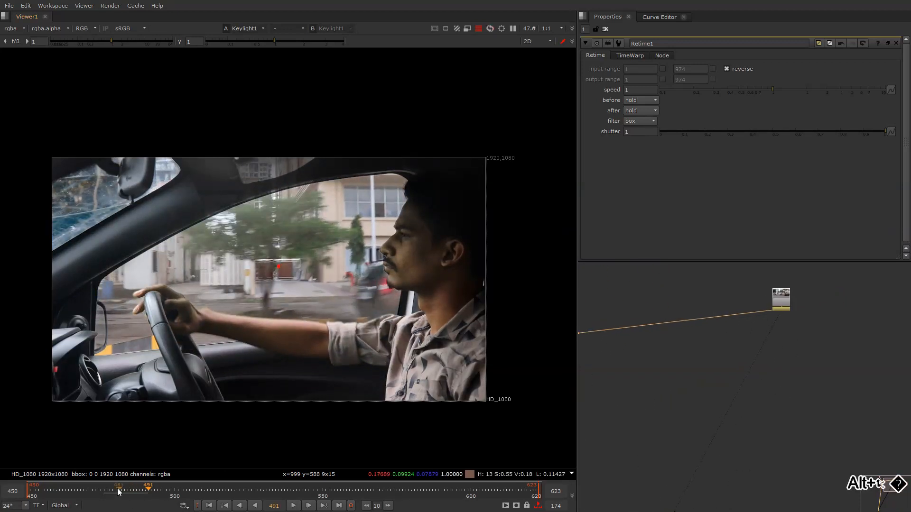
left_click(293, 505)
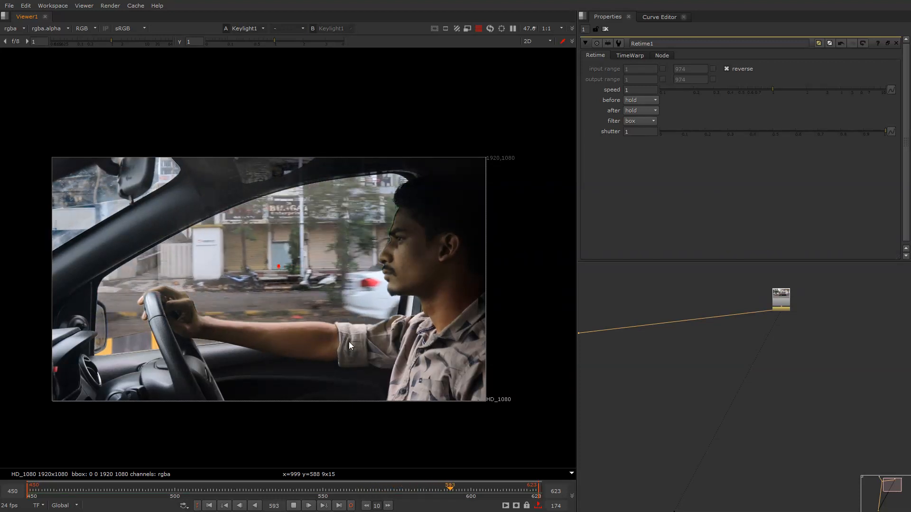
key("k")
Add a CameraTracker node after the background's Retime node and place it a little below
left_click_drag(741, 330, 702, 329, "alt")
scroll(740, 303, "up", 4)
key("1")
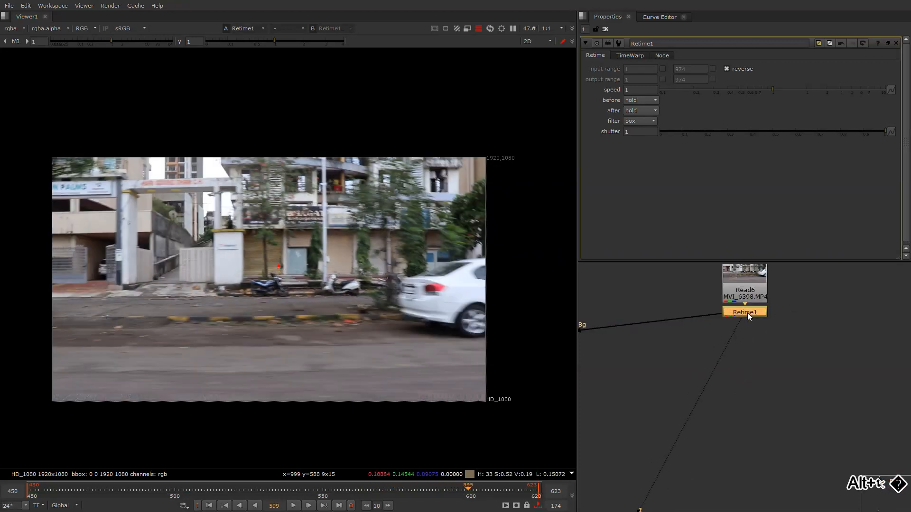
scroll(759, 320, "down", 3)
key("Tab")
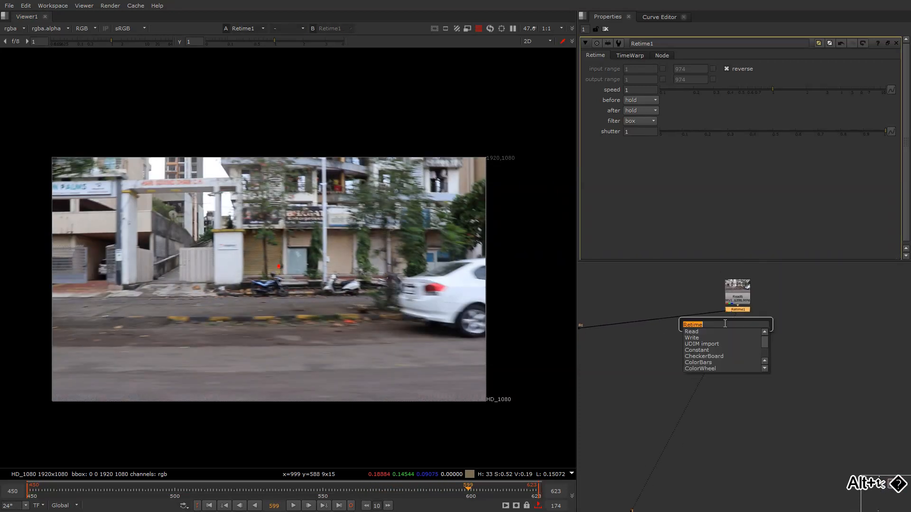
type("ca")
left_click(718, 356)
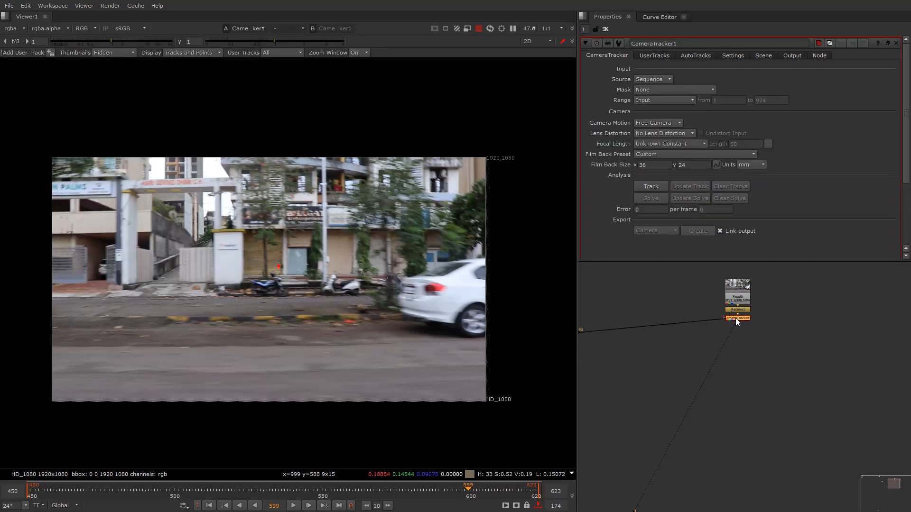
left_click_drag(736, 317, 739, 342)
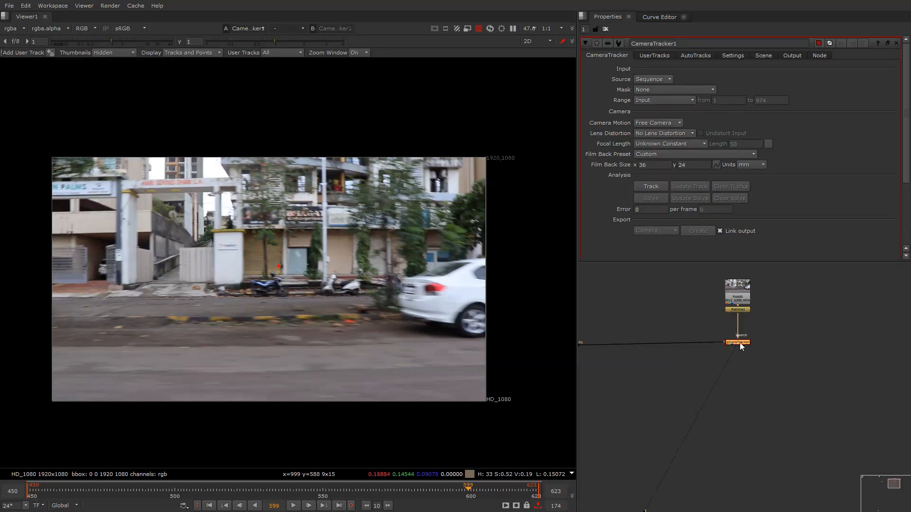
Set the CameraTracker's number of features to 650, toggle the feature preview and return to its main tracking options
left_click(731, 56)
type("650")
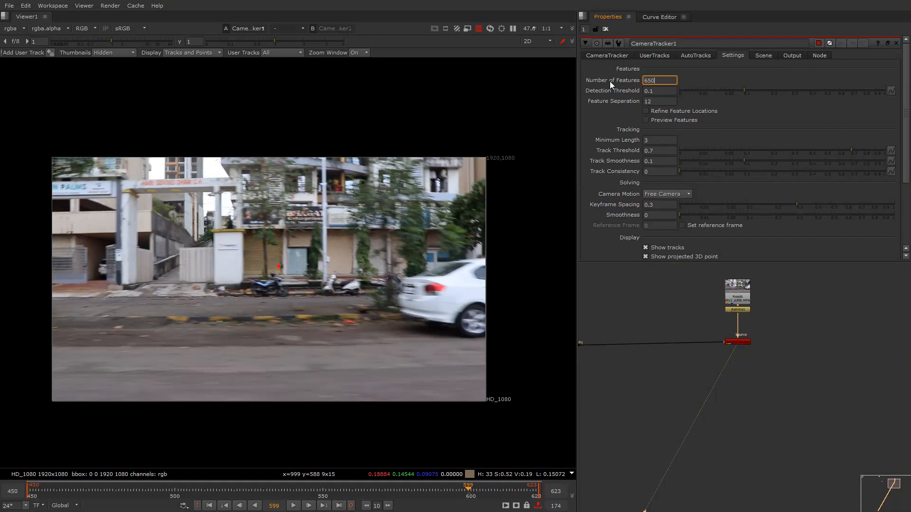
key("Return")
left_click(646, 120)
key("f")
left_click(603, 56)
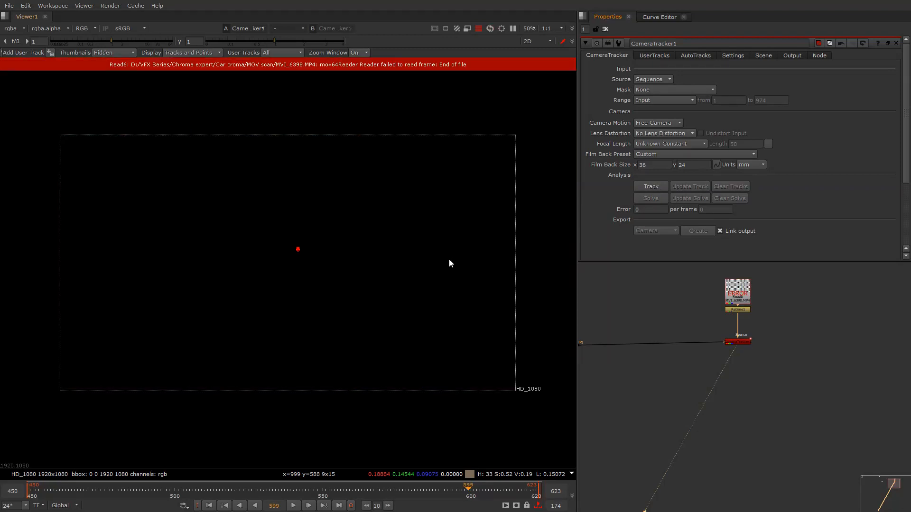
Play the background from around frame 600 to check that its frames load
key("l")
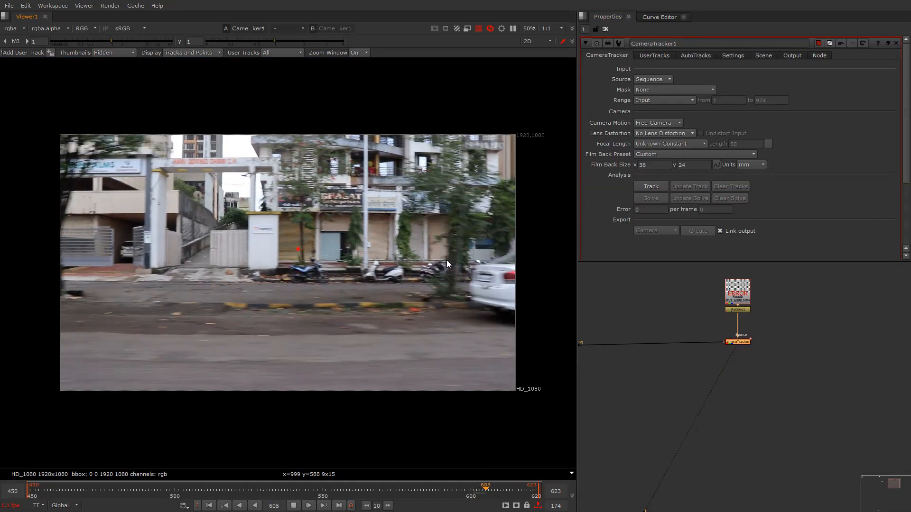
left_click(295, 506)
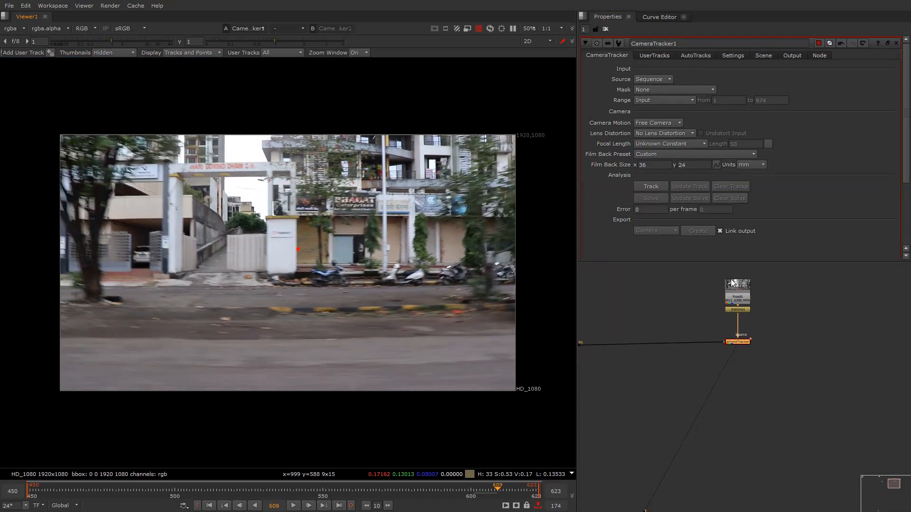
left_click_drag(478, 492, 471, 493)
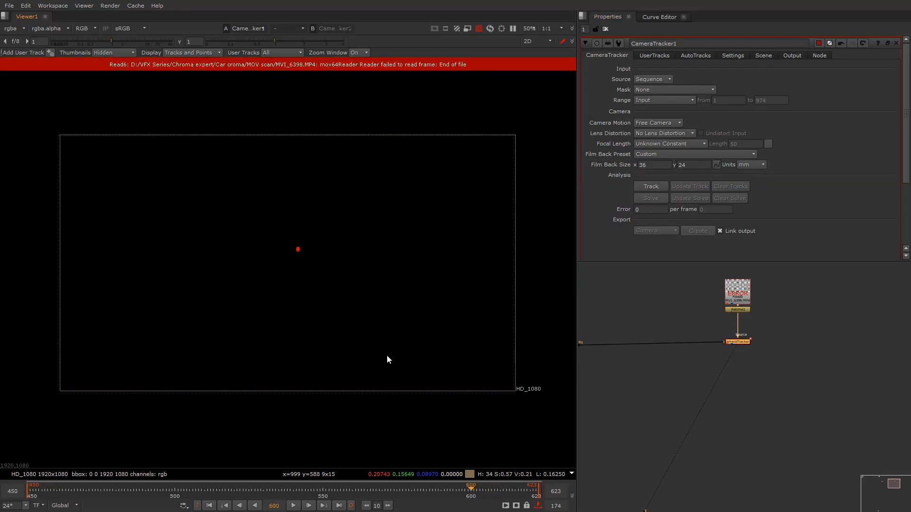
left_click(293, 505)
left_click(297, 505)
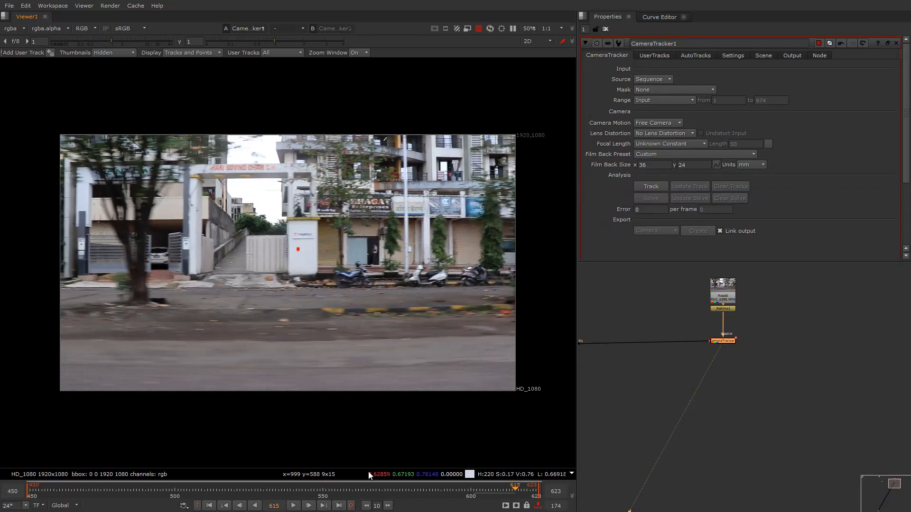
Add a Write node after the background's Retime node for the bg_v001 EXR sequence and place it slightly below
scroll(722, 316, "up", 2)
left_click(738, 306)
key("w")
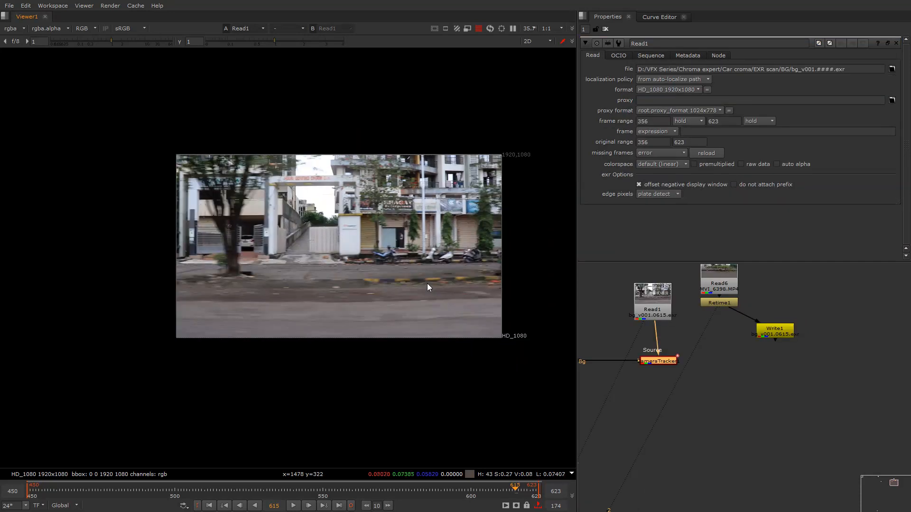
middle_click_drag(429, 281, 433, 294)
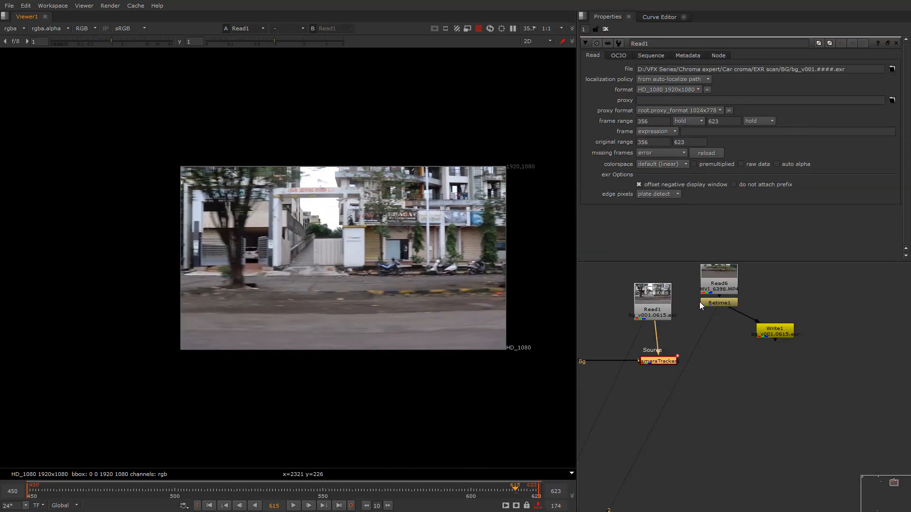
middle_click_drag(700, 302, 640, 296)
left_click_drag(721, 328, 701, 338)
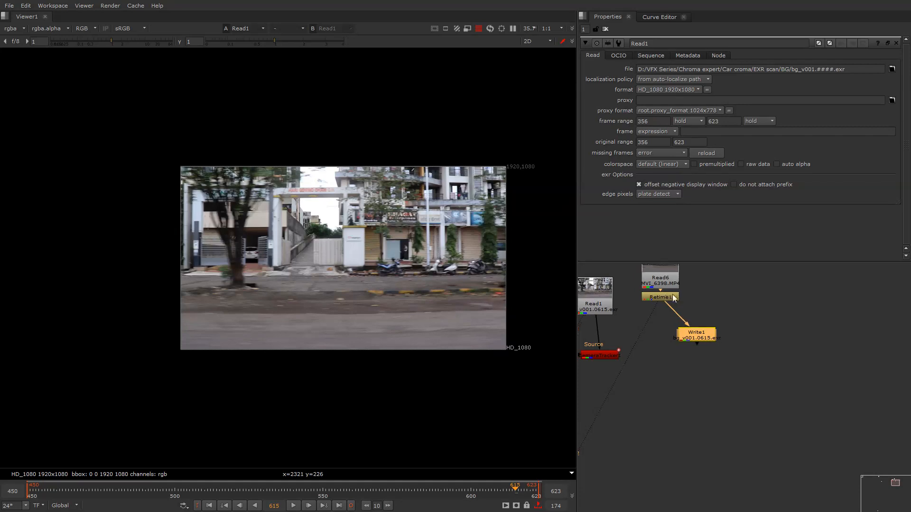
middle_click_drag(655, 288, 684, 315)
middle_click_drag(627, 338, 656, 311)
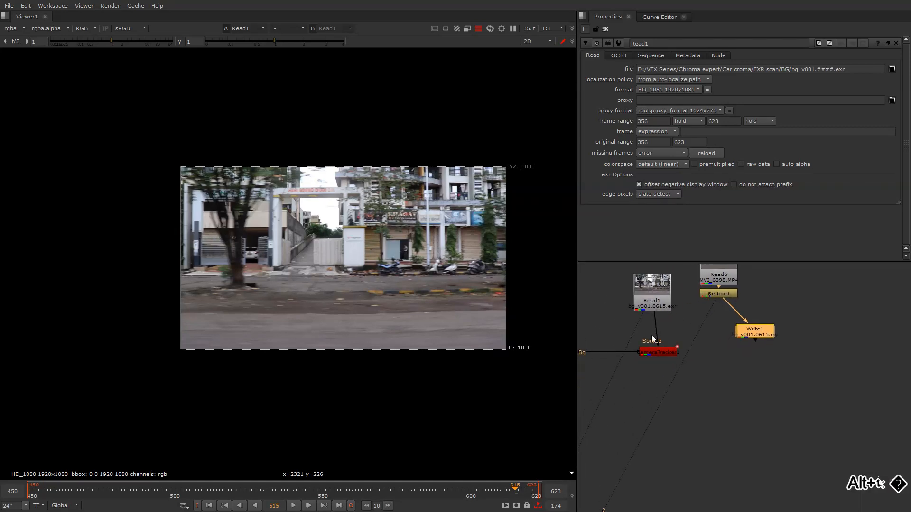
View the CameraTracker, set its range to Global and start tracking the background
left_click(654, 352)
key("1")
double_click(656, 354)
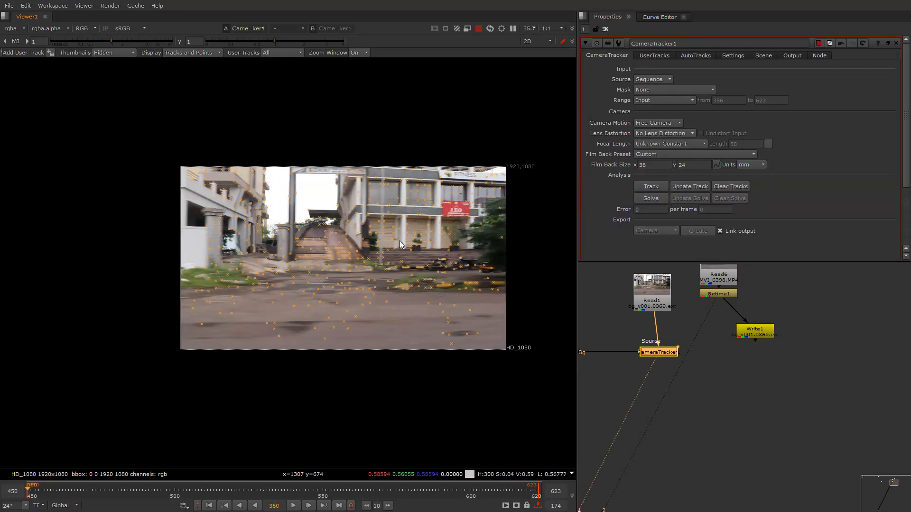
left_click(522, 253)
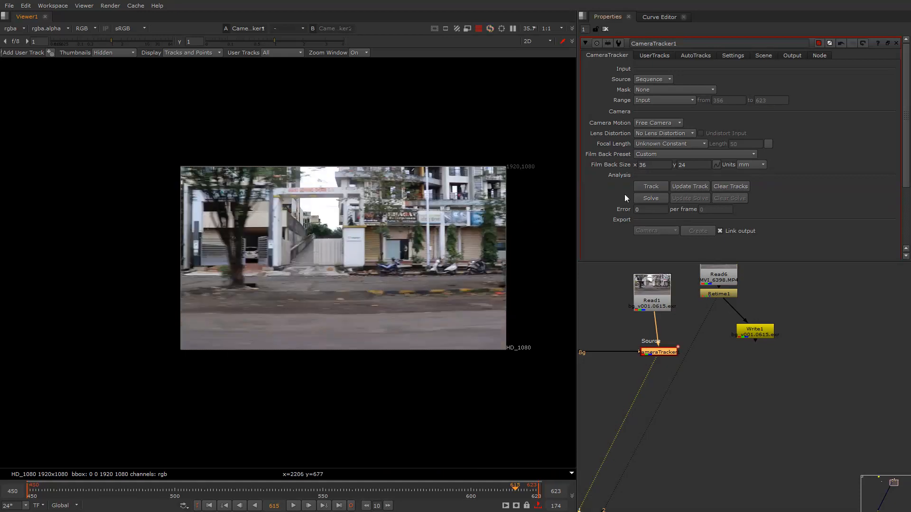
left_click(663, 101)
left_click(661, 109)
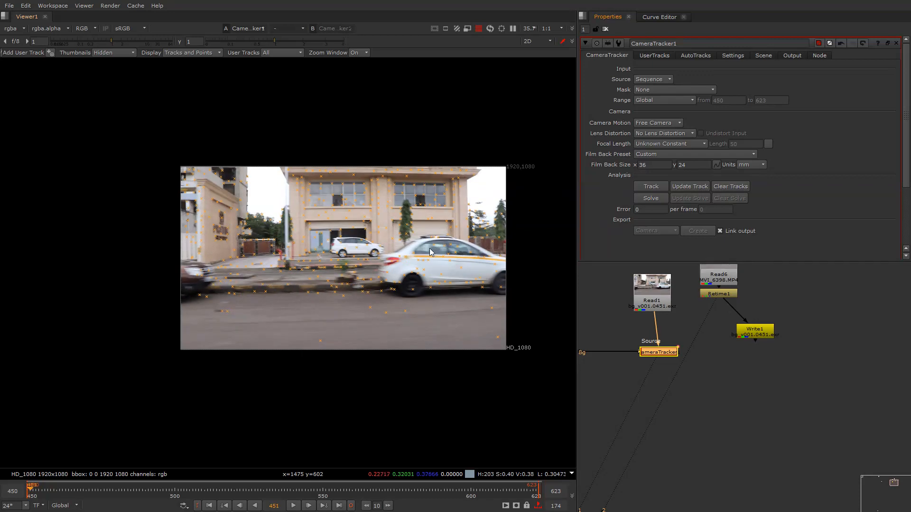
Show the CameraTracker's feature and tracking settings and move the progress window clear of the footage
left_click(733, 55)
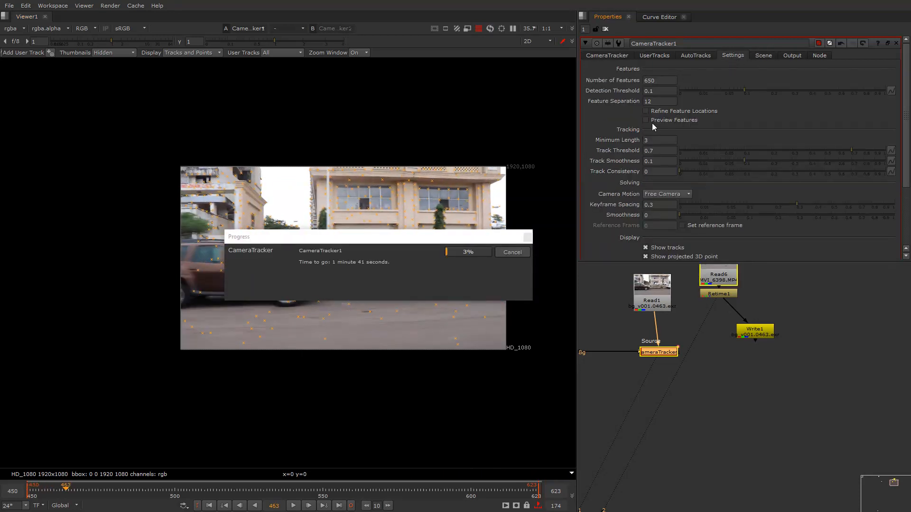
left_click_drag(420, 240, 406, 256)
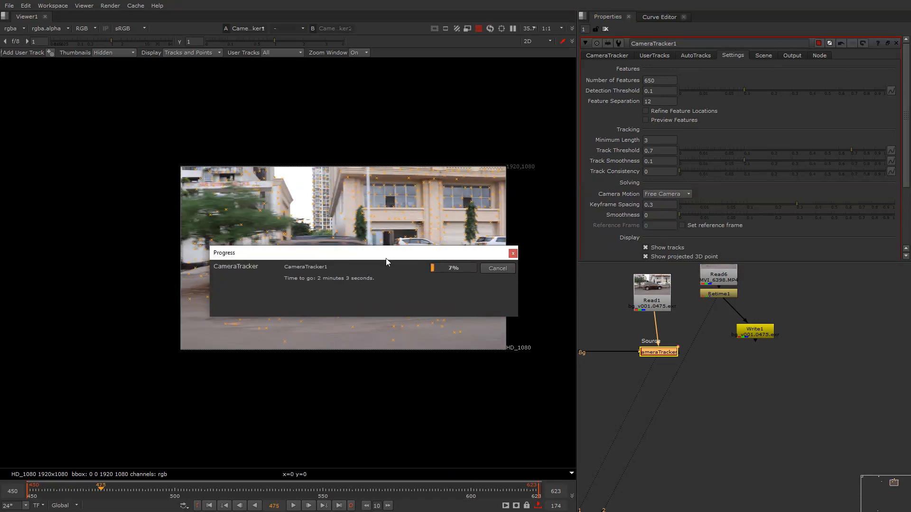
left_click_drag(402, 257, 370, 332)
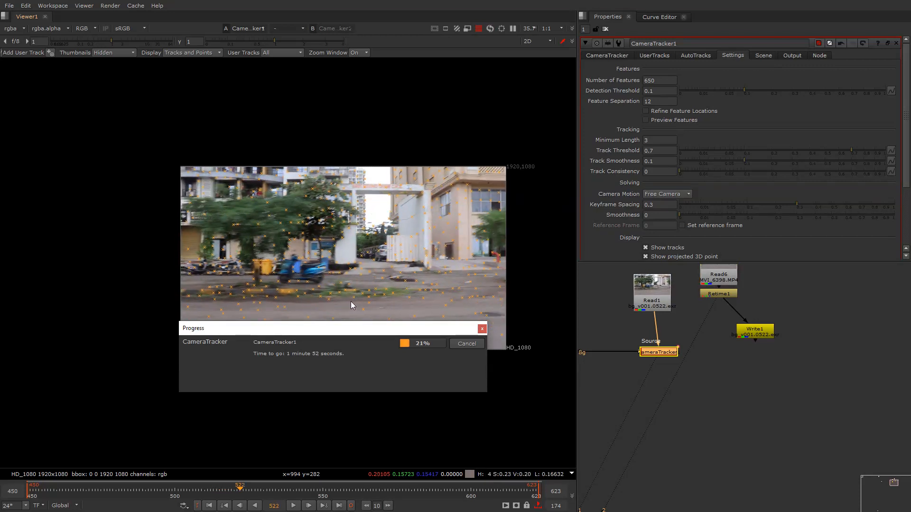
Add a ScanlineRender node in the empty area beside the Write node
middle_click_drag(741, 342, 672, 346)
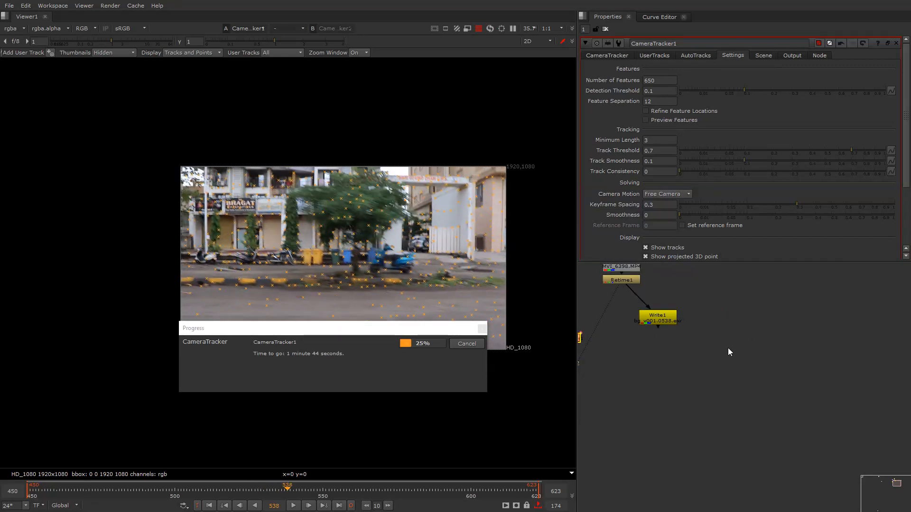
middle_click_drag(713, 311, 684, 310)
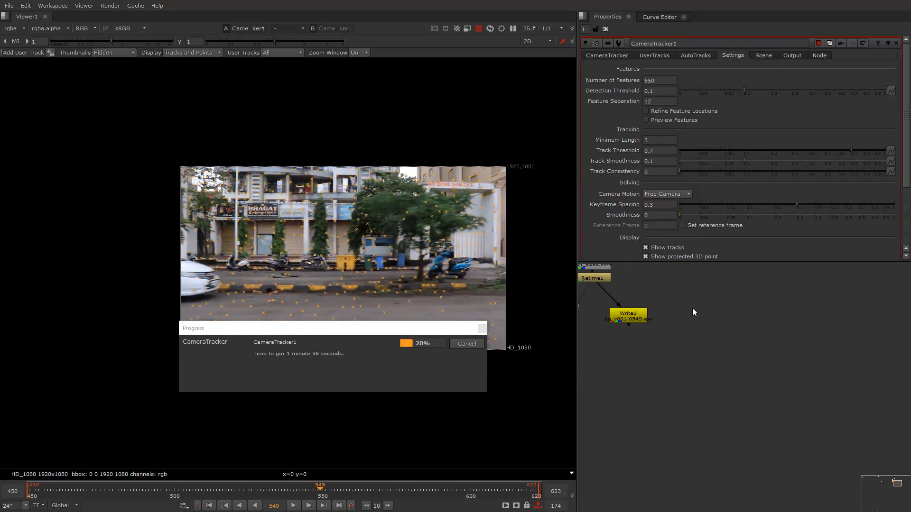
key("Tab")
type("sc")
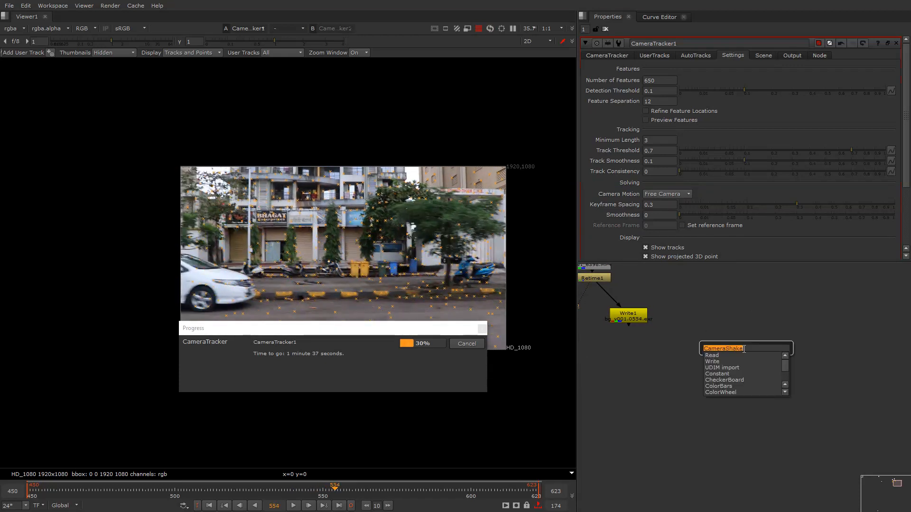
type("anl")
key("Return")
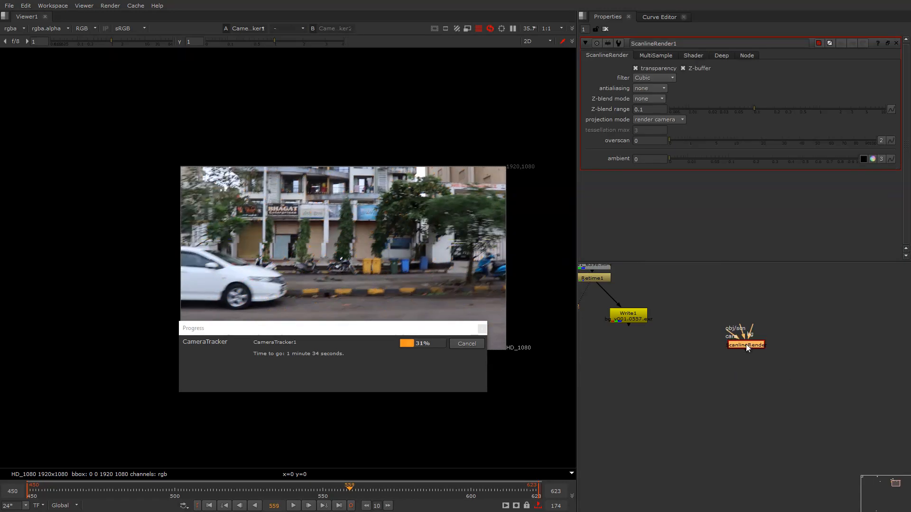
Add a Camera node and connect it to the ScanlineRender's cam input
key("Tab")
type("ca")
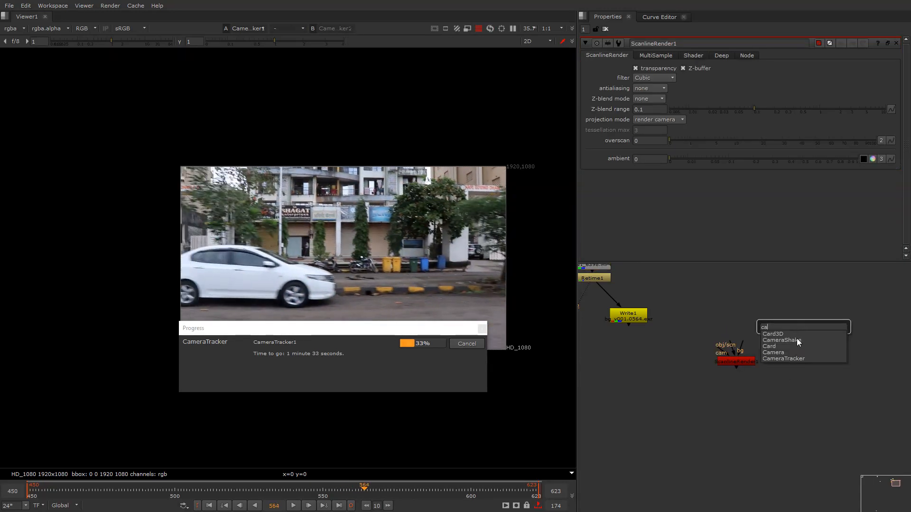
left_click(792, 352)
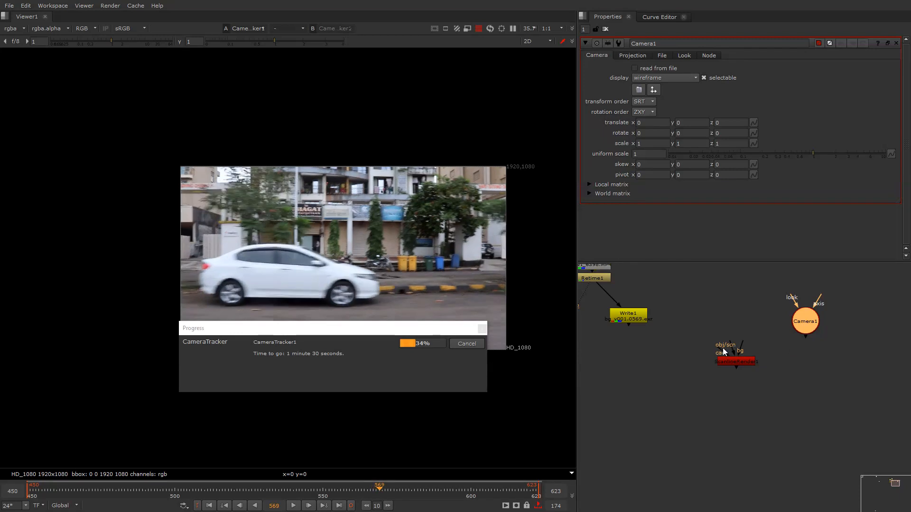
left_click_drag(725, 351, 836, 354)
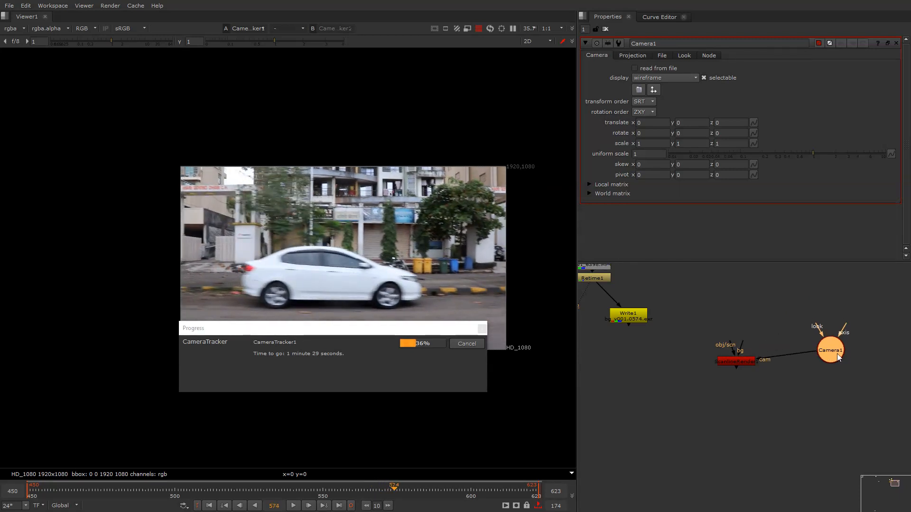
Insert a FrameHold node between the camera and the ScanlineRender
key("Tab")
type("fra")
left_click(816, 351)
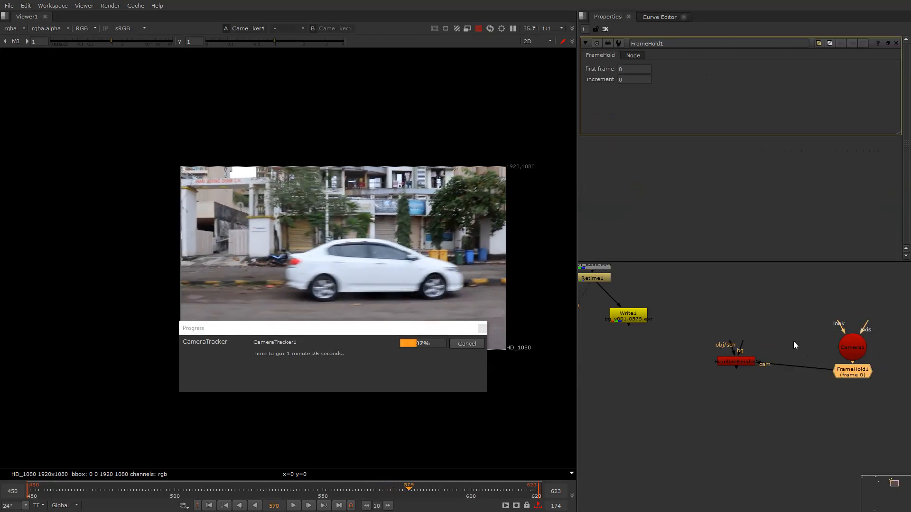
Add a Project3D node above the ScanlineRender
middle_click_drag(762, 271, 761, 315)
left_click(753, 317)
key("Tab")
type("p")
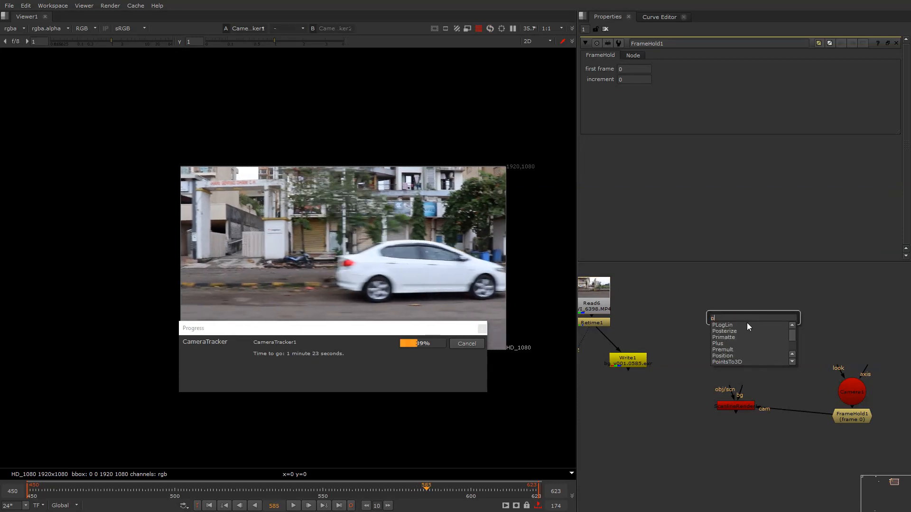
type("r")
left_click(738, 344)
left_click_drag(765, 323, 747, 325)
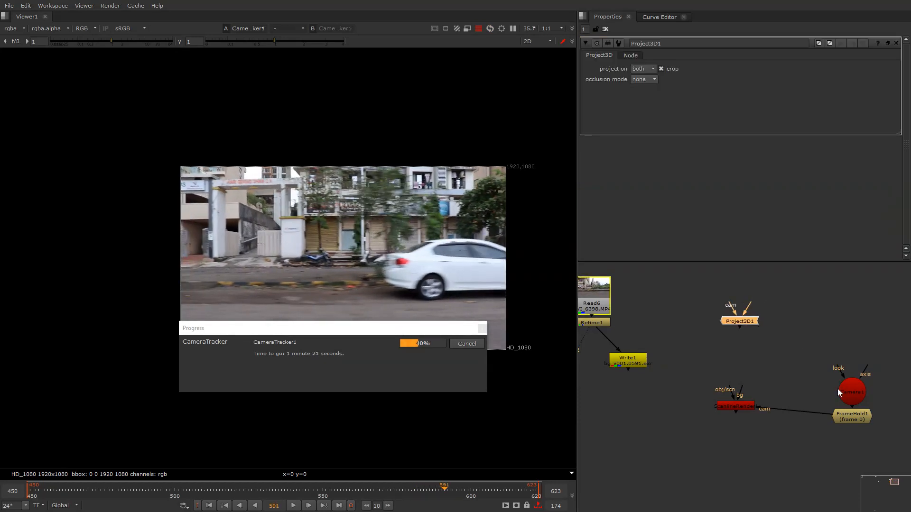
Duplicate the camera, place the copy above the original and connect it to Project3D's cam input
left_click_drag(838, 392, 837, 360)
key("ctrl+c")
key("ctrl+v")
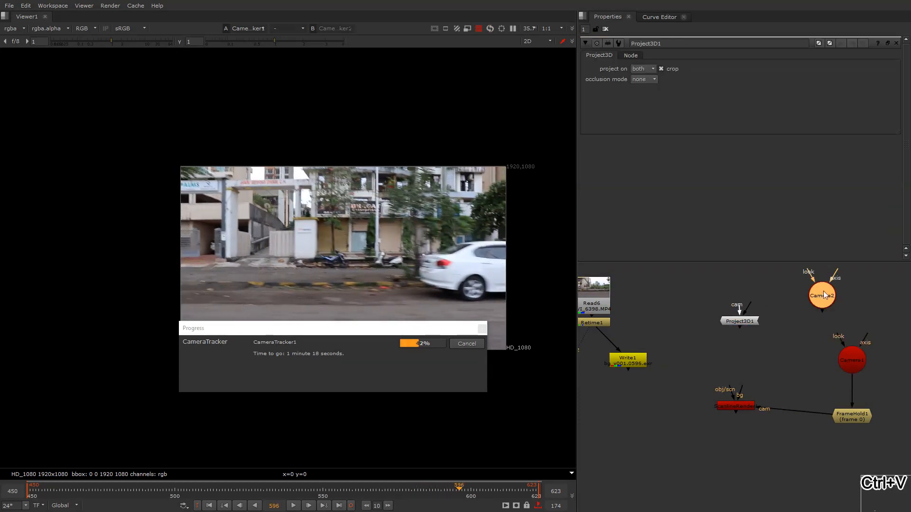
left_click_drag(739, 311, 824, 292)
Move the FrameHold node from the render camera's connection to between the duplicated camera and Project3D
middle_click_drag(829, 370, 761, 364)
left_click_drag(756, 383, 828, 435)
key("ctrl+x")
left_click(731, 331)
key("ctrl+v")
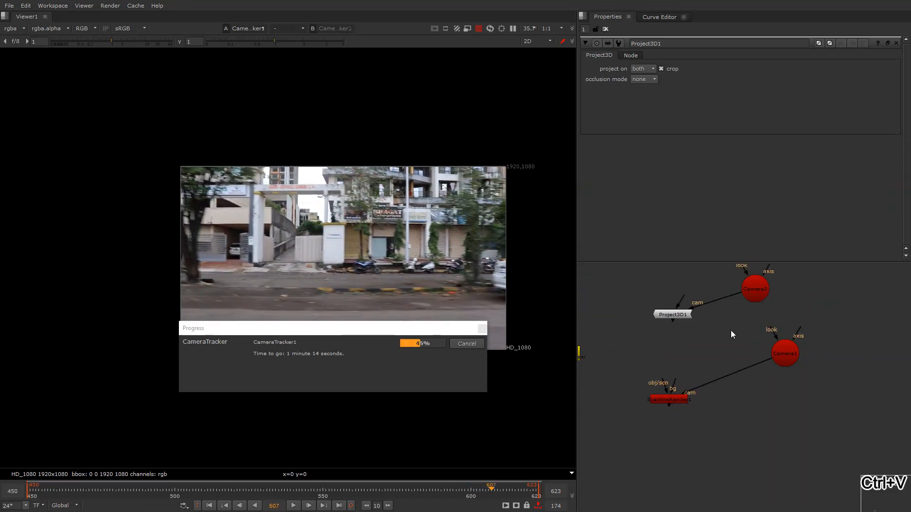
left_click_drag(731, 332, 720, 297)
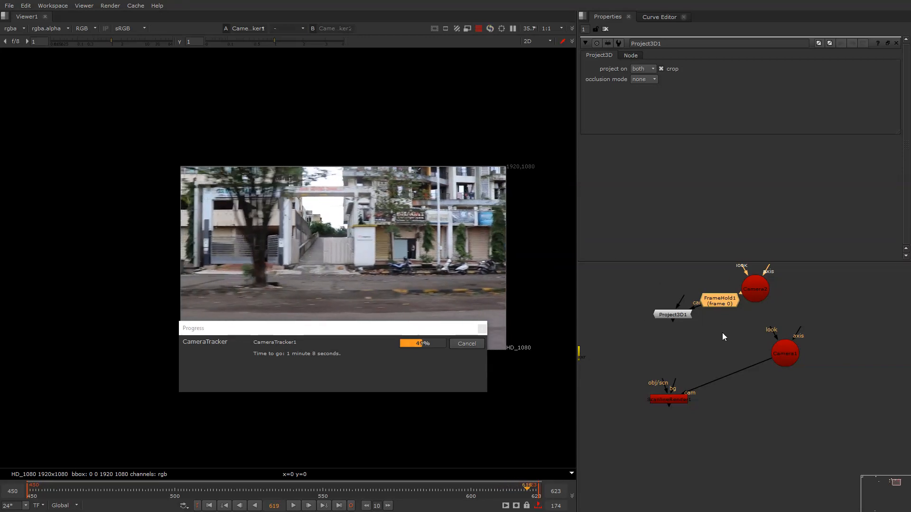
Move the FrameHold node back between the original camera and the ScanlineRender
key("ctrl+x")
key("ctrl+v")
left_click_drag(729, 339, 741, 370)
Open the duplicated camera's properties and examine its translate fields
left_click(752, 296)
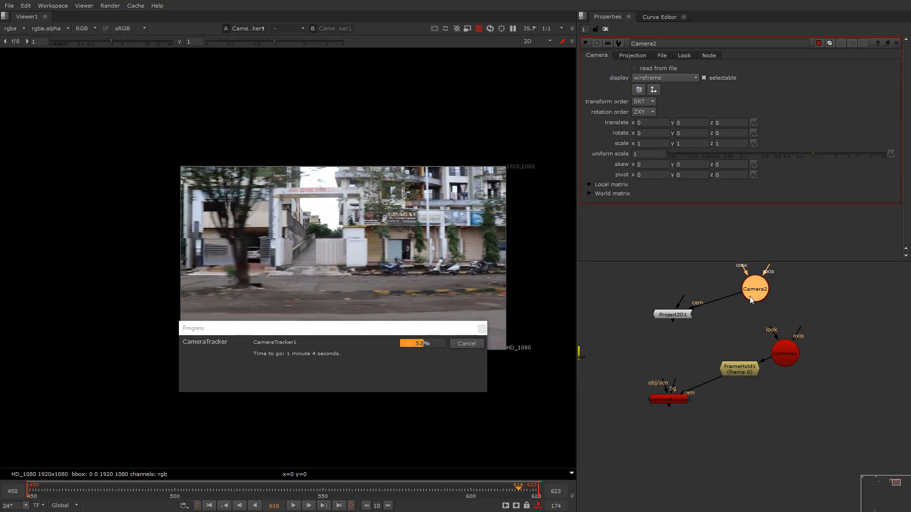
left_click(648, 122)
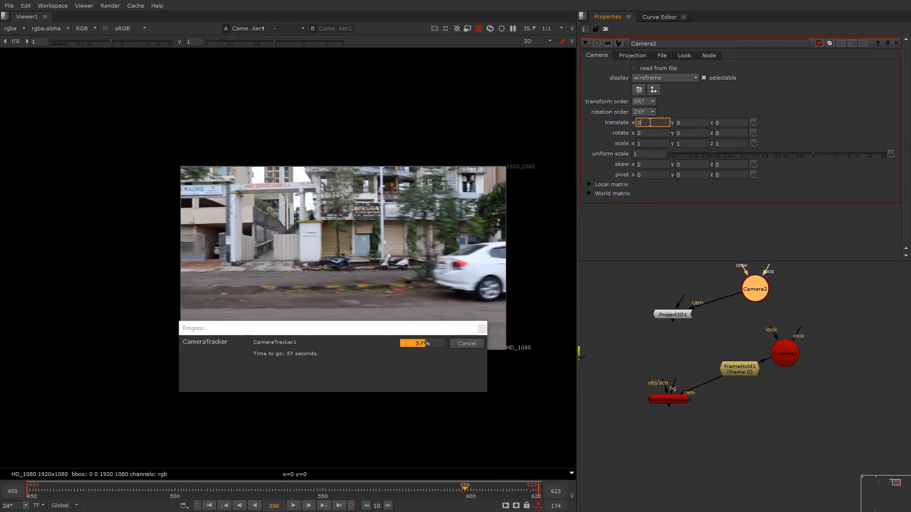
left_click(730, 124)
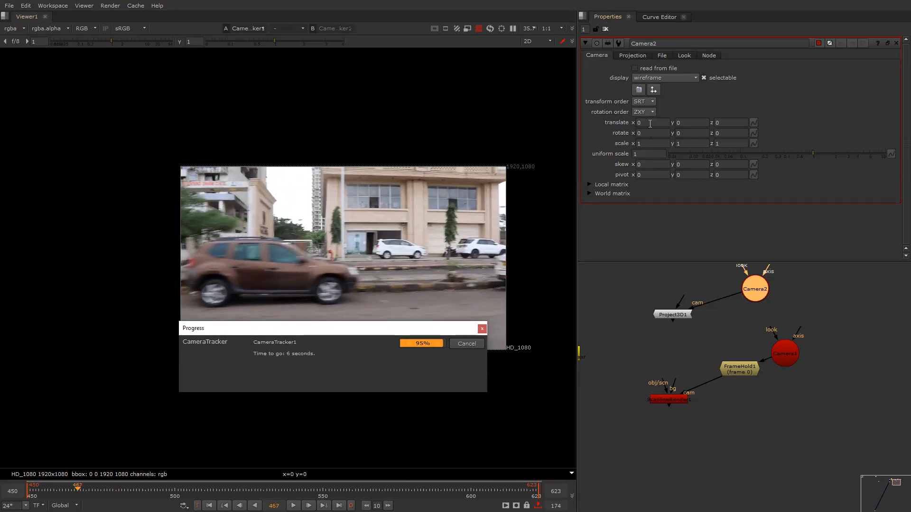
Reopen the CameraTracker's properties and start solving the camera from the tracked background
left_click_drag(382, 326, 386, 310)
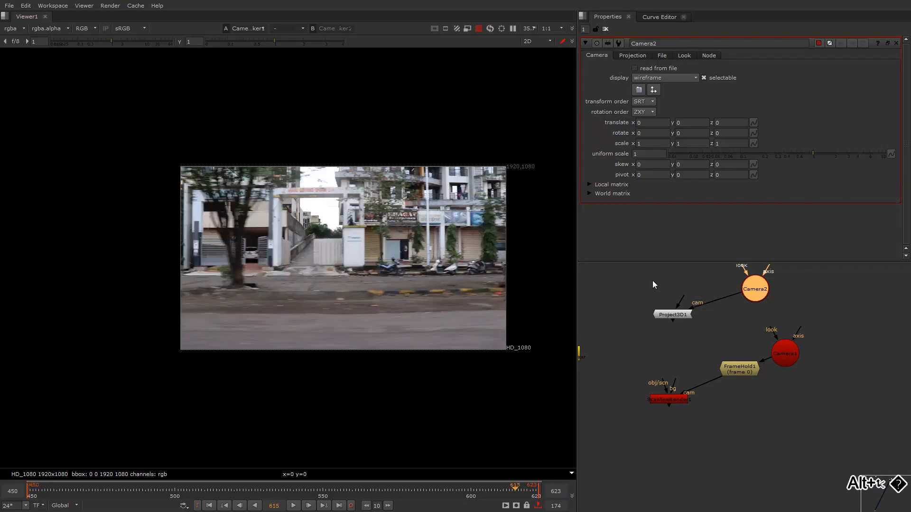
scroll(650, 306, "down", 5)
scroll(671, 289, "up", 4)
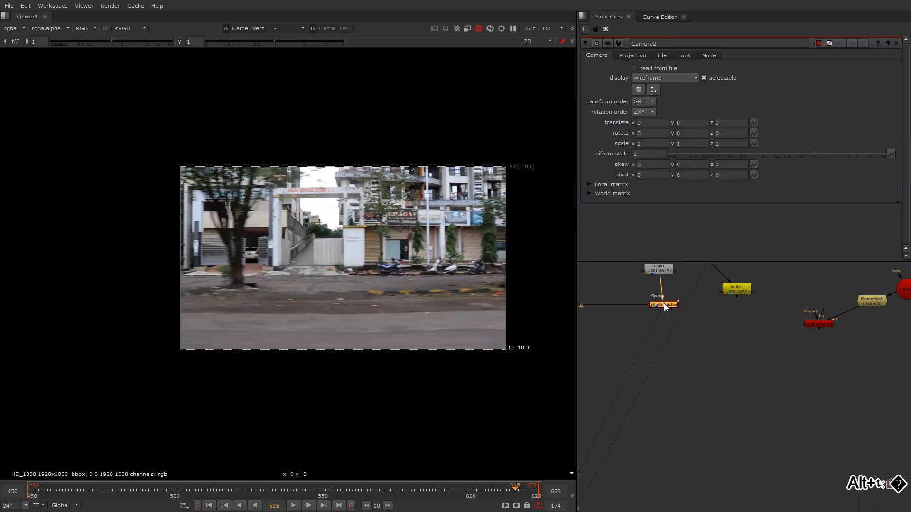
double_click(664, 304)
left_click(607, 56)
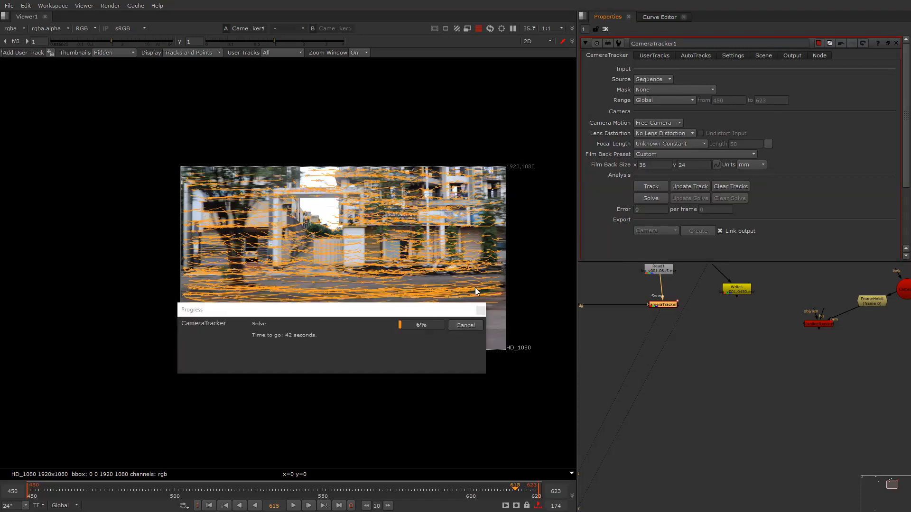
Turn off Link output and create an unlinked camera from the finished CameraTracker solve
left_click_drag(404, 311, 407, 290)
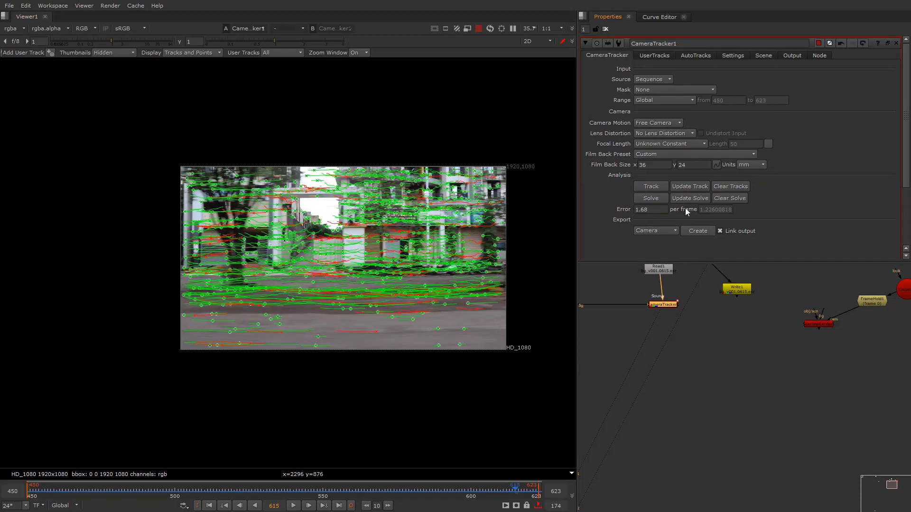
middle_click_drag(658, 307, 654, 294)
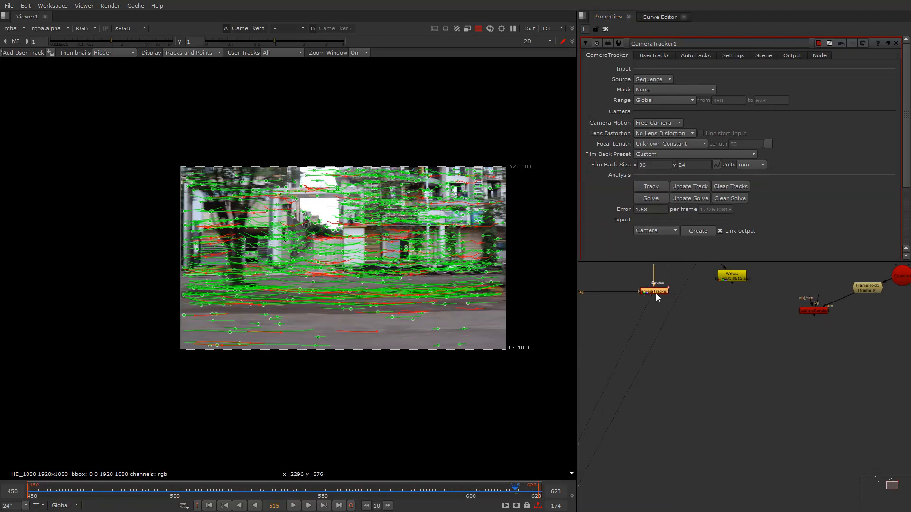
left_click(720, 230)
left_click(698, 231)
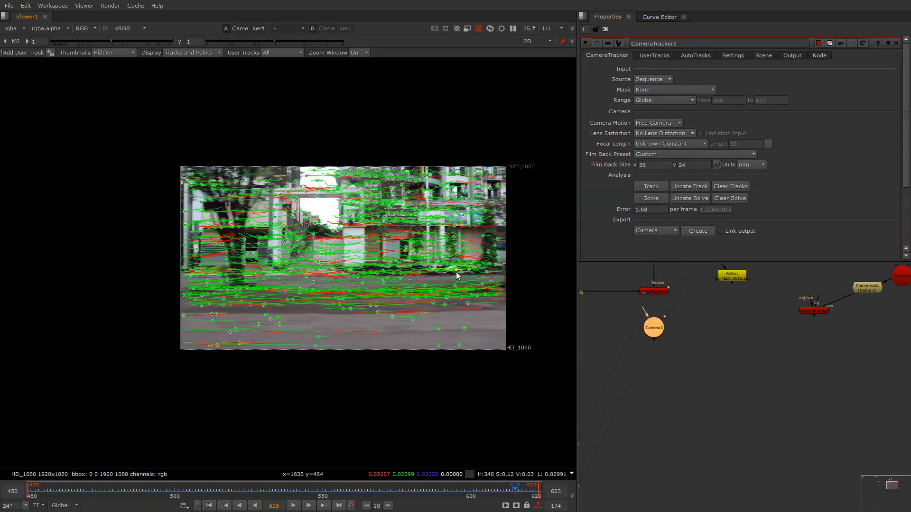
Inspect the solved point cloud in the 3D view
key("Tab")
right_click_drag(428, 277, 373, 327, "alt")
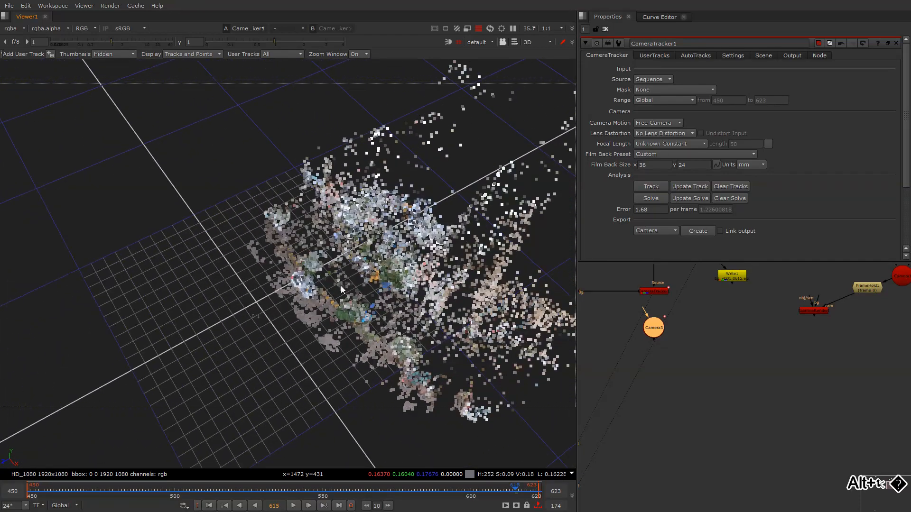
right_click_drag(403, 272, 367, 334, "alt")
Move the newly exported camera clear of the old setup and delete the old cameras, Project3D, FrameHold and ScanlineRender nodes
left_click_drag(656, 333, 797, 361)
scroll(713, 334, "down", 3)
left_click_drag(628, 323, 607, 319, "alt")
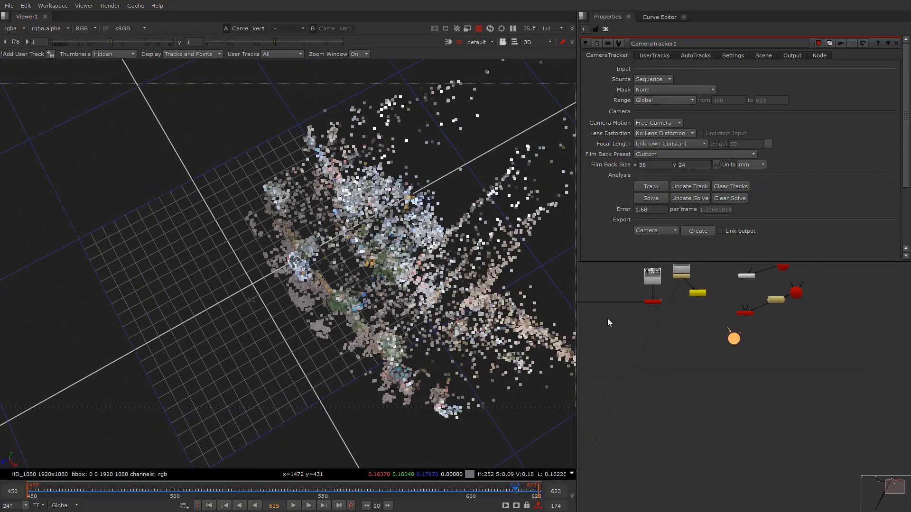
mouse_move(661, 327)
middle_mouse_down("alt")
mouse_move(643, 340)
mouse_move(663, 346)
middle_mouse_up("alt")
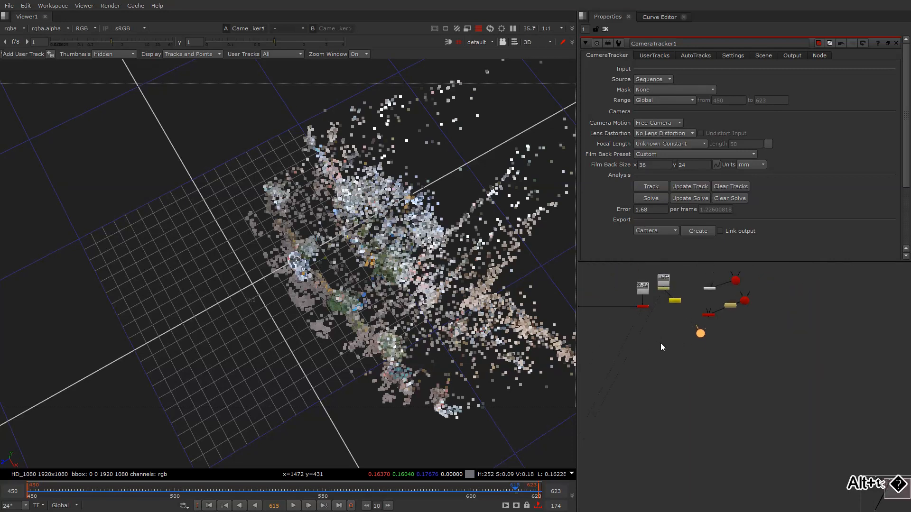
middle_click_drag(694, 280, 716, 299, "alt")
left_click(715, 303)
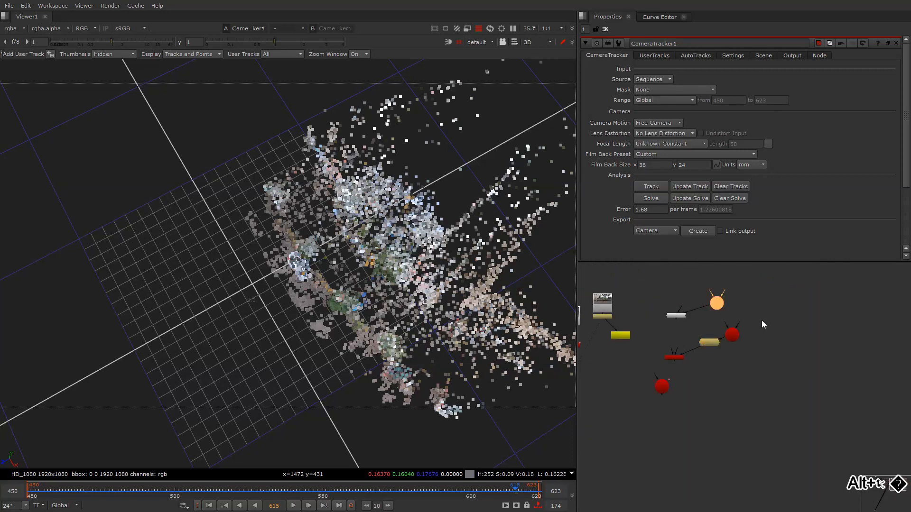
left_click_drag(781, 269, 661, 361)
key("Delete")
Rearrange the remaining nodes to give the new camera free space near the CameraTracker, and view the Read1 footage
middle_click_drag(642, 330, 704, 319)
left_click_drag(724, 282, 649, 339)
left_click_drag(668, 304, 859, 290)
middle_click_drag(736, 295, 719, 306, "alt")
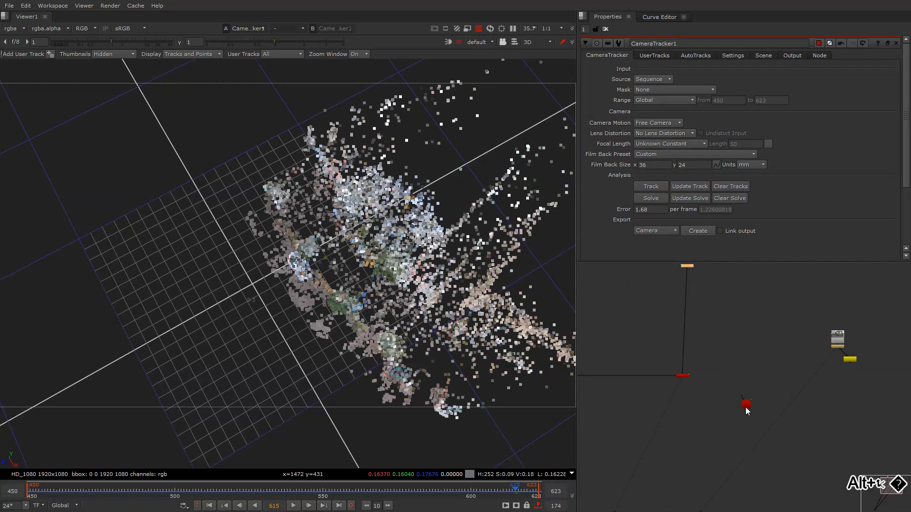
left_click_drag(744, 407, 757, 309)
middle_click_drag(680, 327, 701, 331, "alt")
left_click_drag(677, 304, 668, 296)
key("1")
middle_click_drag(693, 335, 678, 299)
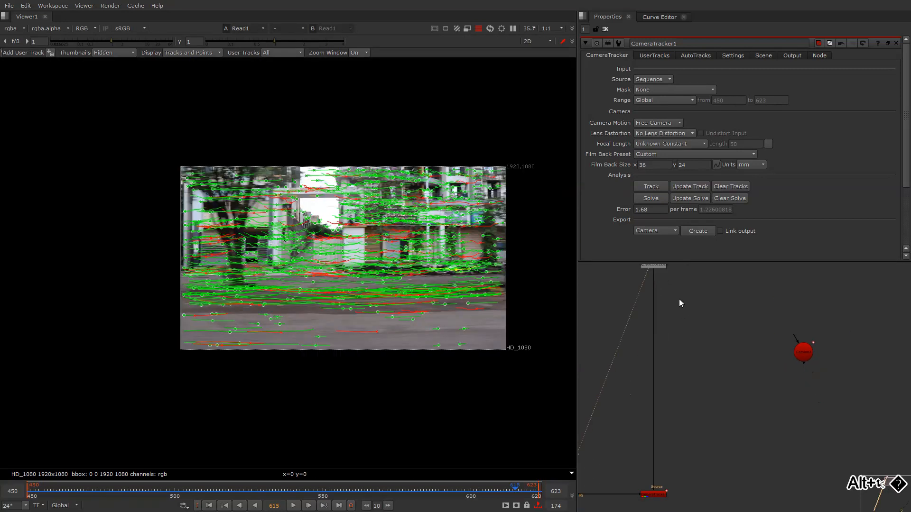
Add a Project3D node and connect its cam input to the new tracked camera
key("Tab")
type("pr")
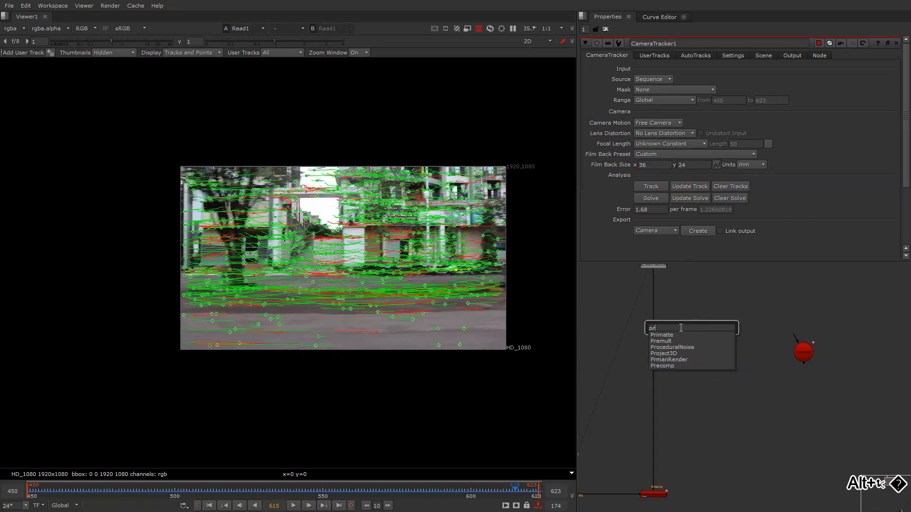
type("oj")
key("Return")
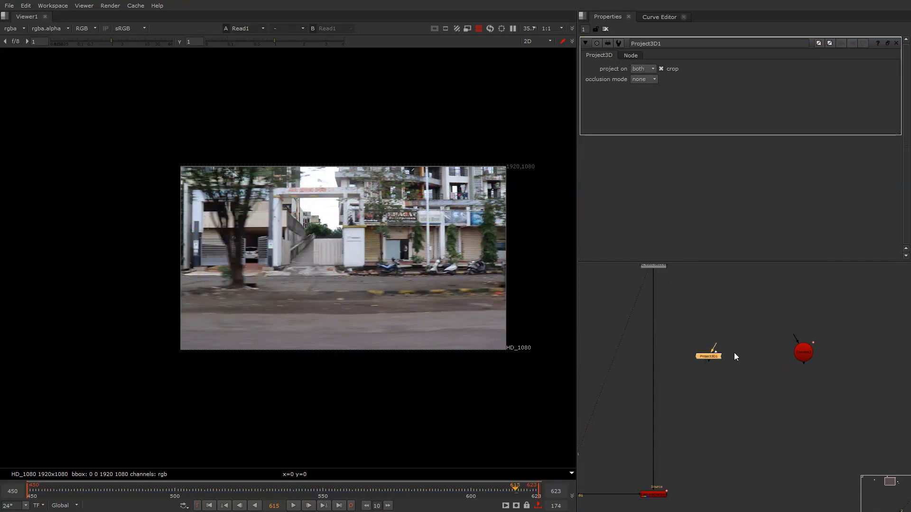
left_click_drag(716, 352, 798, 353)
Reopen the CameraTracker's properties and examine the depth of its point cloud relative to the grid in 3D
middle_click_drag(666, 361, 646, 353)
left_click_drag(648, 385, 682, 402)
key("1")
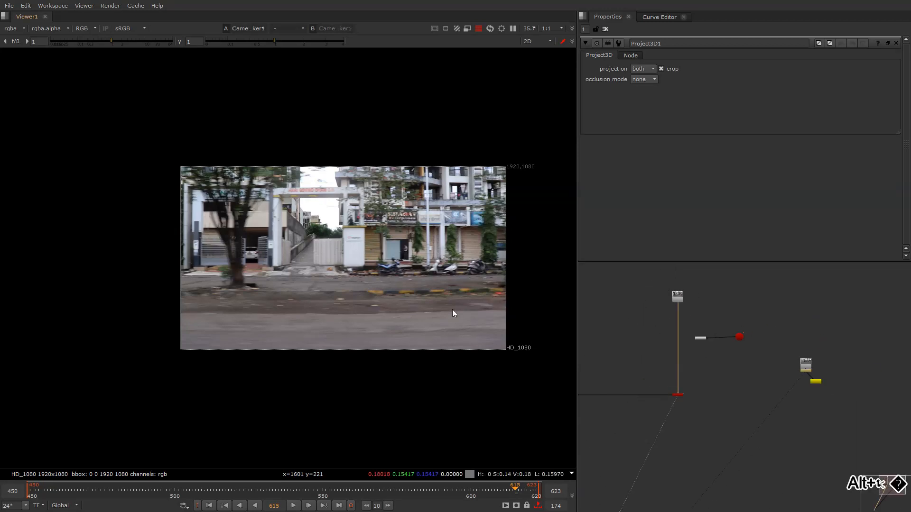
key("Tab")
left_click(680, 394)
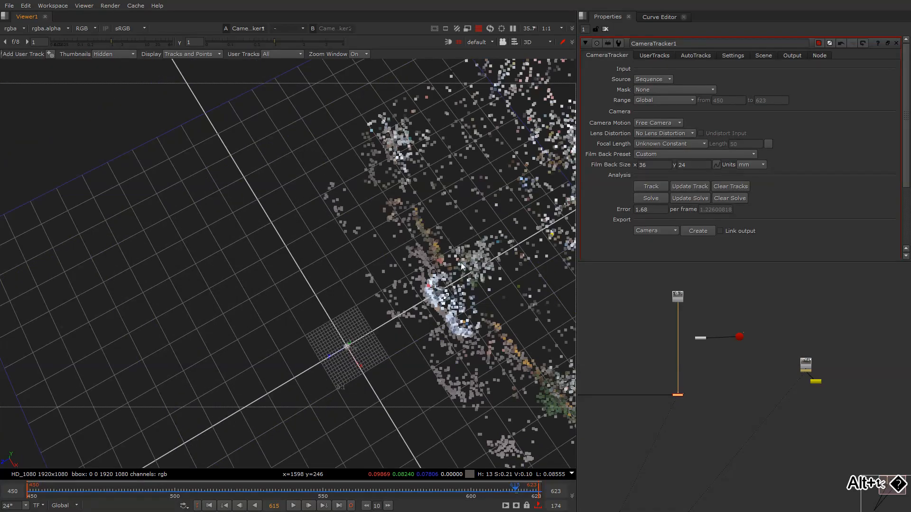
left_click_drag(463, 265, 317, 217, "ctrl")
Add a Card node, move it back along Z to -0.412, and set its uniform scale to 20
key("Tab")
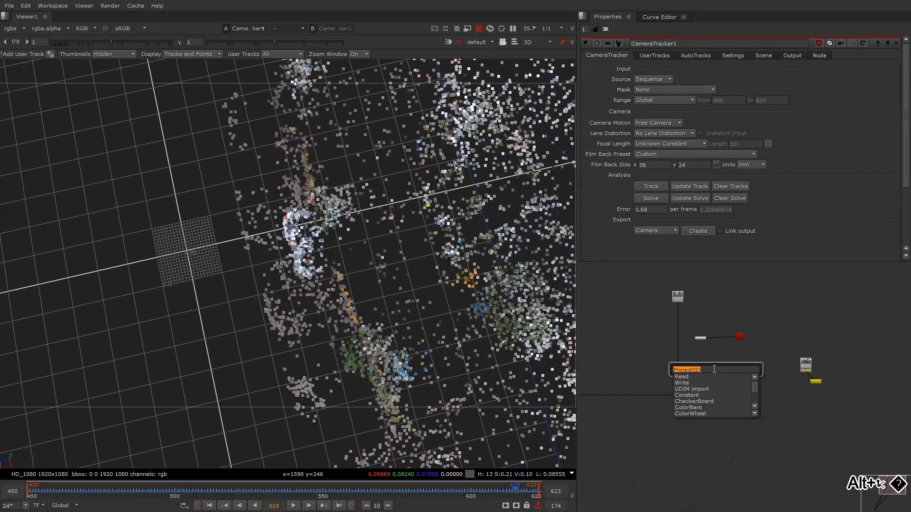
type("card")
key("Return")
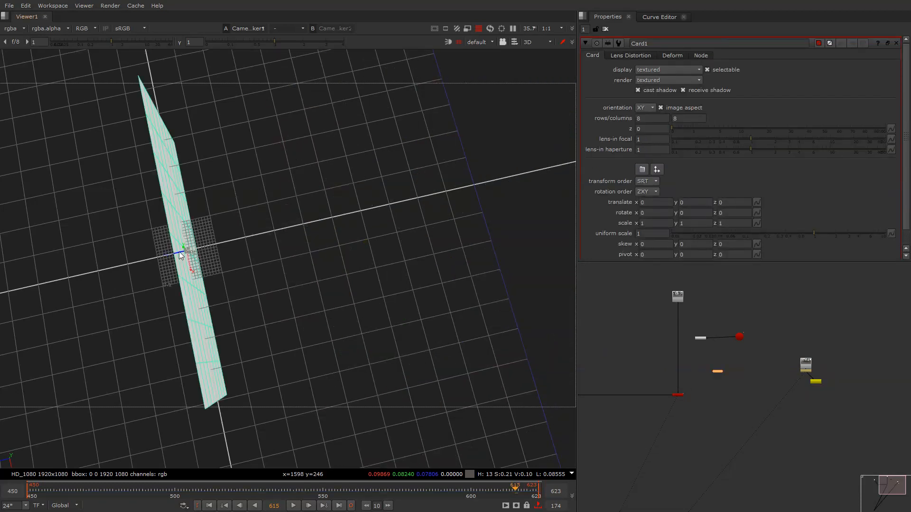
left_click_drag(178, 252, 308, 226)
left_click_drag(814, 234, 885, 234)
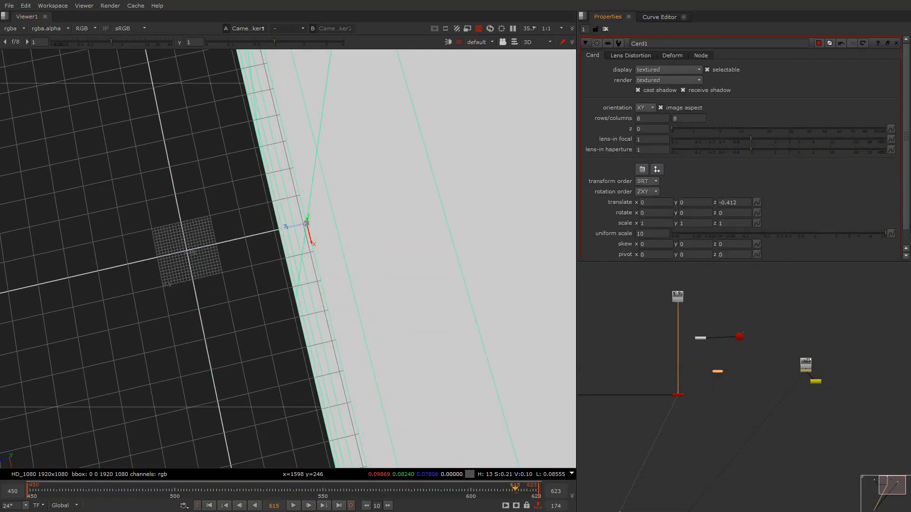
left_click(642, 234)
key("Up")
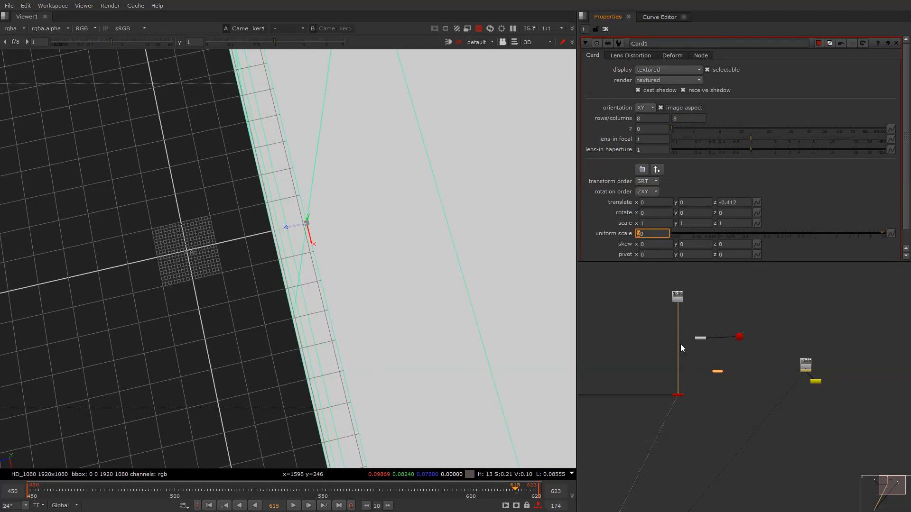
Connect the Project3D node's image input to the Read1 footage and view its output
middle_click_drag(701, 354, 724, 320, "alt")
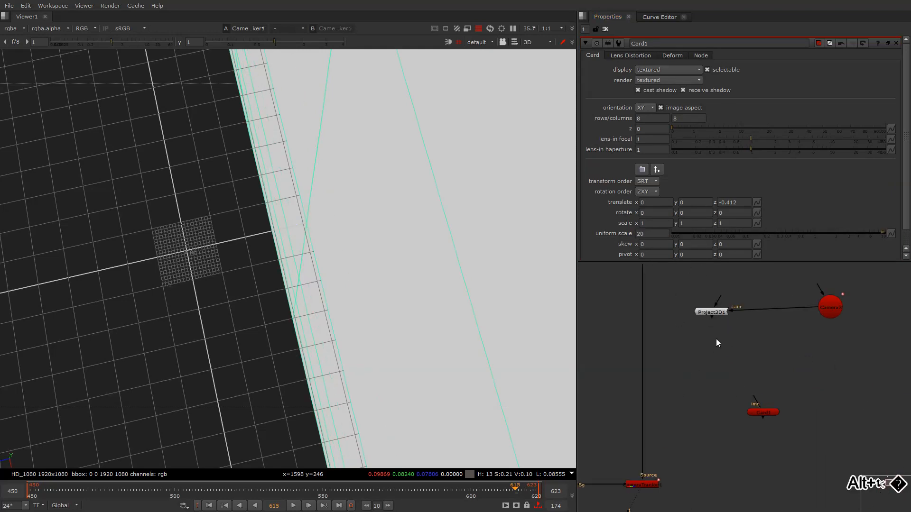
middle_click_drag(662, 333, 666, 305, "alt")
scroll(715, 334, "up", 2)
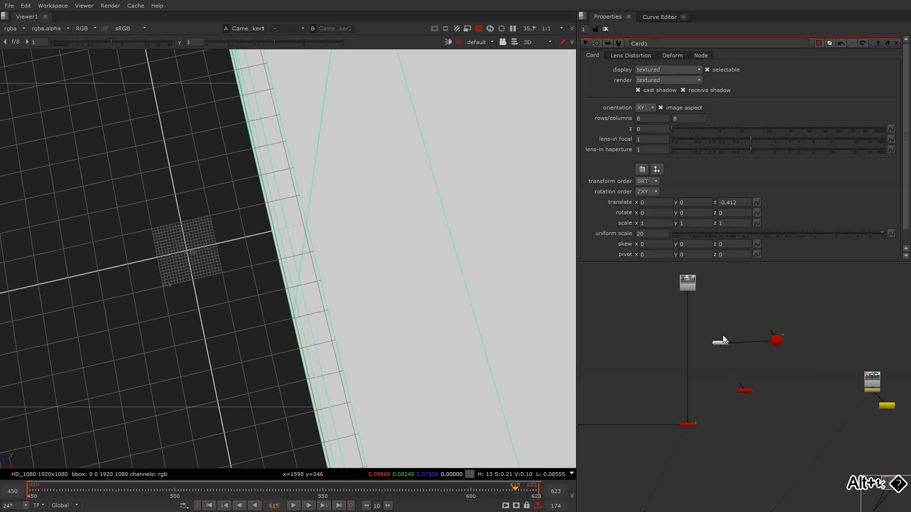
left_click_drag(719, 336, 686, 281)
double_click(724, 344)
key("1")
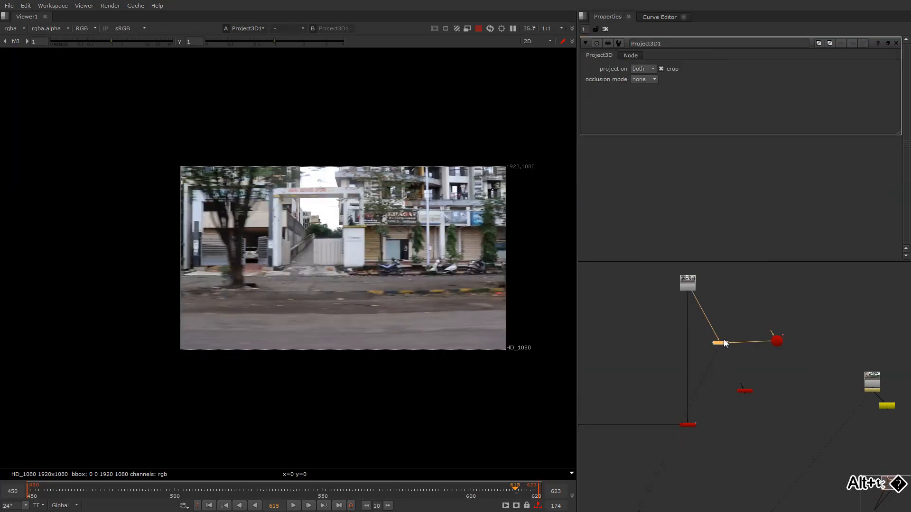
Open the tracked camera's properties and examine its translate and rotate values
middle_click_drag(791, 349, 758, 340)
scroll(758, 339, "up", 4)
left_click(725, 322)
double_click(725, 323)
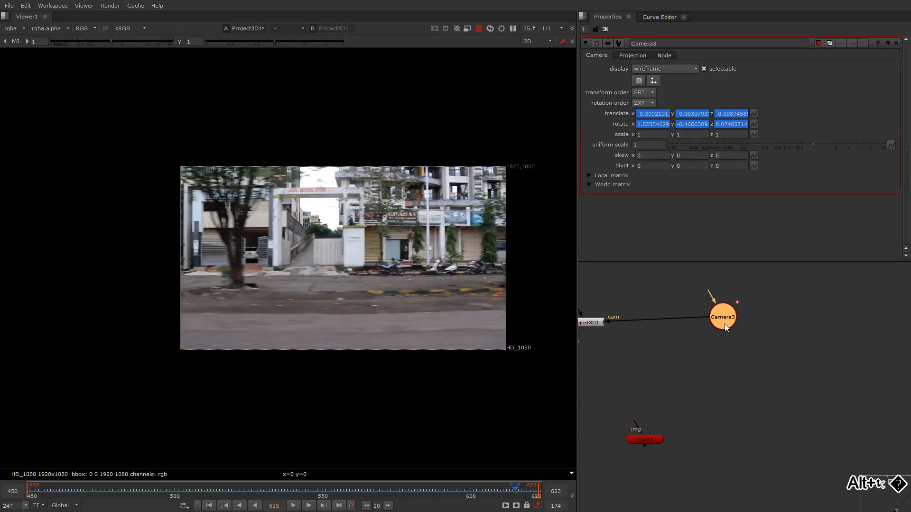
Delete the unconnected Card node
scroll(708, 327, "down", 3)
mouse_move(683, 356)
middle_mouse_down()
mouse_move(715, 333)
mouse_move(692, 388)
mouse_move(696, 350)
middle_mouse_up()
scroll(712, 357, "up", 1)
left_click(712, 358)
key("Delete")
Add a ScanlineRender node and paste a copy of the tracked camera beside it
key("Tab")
type("scan")
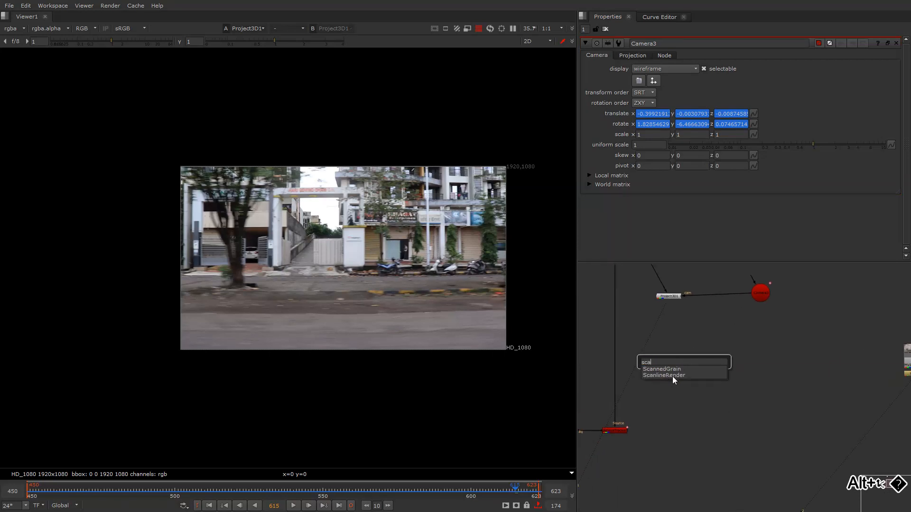
key("Return")
left_click(756, 297)
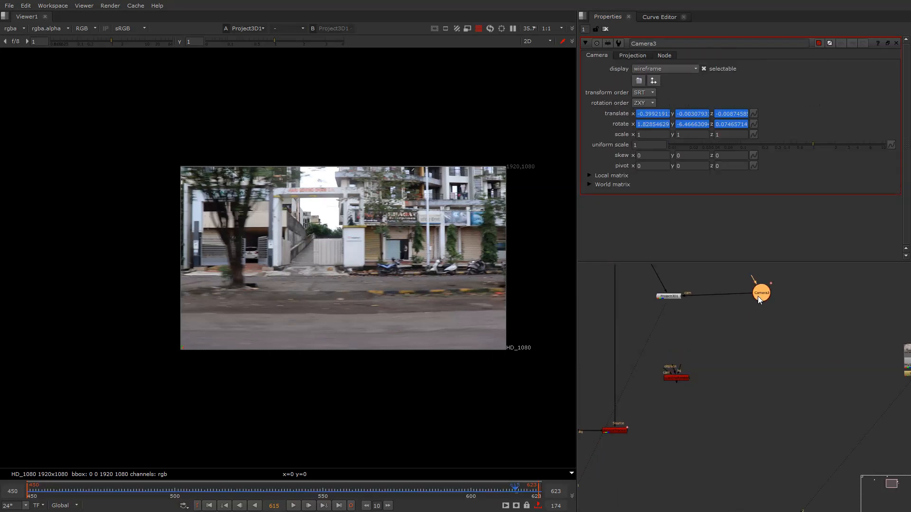
key("ctrl+c")
left_click(762, 370)
key("ctrl+v")
Return the timeline to frame 450 and connect the ScanlineRender's cam input to the duplicated camera
middle_click_drag(432, 329, 420, 336)
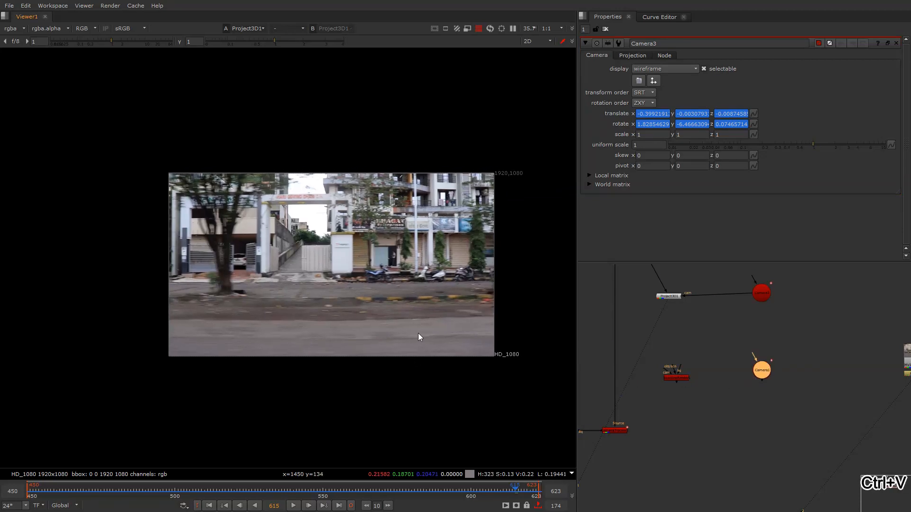
key("Home")
key("End")
key("Home")
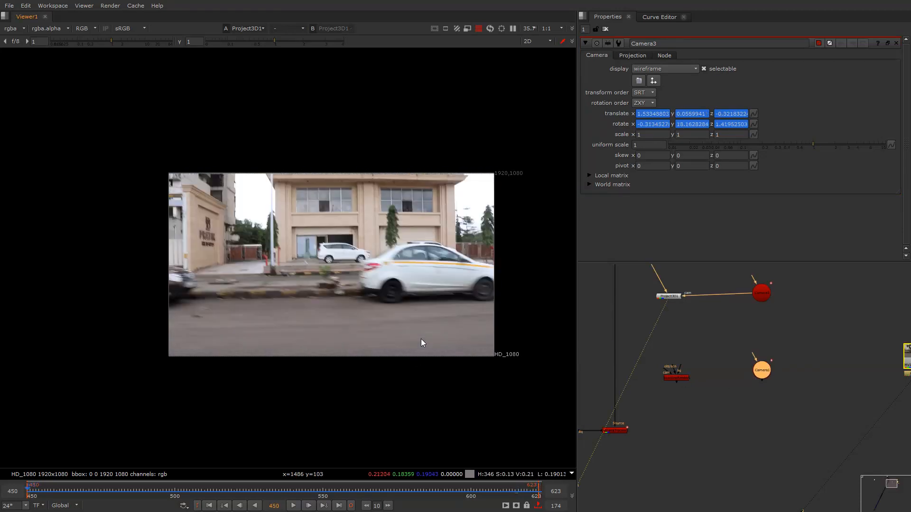
left_click_drag(669, 372, 762, 370)
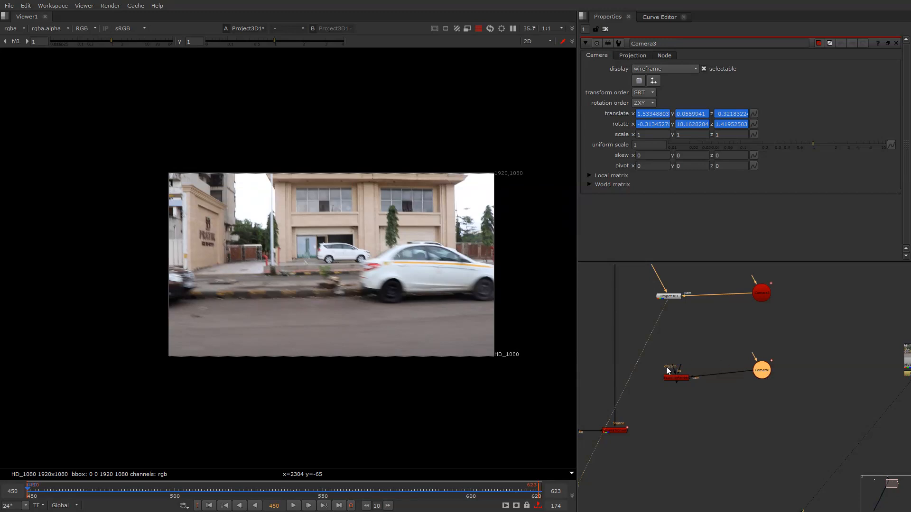
left_click_drag(680, 365, 669, 299)
left_click(669, 298)
middle_click_drag(684, 314, 667, 317, "alt")
middle_click_drag(666, 317, 690, 327)
middle_click_drag(677, 336, 691, 317, "alt")
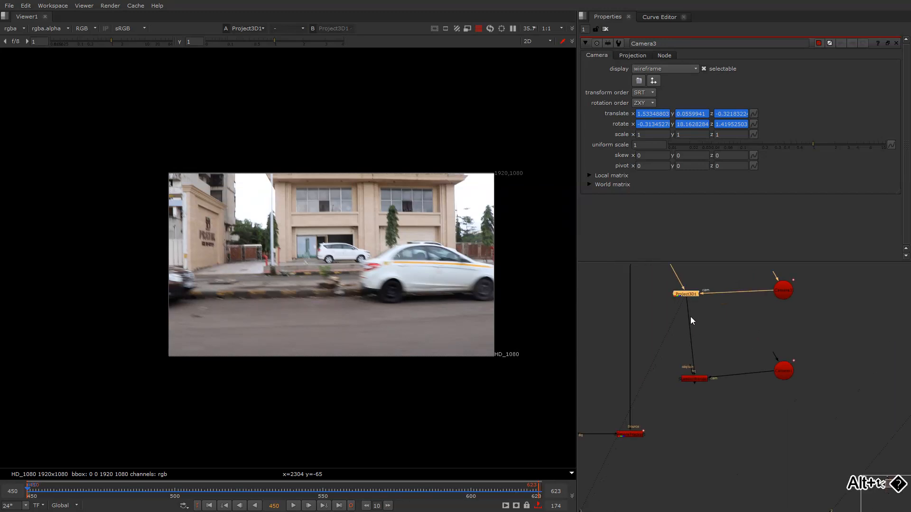
left_click_drag(691, 317, 701, 357)
mouse_move(701, 336)
middle_mouse_down("alt")
mouse_move(668, 358)
mouse_move(710, 336)
mouse_move(704, 340)
middle_mouse_up("alt")
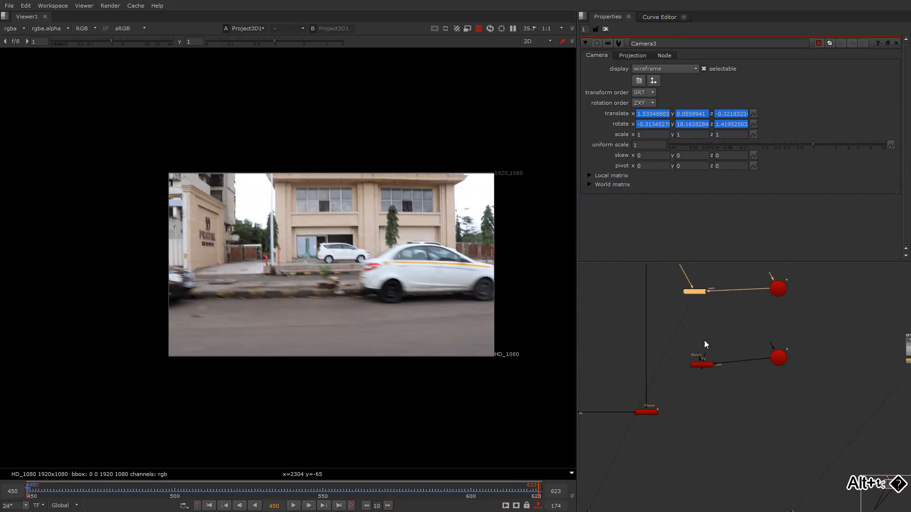
Add a Card node between Project3D and the ScanlineRender, and move the card back along Z to about -0.337
key("Tab")
type("car")
left_click(689, 348)
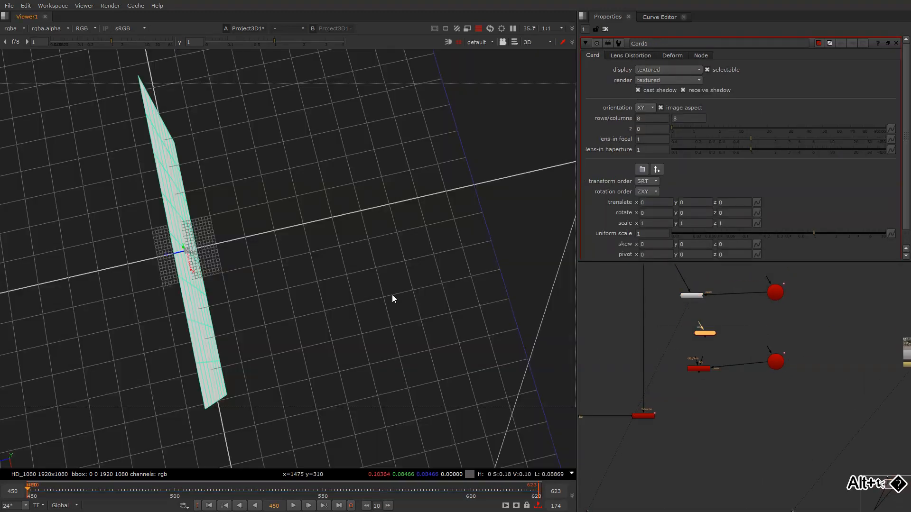
key("Tab")
left_click_drag(169, 250, 270, 240)
middle_click_drag(270, 240, 293, 271, "alt")
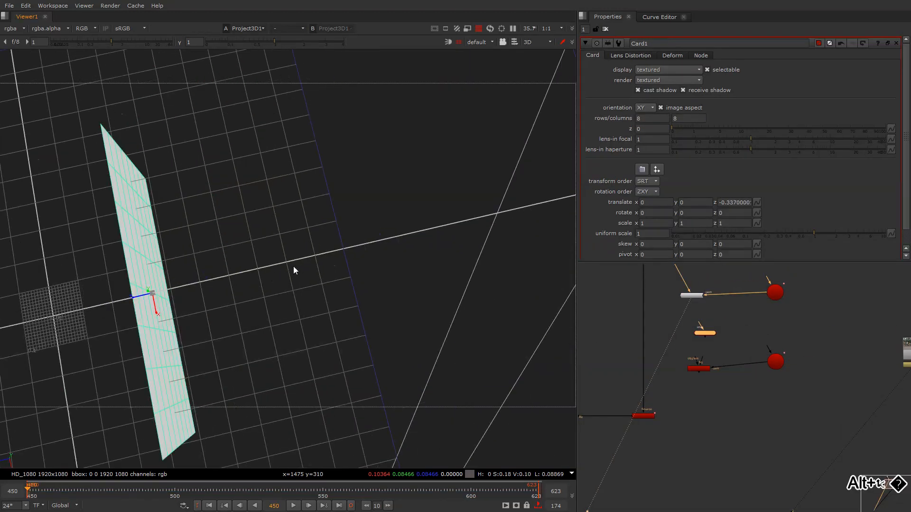
Set the card's uniform scale to 20 and connect it between Project3D and the ScanlineRender
double_click(663, 235)
type("20")
key("Return")
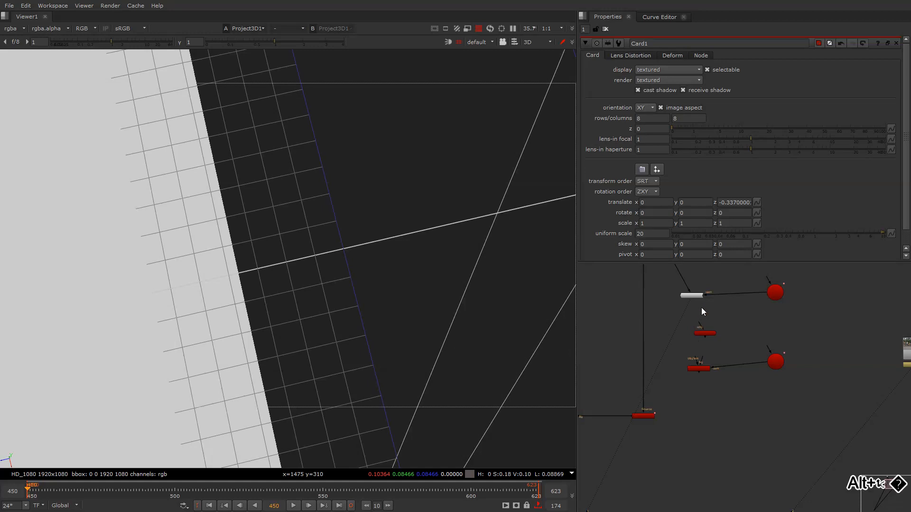
left_click_drag(703, 333, 697, 334)
mouse_move(704, 319)
middle_mouse_down("alt")
mouse_move(662, 354)
mouse_move(710, 311)
mouse_move(709, 323)
middle_mouse_up("alt")
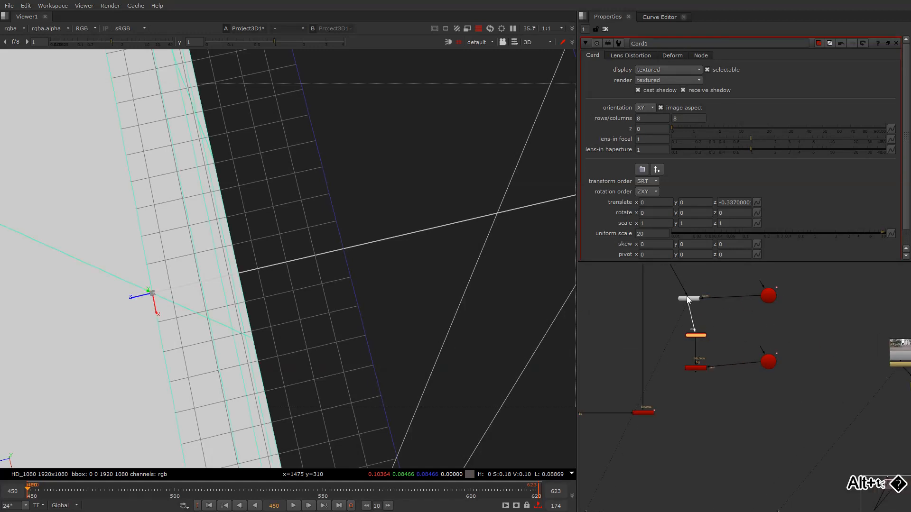
Check the card's placement against the CameraTracker's point cloud in the 3D view
left_click(649, 413)
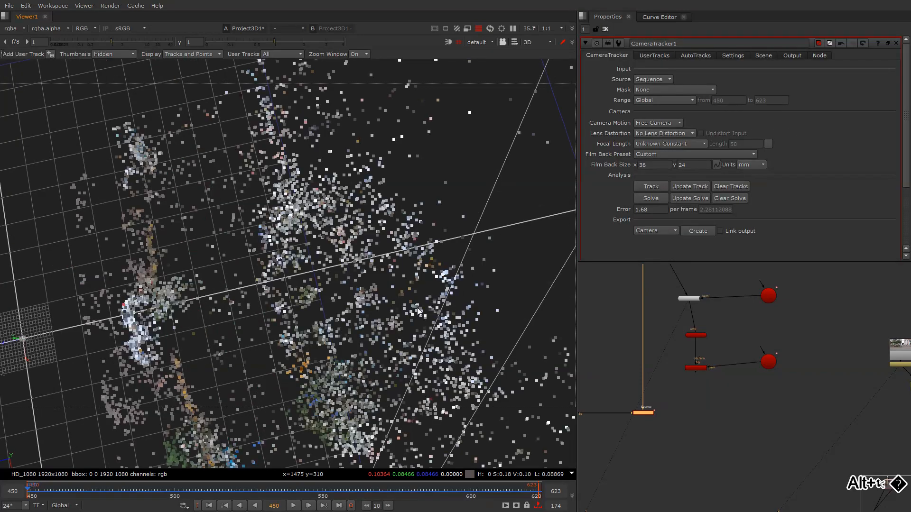
middle_click_drag(394, 321, 374, 339)
scroll(374, 339, "down", 5)
left_click(696, 335)
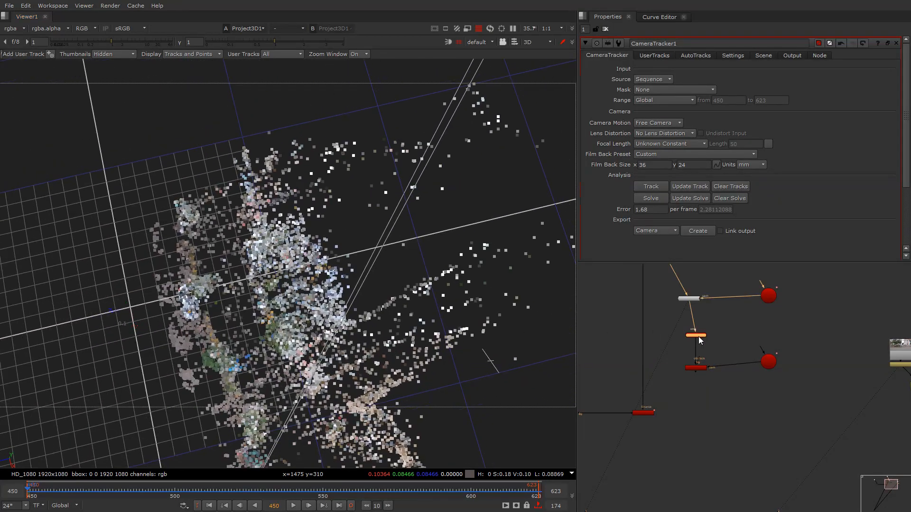
left_click_drag(385, 385, 520, 322, "alt")
Connect the viewer to the ScanlineRender's output
left_click(693, 367)
left_click_drag(694, 366, 683, 347, "alt")
key("1")
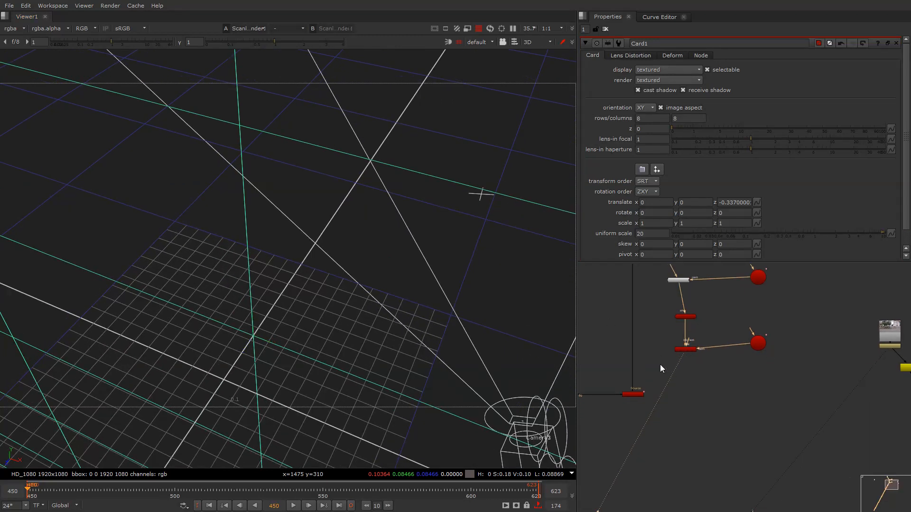
Check the ScanlineRender's 2D output and review the settings of Camera1, Project3D and the card
key("Tab")
scroll(702, 318, "up", 2, "alt")
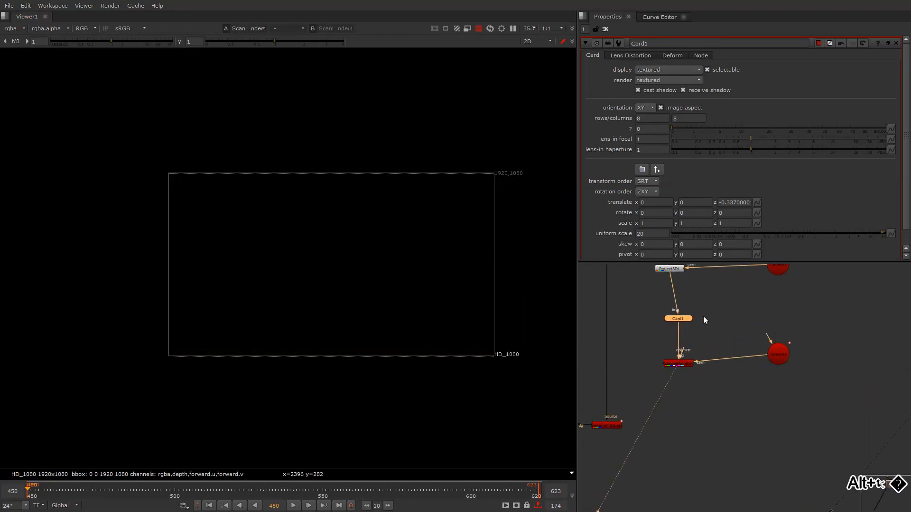
double_click(776, 355)
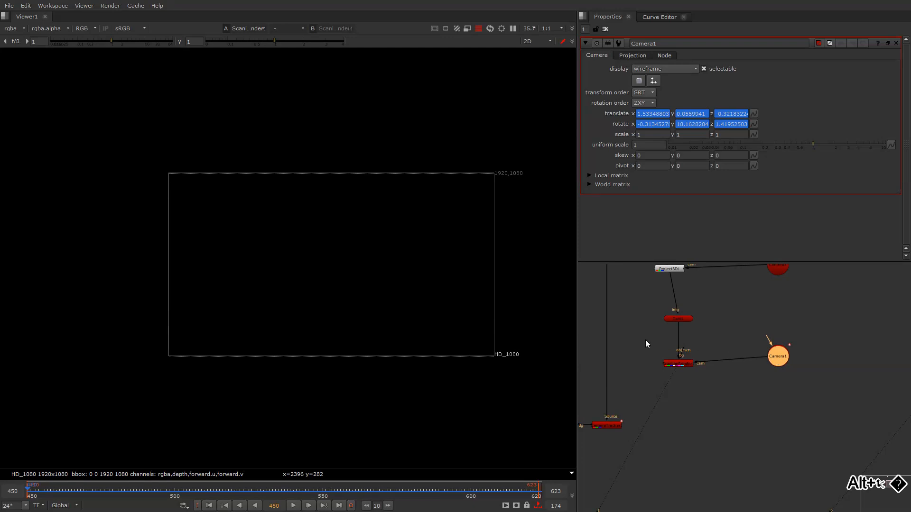
left_click_drag(664, 274, 674, 302, "alt")
left_click(682, 297)
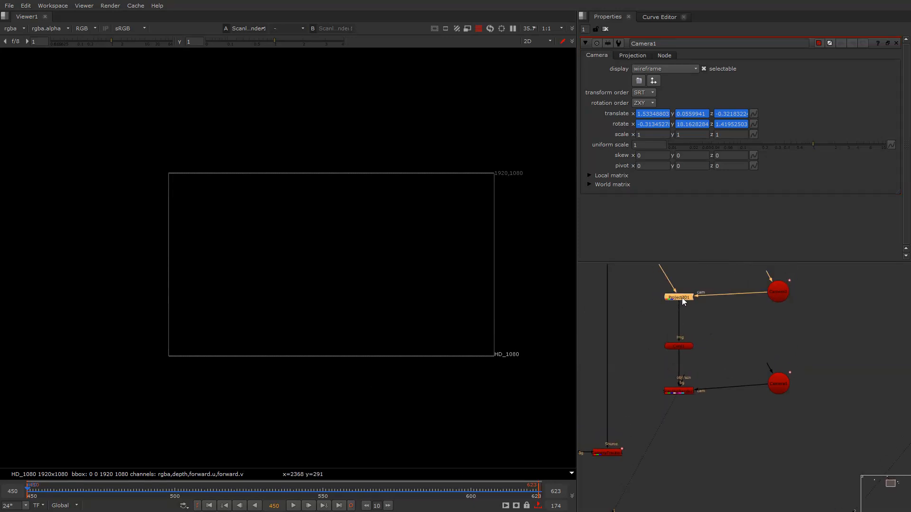
double_click(681, 297)
double_click(687, 347)
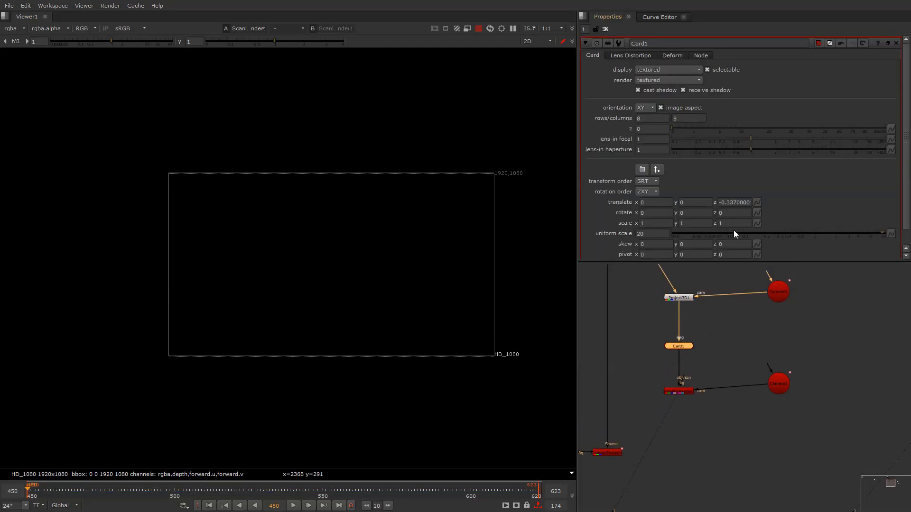
Set the card's uniform scale to 2.55 and move it away from the projection camera to about X 0.54, Z -3.78 in the 3D view
left_click(842, 234)
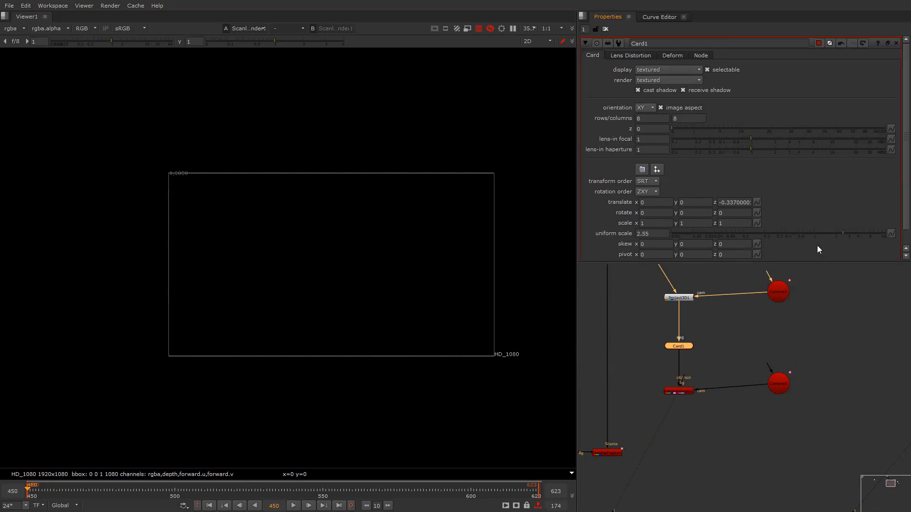
double_click(685, 299)
key("1")
key("Tab")
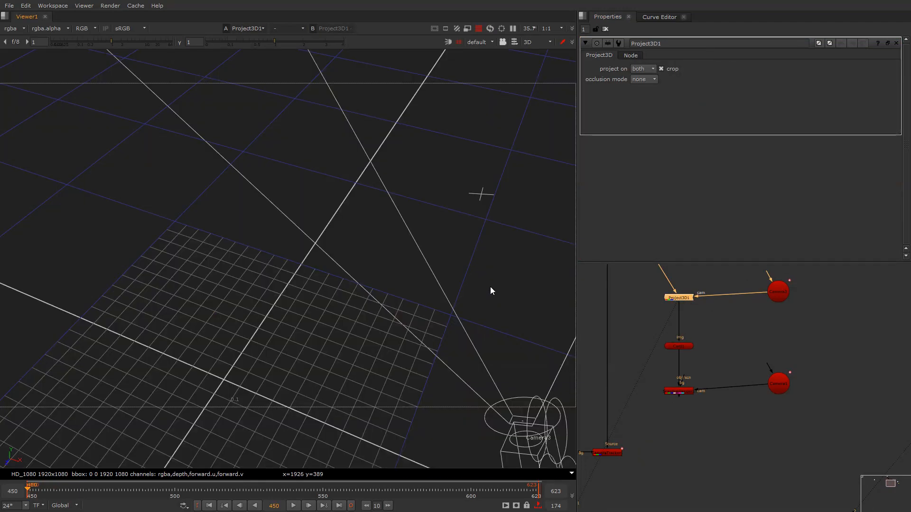
left_click(499, 288)
key("f")
middle_click_drag(500, 293, 389, 340, "alt")
right_click_drag(388, 340, 516, 333, "alt")
double_click(684, 345)
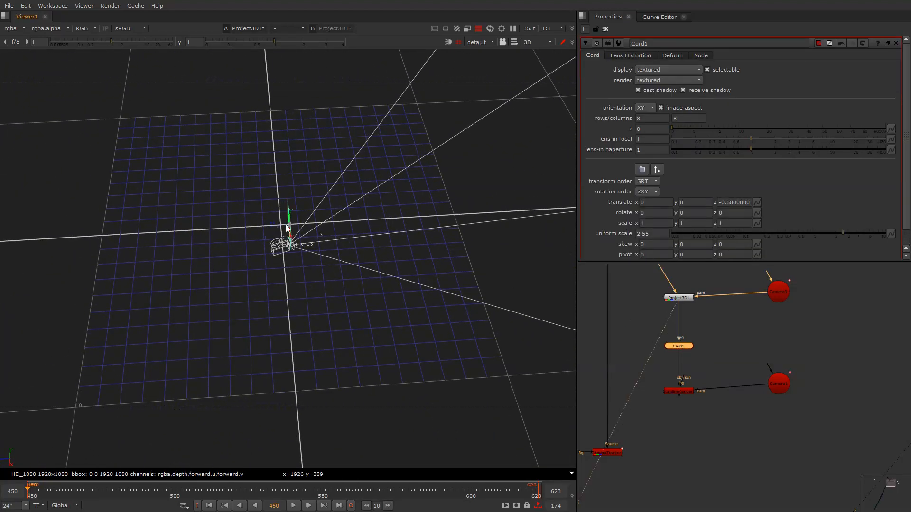
left_click_drag(278, 229, 436, 231)
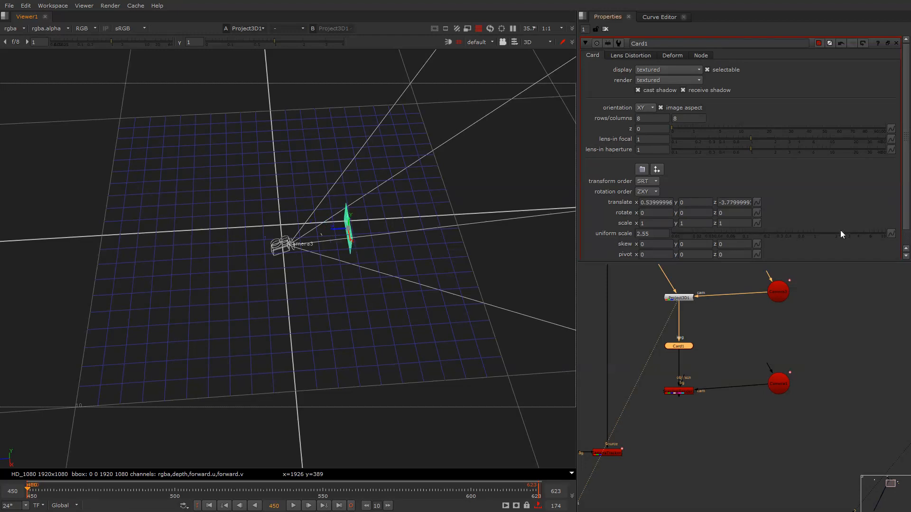
Set the card's uniform scale to 40 and show the ScanlineRender's output in 2D
left_click_drag(841, 234, 885, 234)
left_click(652, 233)
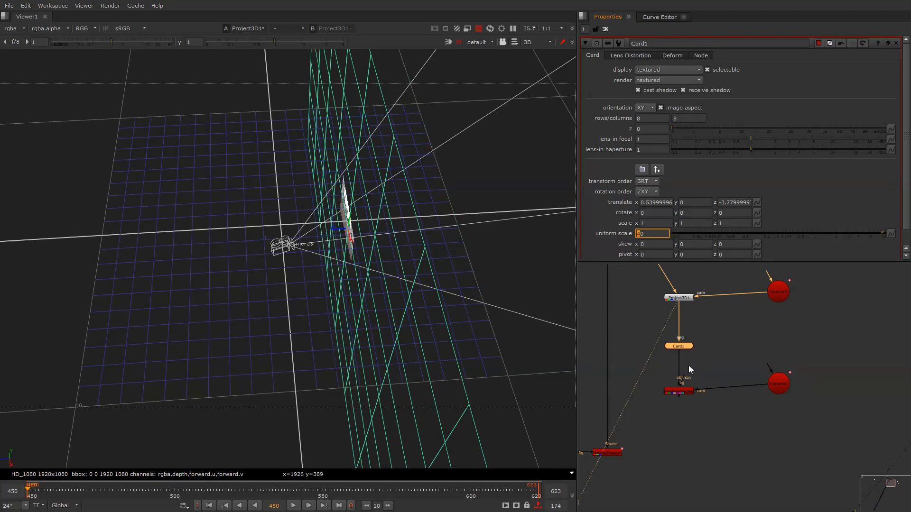
left_click(678, 392)
key("1")
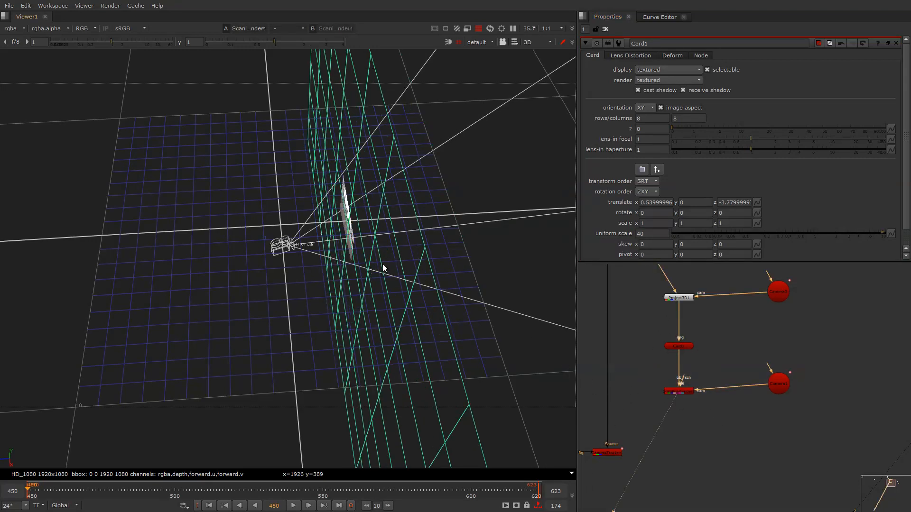
key("Tab")
Insert a FrameHold node between Camera1 and the ScanlineRender, holding the camera at frame 450
middle_click_drag(723, 350, 631, 338)
left_click_drag(683, 373, 721, 362)
key("Tab")
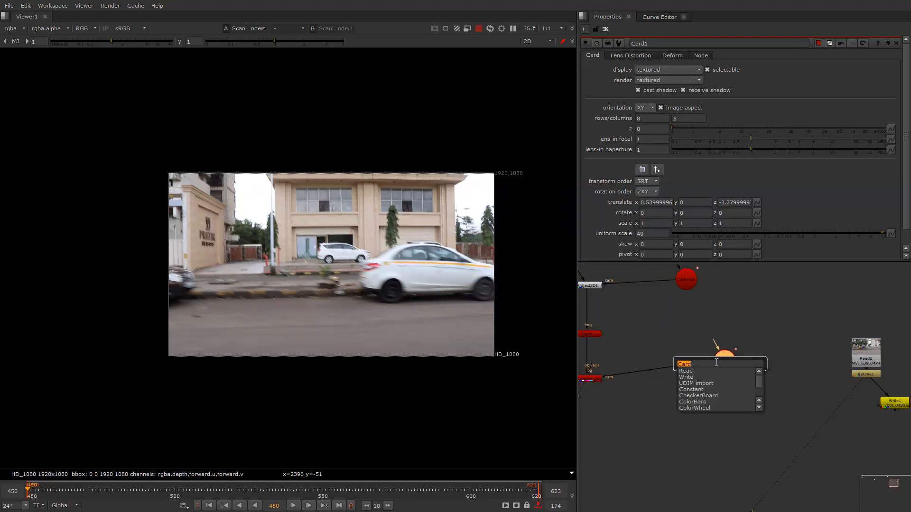
type("fra")
left_click(705, 377)
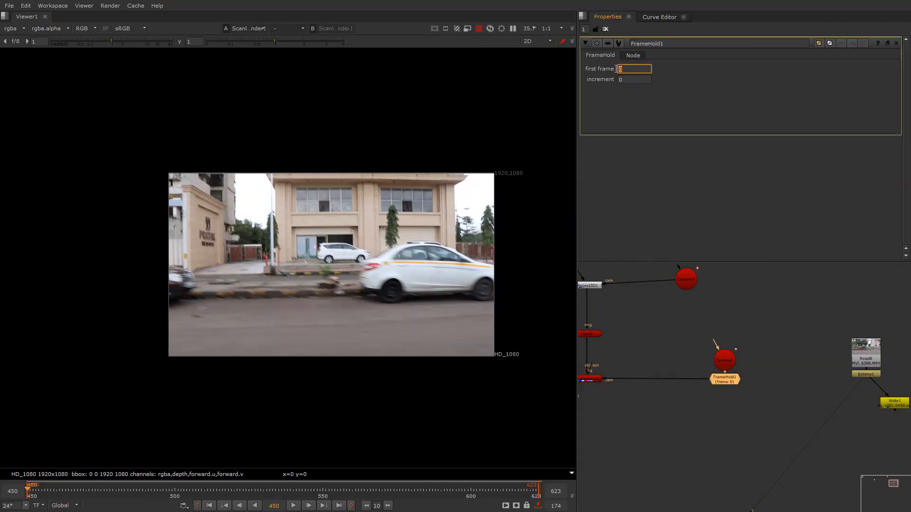
type("450")
key("Return")
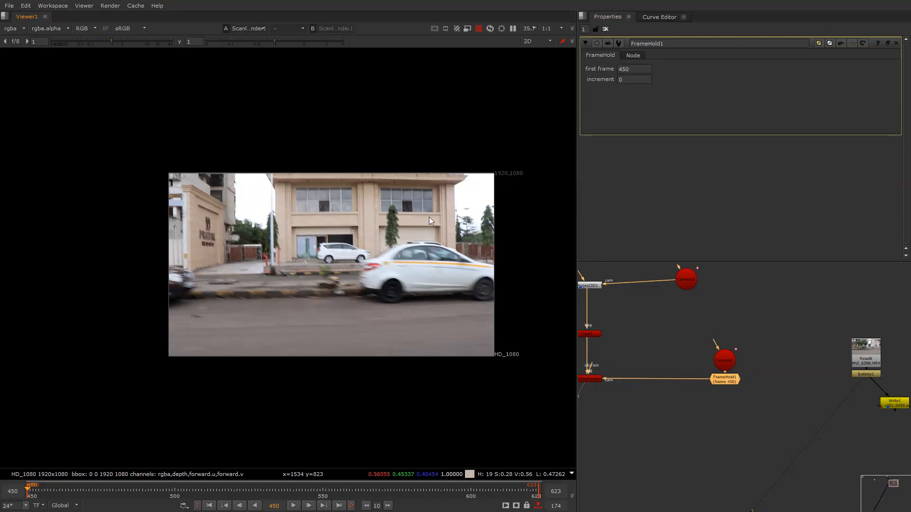
Play and scrub the ScanlineRender's output to check the projection with the held camera
key("l")
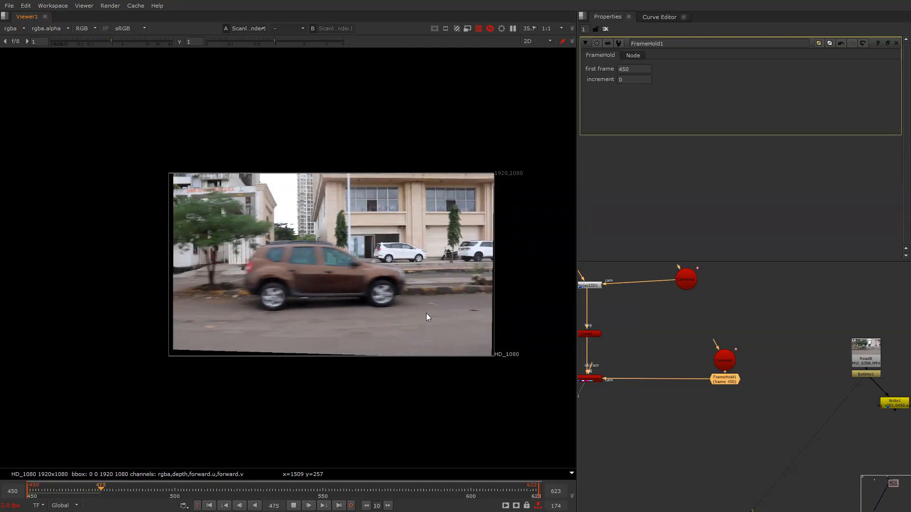
left_click(39, 491)
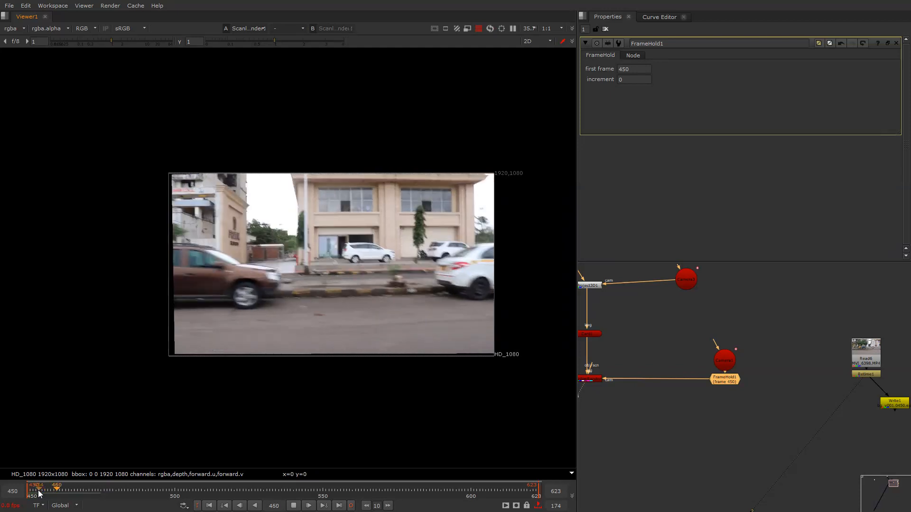
left_click(40, 492)
left_click(40, 492)
key("k")
Duplicate Camera3 and leave the copy unconnected beside it as a backup
middle_click_drag(667, 267, 693, 284)
left_click(715, 296)
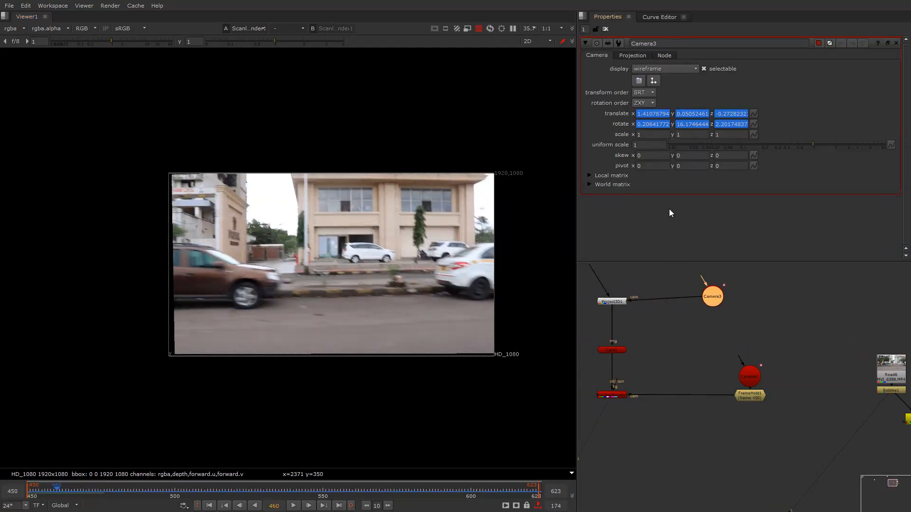
key("ctrl+c")
left_click(764, 291)
key("ctrl+v")
At frame 450, remove the animation from Camera3's X and Z translation
left_click(711, 301)
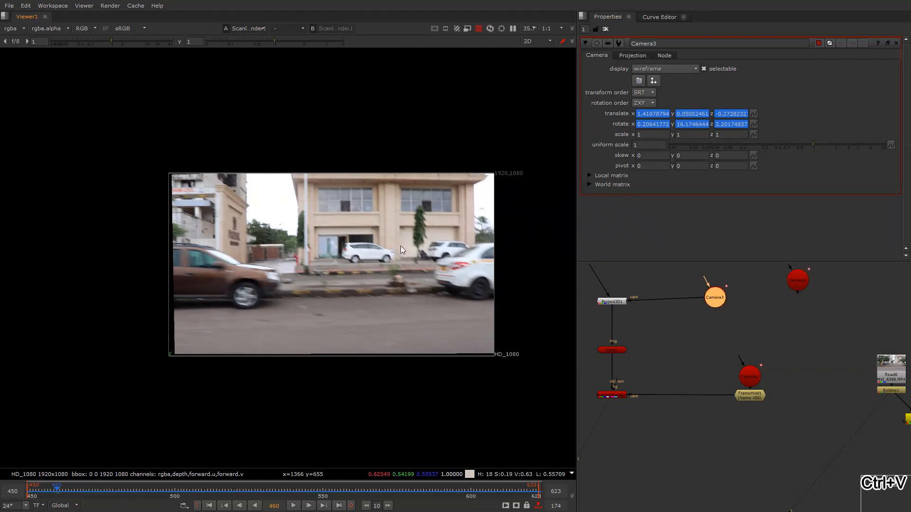
key("shift+Left")
left_click_drag(750, 401, 741, 401)
left_click(713, 303)
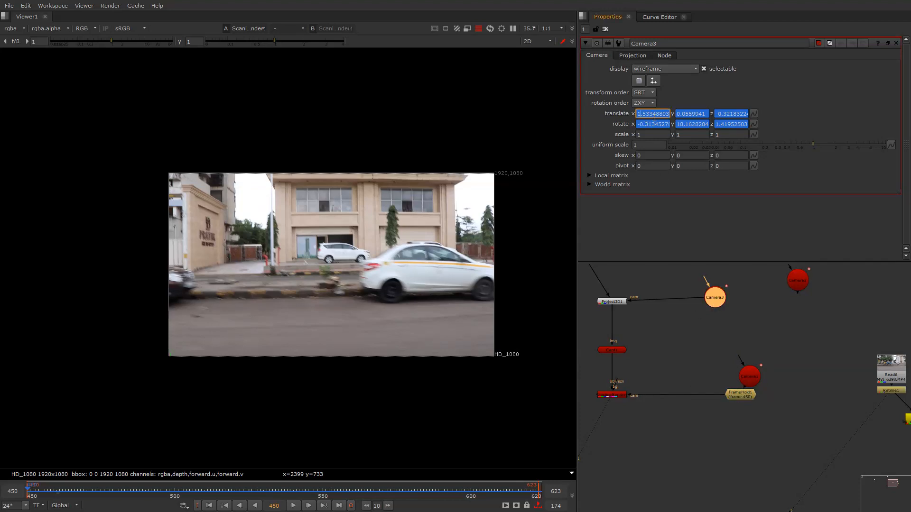
right_click(652, 115)
left_click(669, 140)
left_click(435, 256)
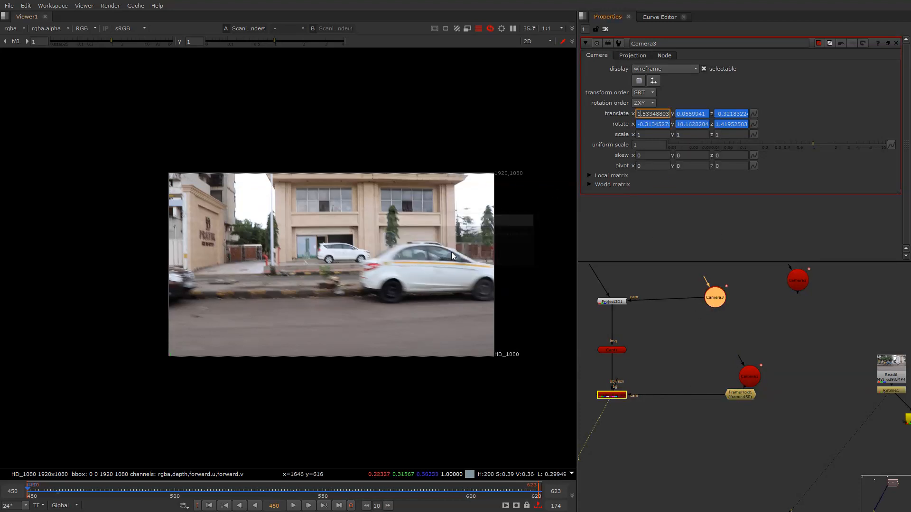
right_click(733, 114)
left_click(748, 136)
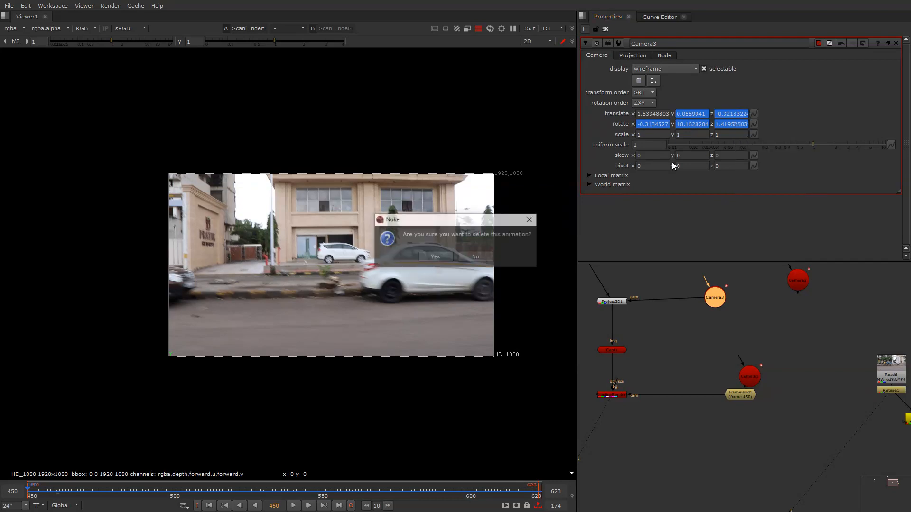
left_click(435, 257)
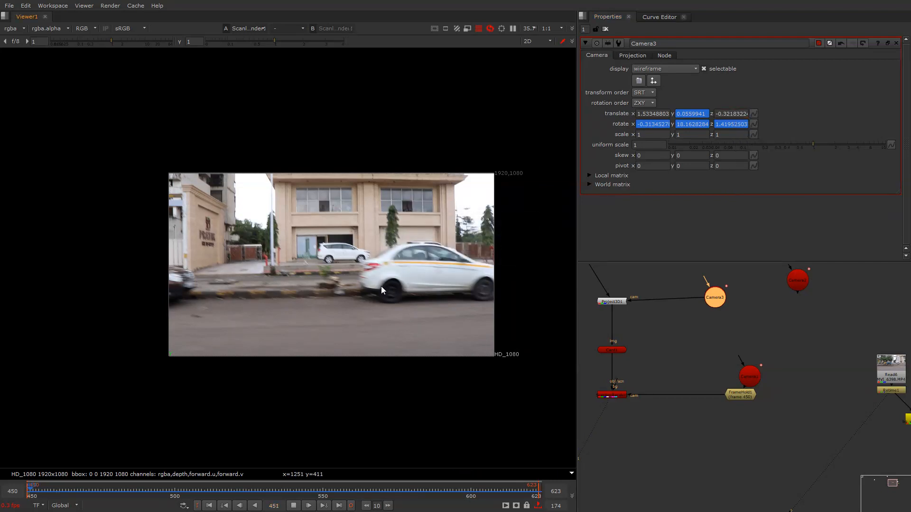
Play back the render and reposition Camera3 and Camera1 in the node graph, with Camera1 clear above the FrameHold
key("l")
middle_click_drag(637, 323, 678, 299)
left_click_drag(704, 325, 676, 357)
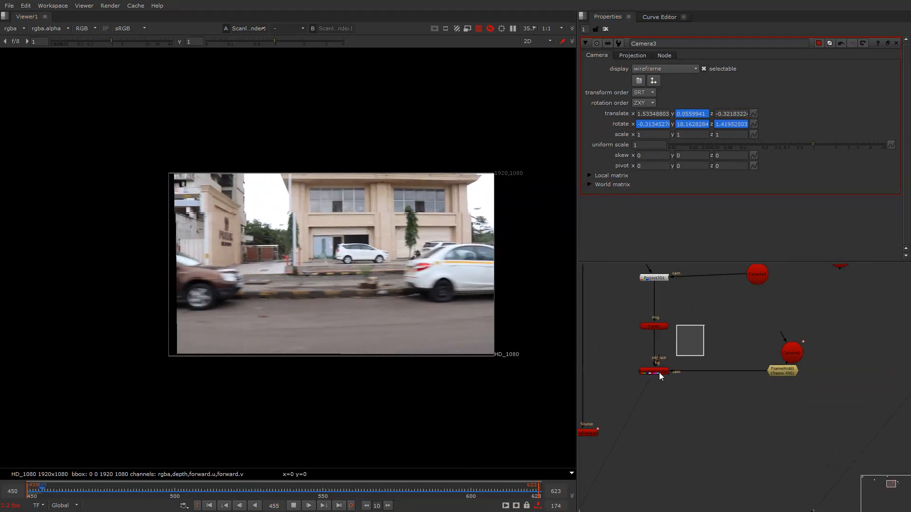
middle_click_drag(653, 372, 622, 389)
left_click_drag(706, 303, 727, 292)
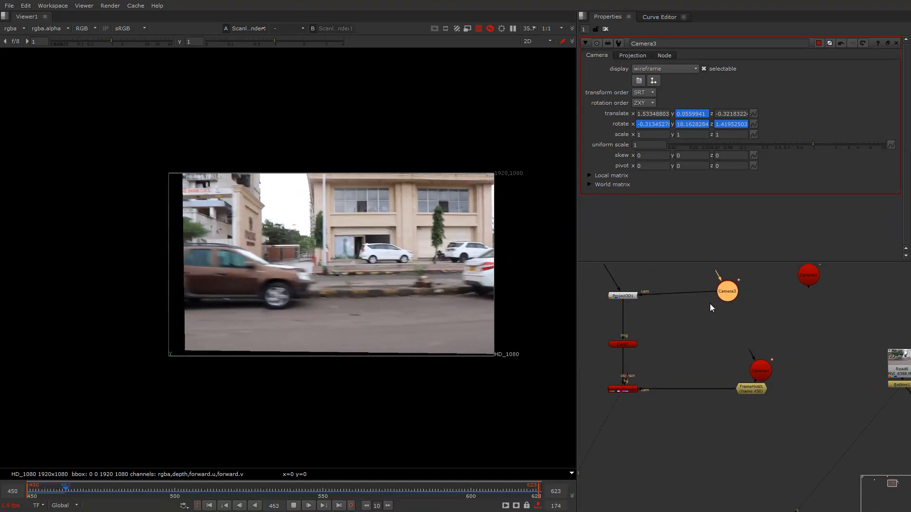
middle_click_drag(714, 314, 687, 287)
left_click_drag(739, 350, 722, 325)
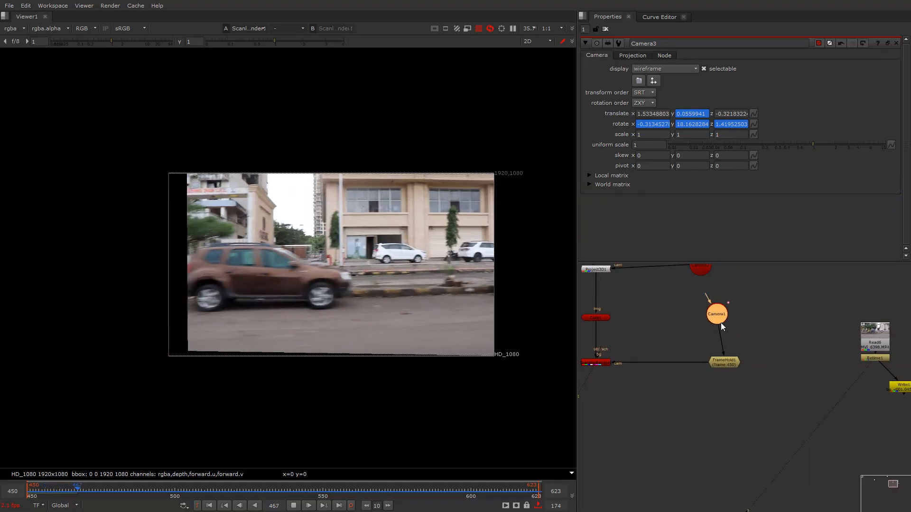
double_click(720, 323)
middle_click_drag(639, 316, 680, 315)
left_click_drag(687, 305, 702, 328, "alt")
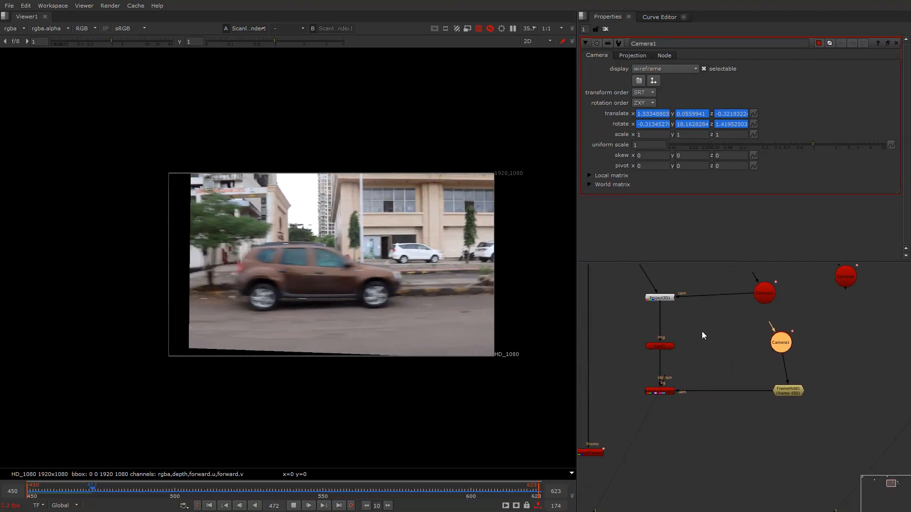
scroll(700, 325, "down", 2)
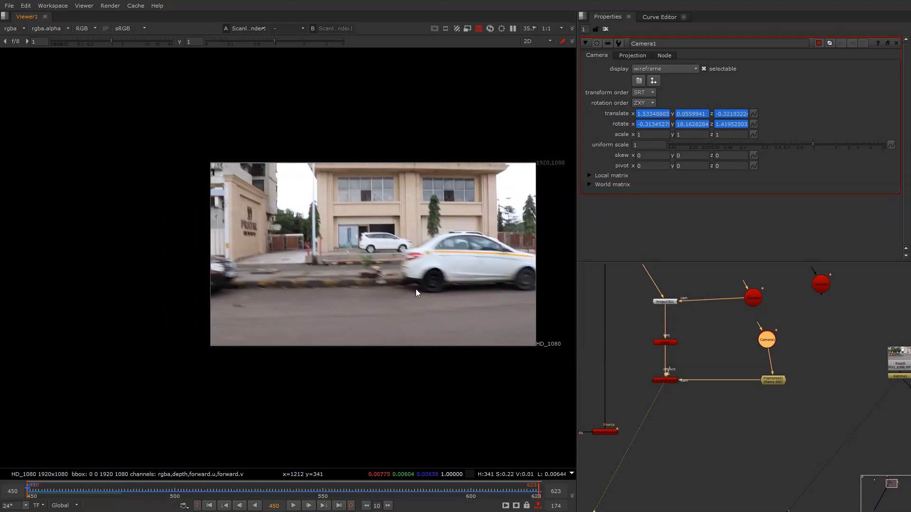
Compare Camera3 at frame 477, then return to frame 450 and remove the animation from its Y rotation
left_click(108, 491)
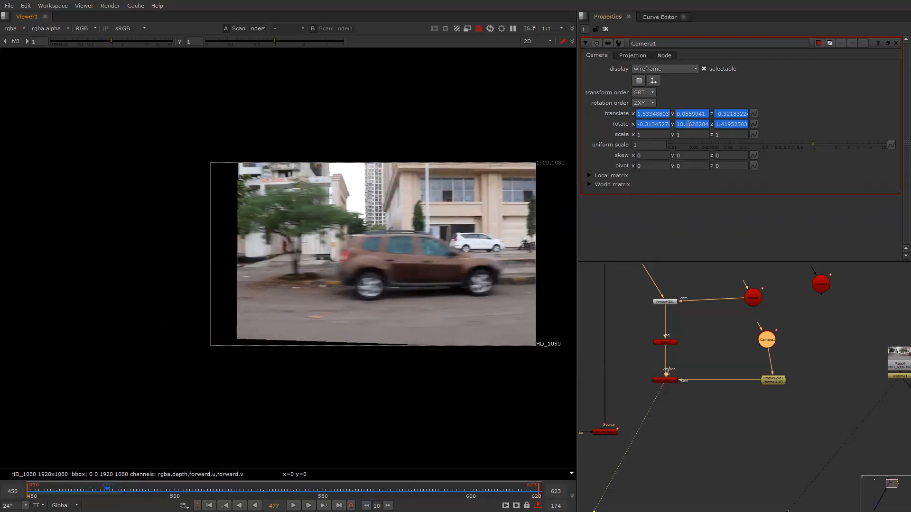
left_click(754, 298)
double_click(756, 299)
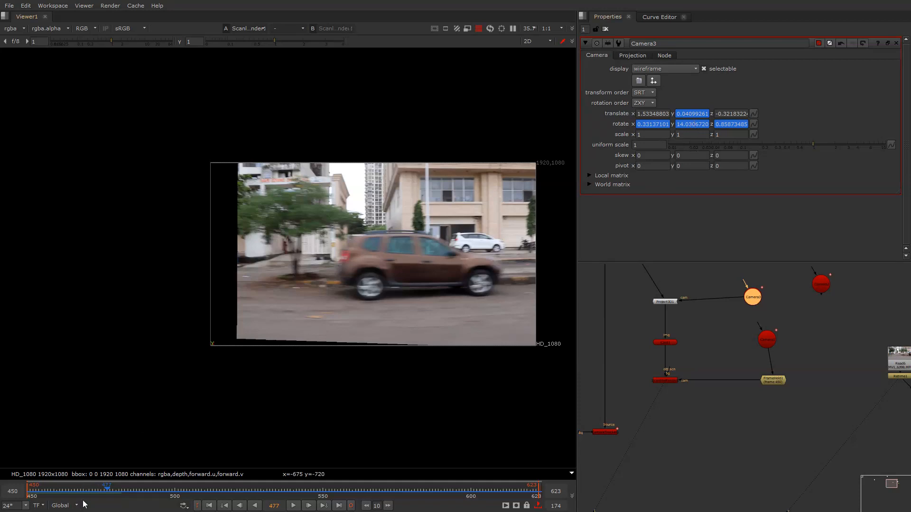
left_click_drag(59, 490, 27, 490)
right_click(687, 125)
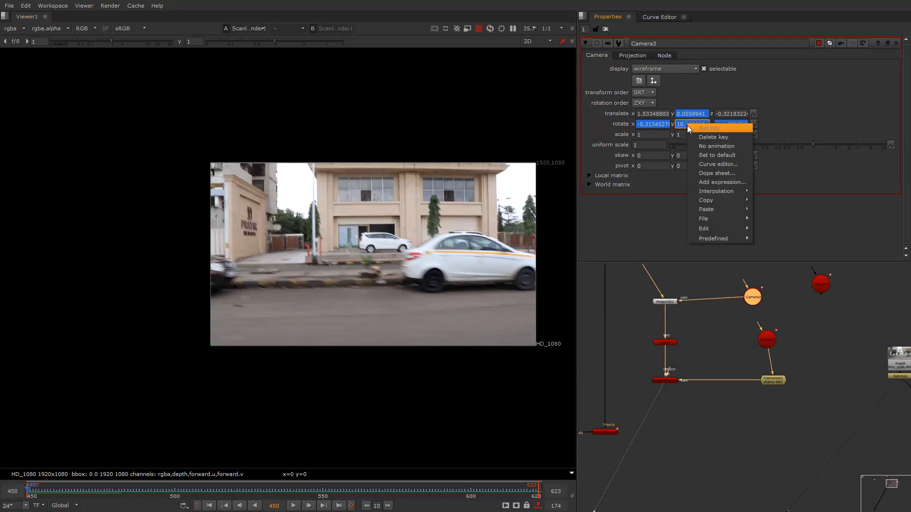
left_click(699, 141)
left_click(435, 257)
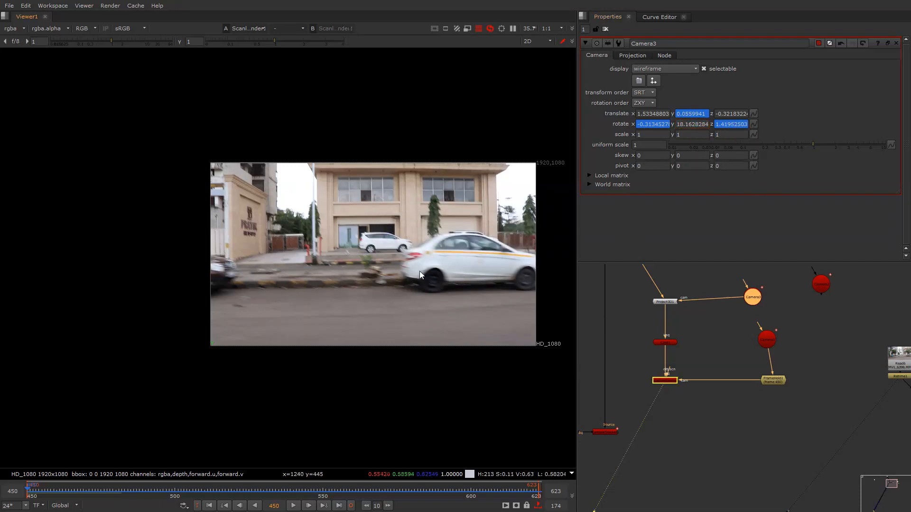
Play the ScanlineRender's output with the viewer overlay hidden to check the stabilized motion and frame edges
left_click(178, 491)
left_click(228, 491)
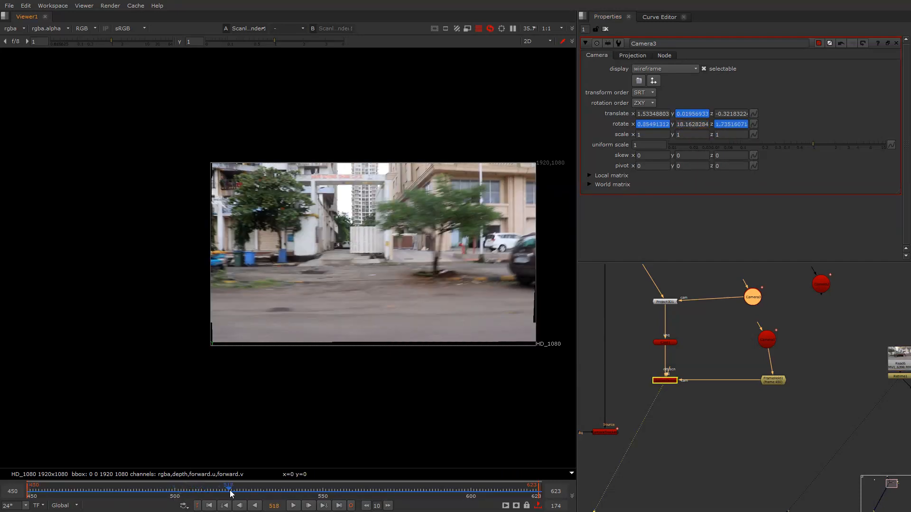
key("l")
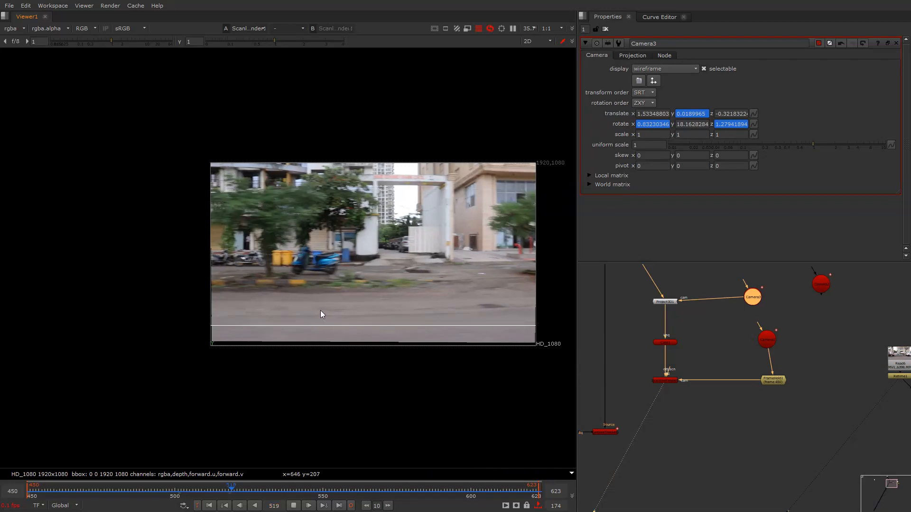
key("o")
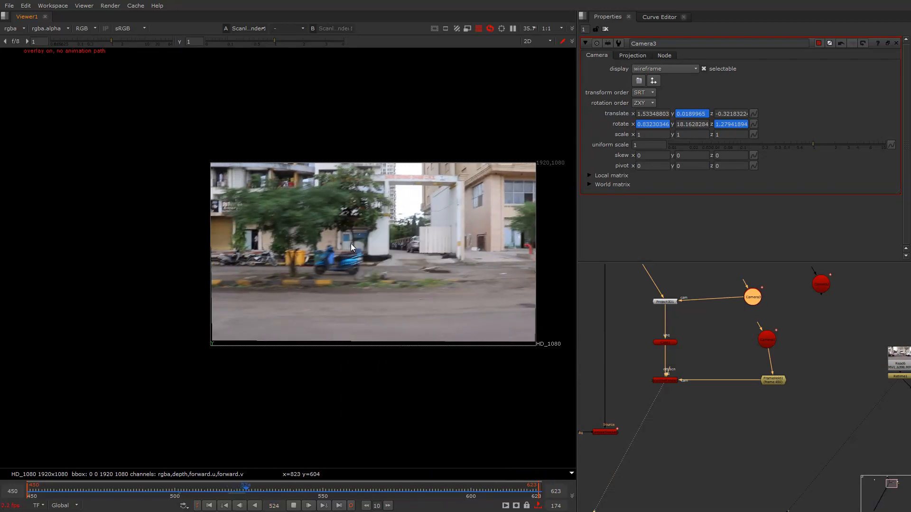
left_click(85, 481)
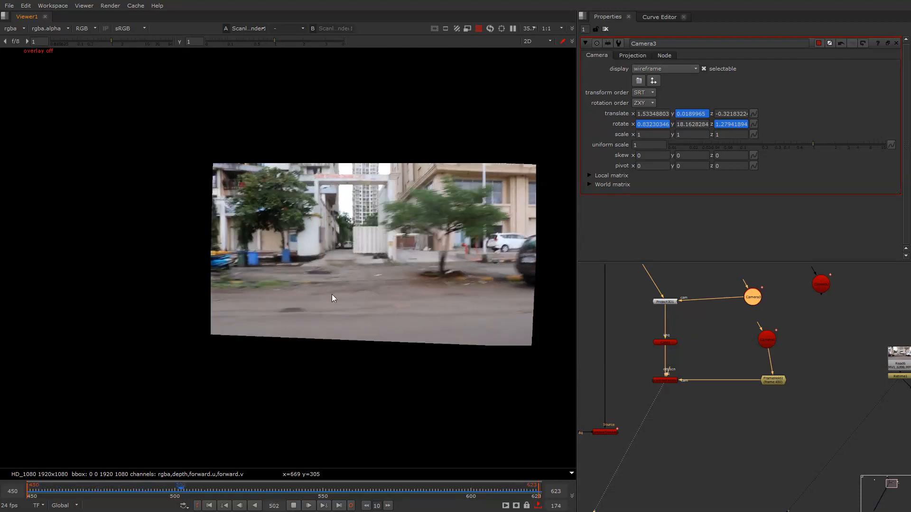
Stop playback and reconnect the composite's background input from the CameraTracker to the ScanlineRender's output
left_click(293, 506)
mouse_move(657, 340)
middle_mouse_down("alt")
mouse_move(619, 342)
mouse_move(687, 341)
mouse_move(669, 354)
middle_mouse_up("alt")
left_click_drag(763, 374, 812, 343)
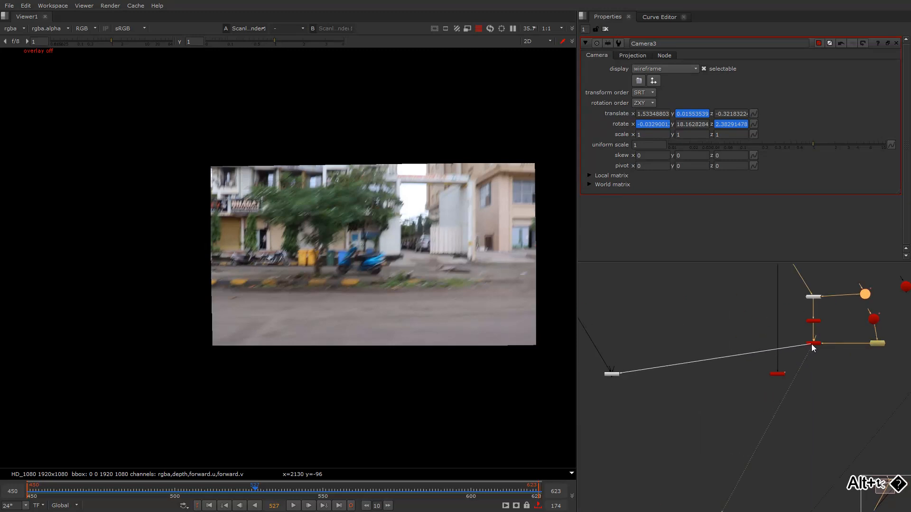
View the Keylight composite and play it back to check the stabilized street through the car window
left_click(611, 374)
key("1")
middle_click_drag(352, 323, 358, 337)
left_click(377, 299)
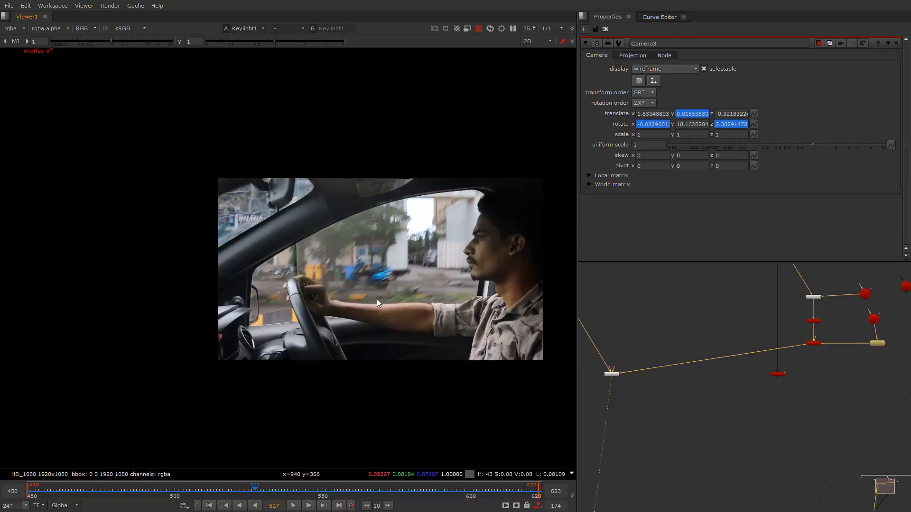
key("l")
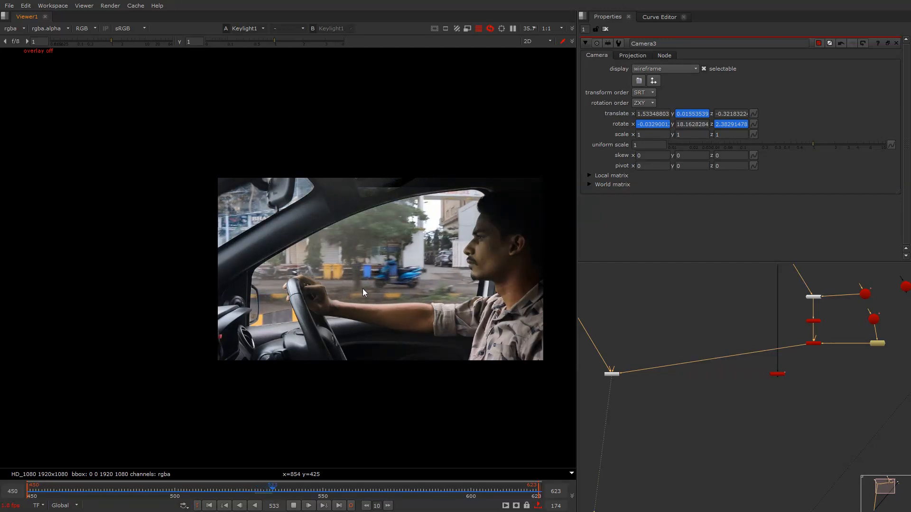
middle_click_drag(394, 273, 323, 283)
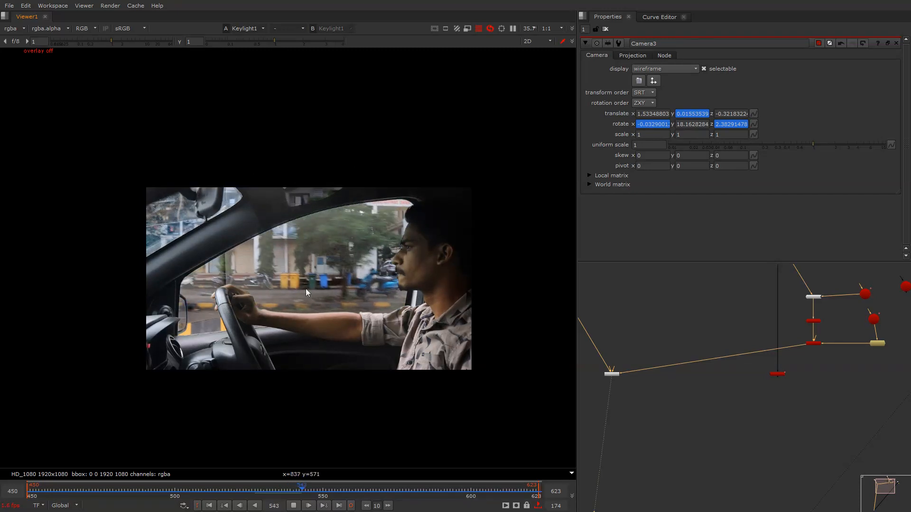
Check the composite's background further along the shot, around frames 591 and 604
left_click(407, 491)
left_click(445, 497)
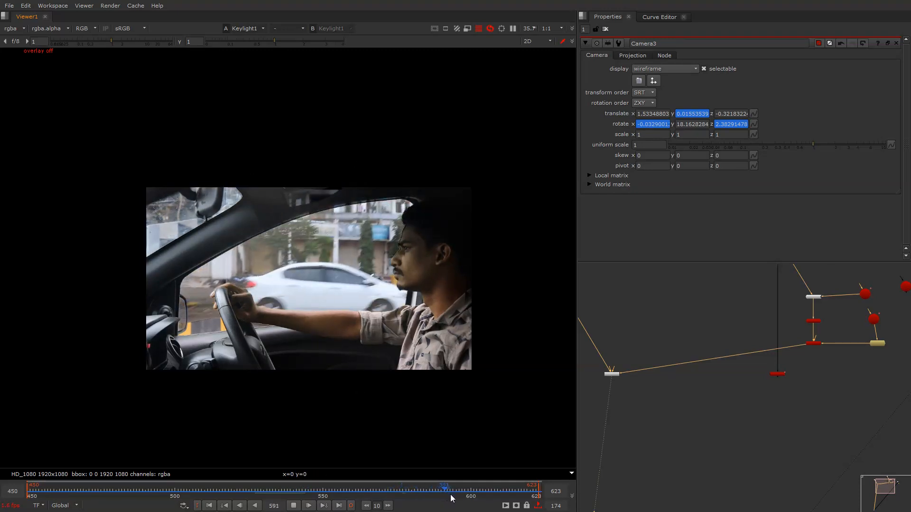
left_click(479, 498)
left_click(482, 501)
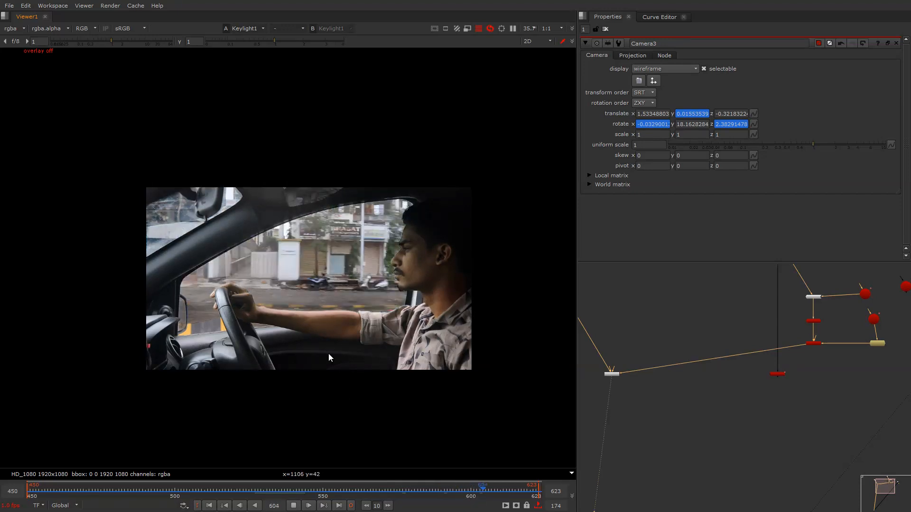
Stop playback and delete the Keylight node between the car plate and the ScanlineRender
middle_click_drag(716, 337, 648, 308, "alt")
key("1")
key("1")
middle_click_drag(664, 354, 637, 354)
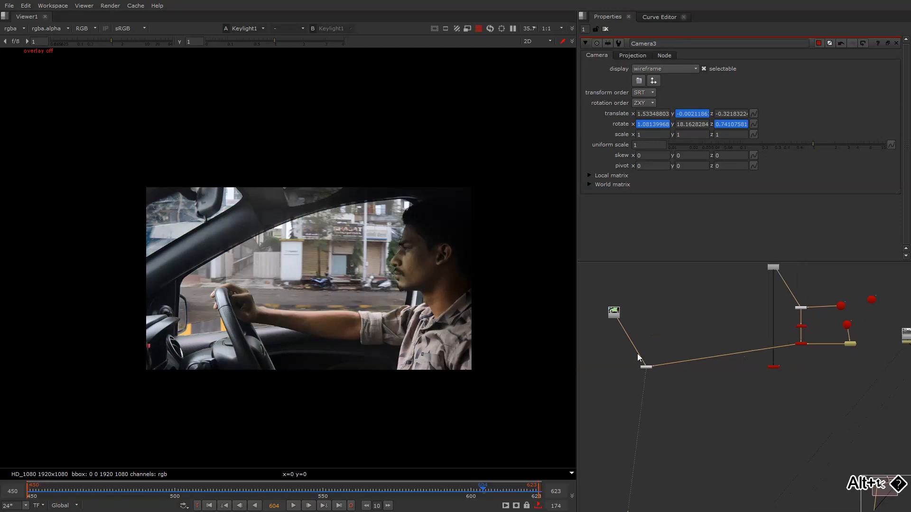
scroll(679, 334, "down", 2)
middle_click_drag(680, 334, 737, 302)
scroll(687, 335, "up", 2)
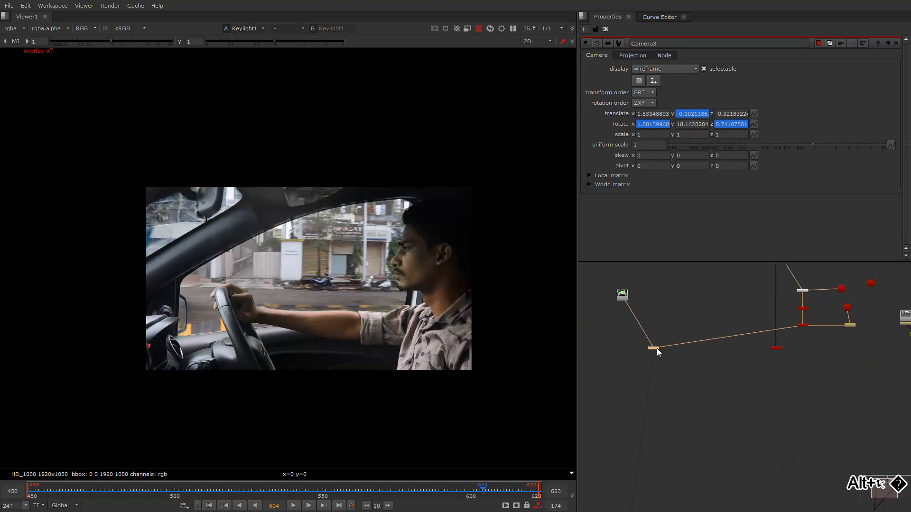
left_click_drag(656, 348, 696, 387)
key("Delete")
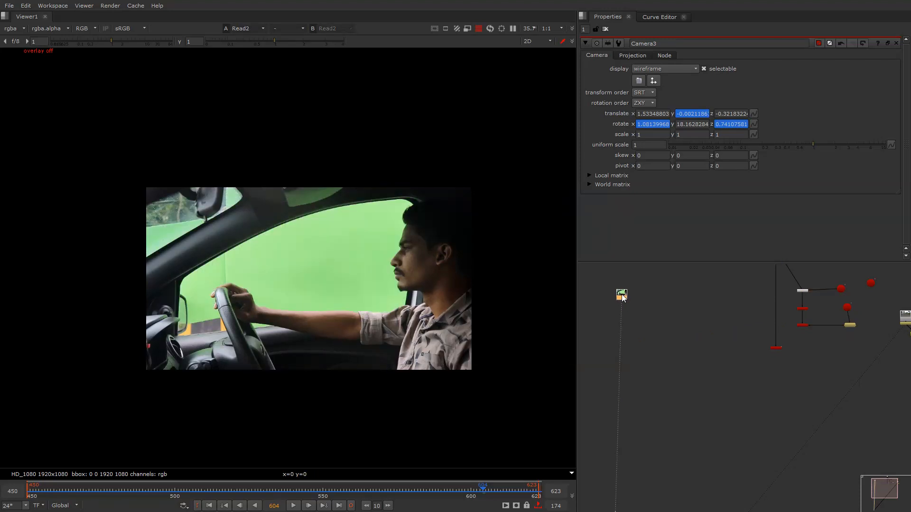
Examine the striped curb below the green screen in the Read2 car plate and save the script
middle_click_drag(619, 287, 658, 303)
double_click(640, 297)
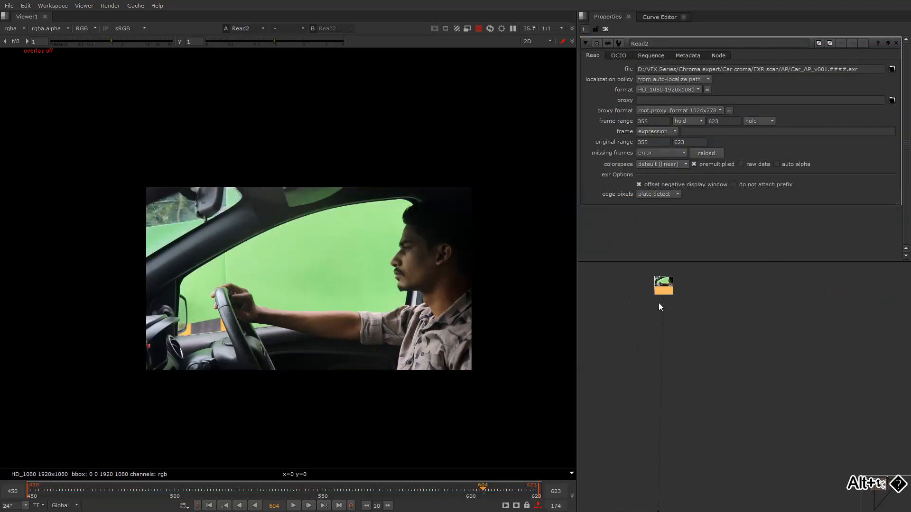
middle_click_drag(208, 324, 269, 326)
middle_click_drag(269, 326, 333, 303, "alt")
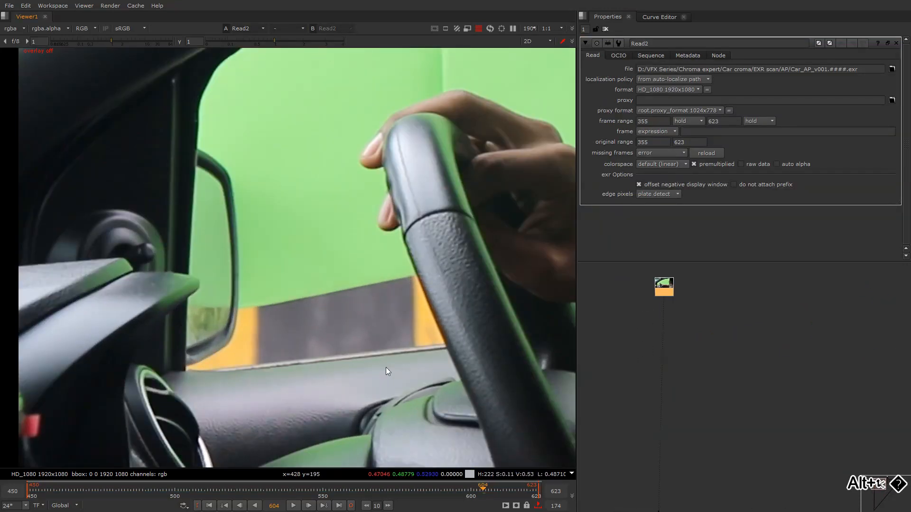
key("f")
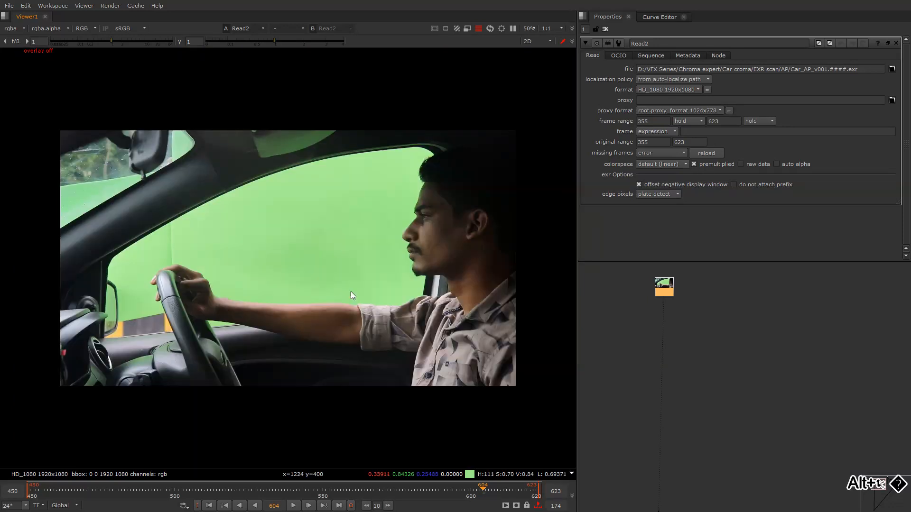
key("ctrl+s")
middle_click_drag(116, 135, 206, 196)
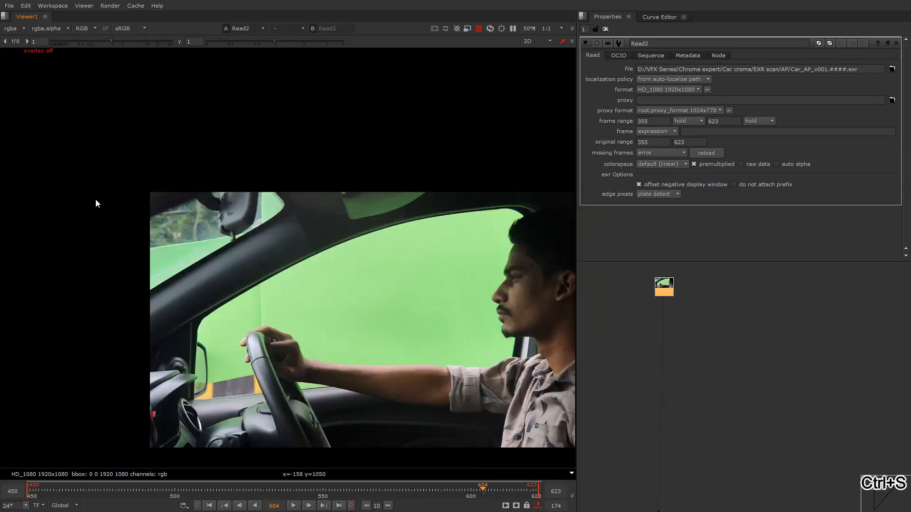
Add a Constant node coloured with the green sampled from the car plate's screen and place it beside the plate
mouse_move(693, 300)
middle_mouse_down("alt")
mouse_move(653, 315)
mouse_move(697, 305)
middle_mouse_up("alt")
left_click(665, 313)
key("Tab")
type("c")
left_click(656, 321)
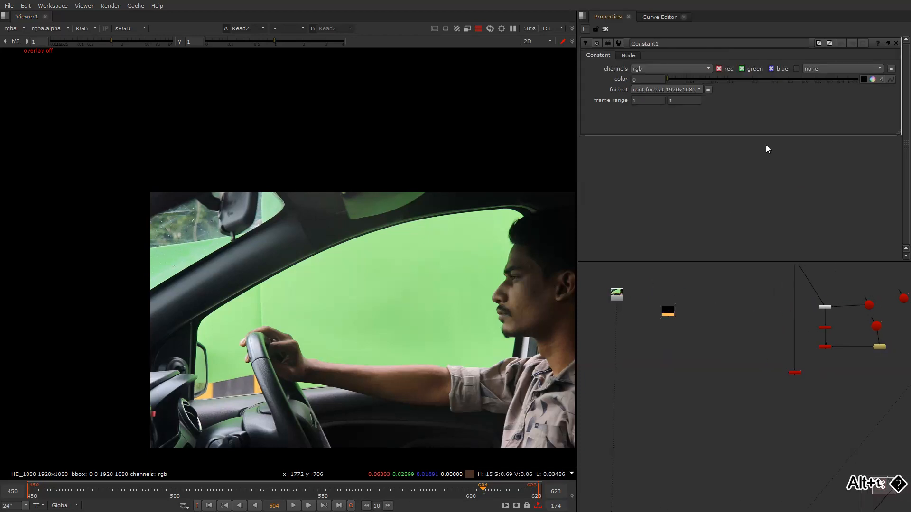
left_click(863, 79)
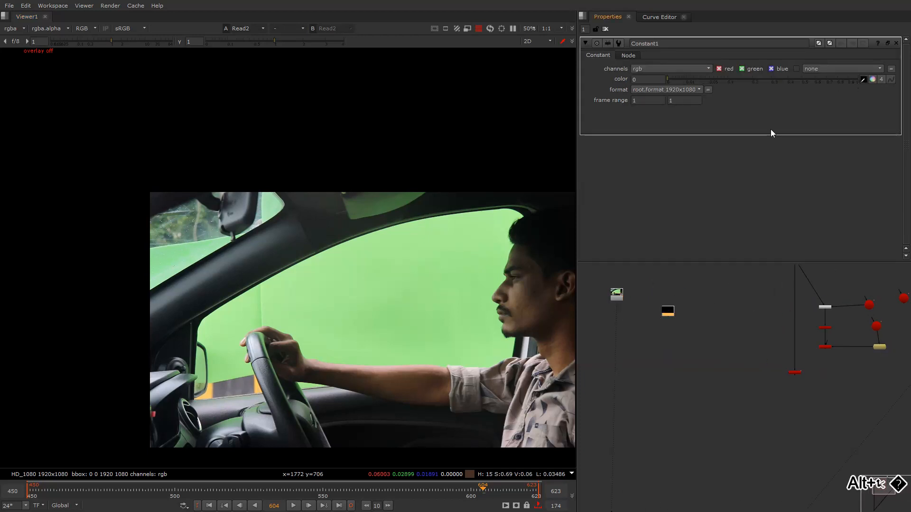
left_click(223, 364, "ctrl")
scroll(651, 305, "up", 3)
left_click_drag(651, 305, 707, 281, "alt")
Add a Merge node below the car plate and connect the green Constant to its A input
left_click(656, 307)
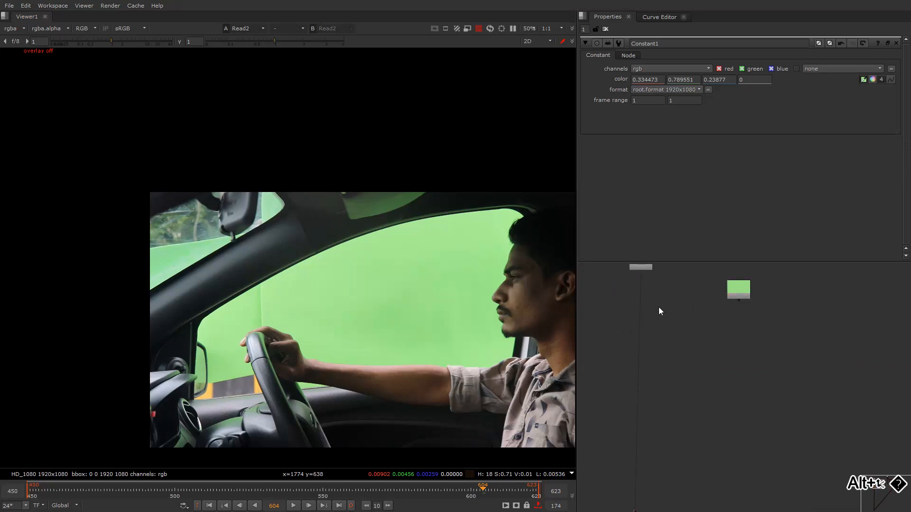
key("m")
left_click_drag(661, 308, 735, 288)
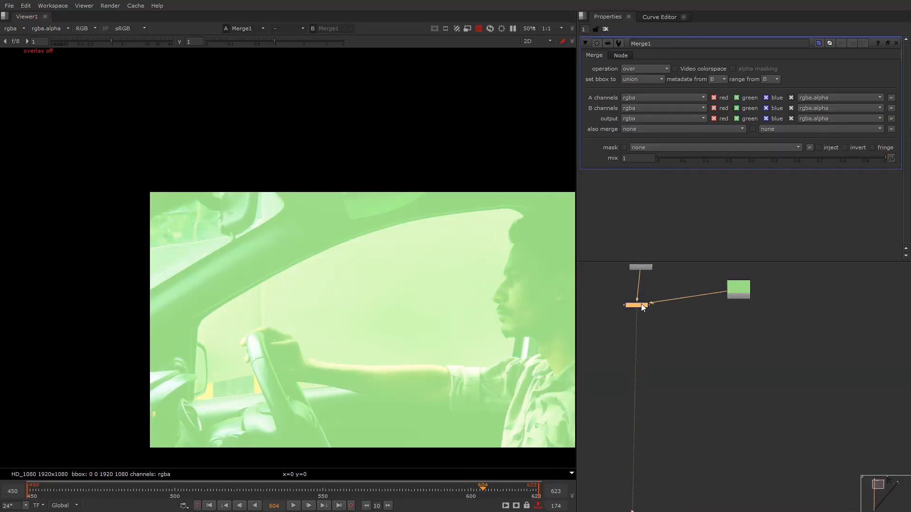
Set the Constant's alpha to 1 and its channels to rgba
left_click(738, 289)
double_click(744, 80)
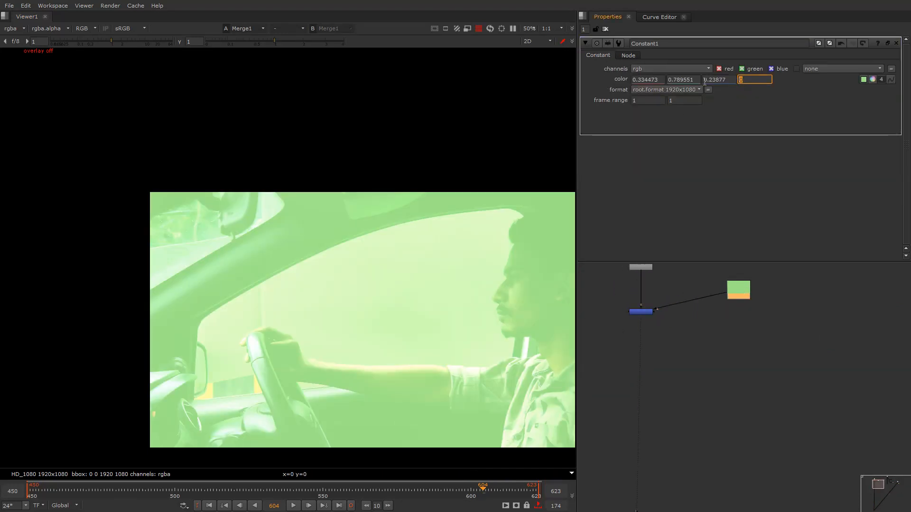
type("1")
key("Return")
left_click(655, 68)
left_click(650, 96)
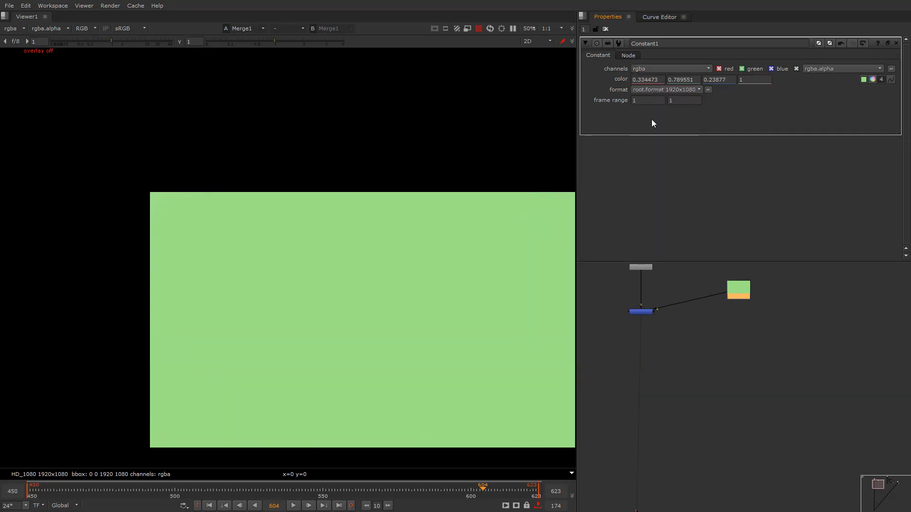
View the Read2 plate and connect a new Roto node to the Merge's mask input
middle_click_drag(657, 282, 661, 328)
left_click(652, 310)
left_click(663, 298)
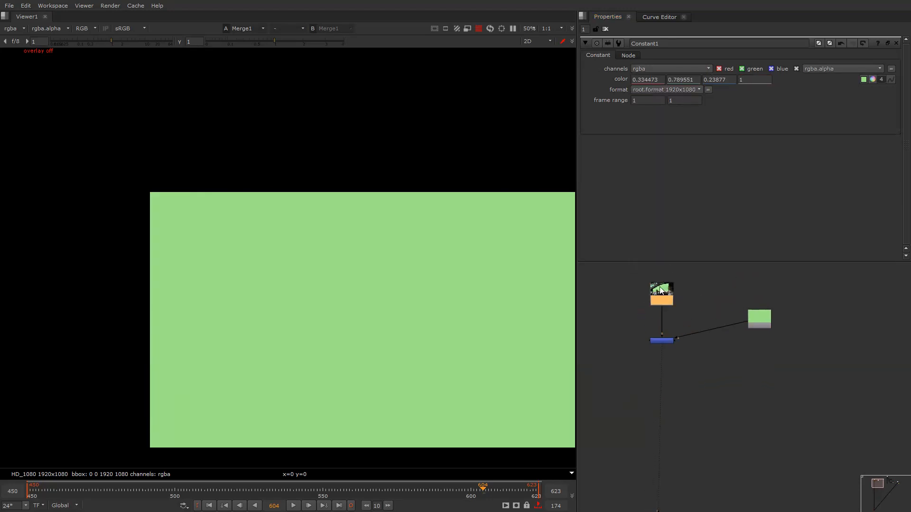
key("1")
middle_click_drag(331, 333, 389, 273)
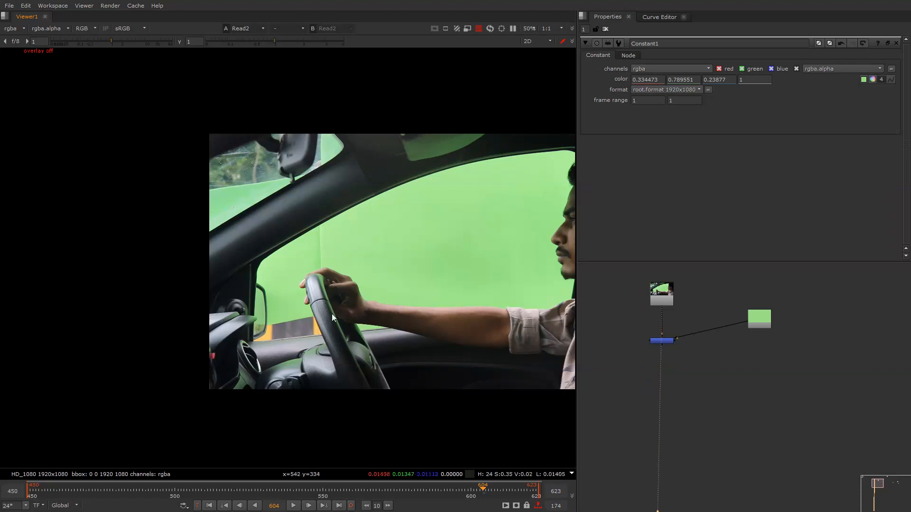
middle_click_drag(332, 314, 362, 273)
left_click_drag(629, 315, 620, 343)
key("o")
left_click(619, 342)
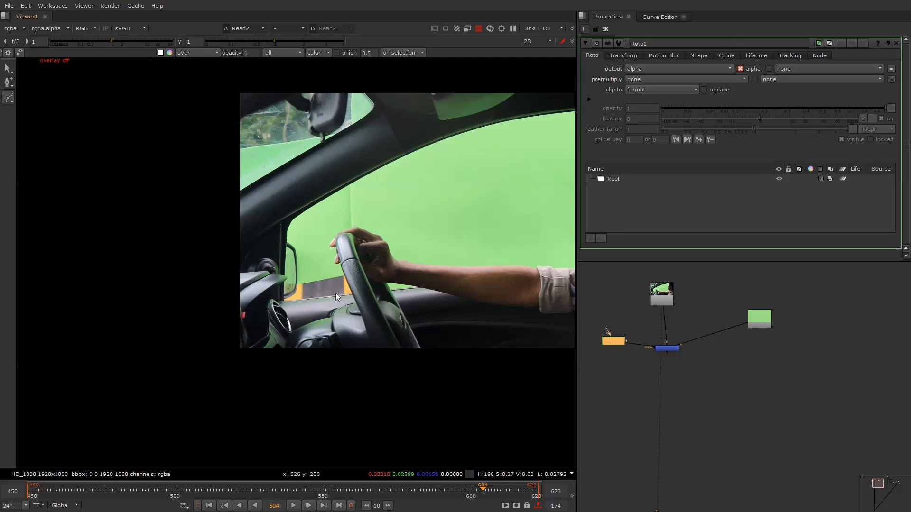
Turn the viewer overlay back on to draw around the striped curb near the steering wheel
scroll(323, 275, "up", 5)
right_click(322, 240)
left_click(332, 249)
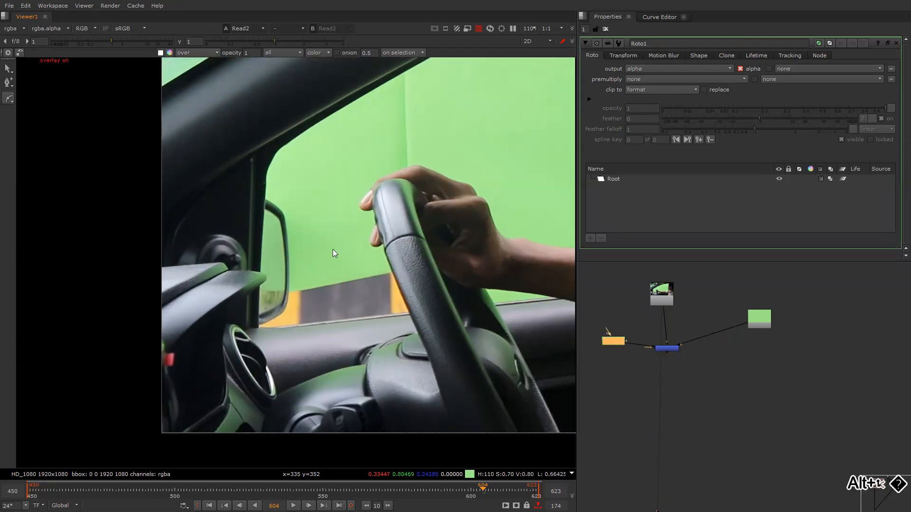
right_click(281, 257)
left_click(299, 273)
key("q")
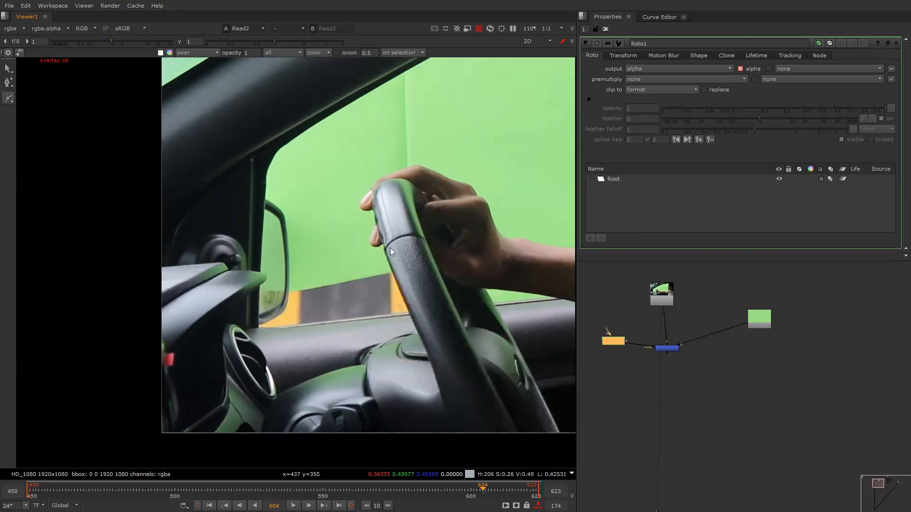
Draw a closed Bezier shape around the striped curb, overlapping the mirror, air vent, door trim and steering wheel
left_click(271, 273)
left_click(368, 254)
left_click(410, 241)
left_click(437, 279)
left_click(449, 326)
left_click(381, 371)
left_click(281, 371)
left_click(235, 352)
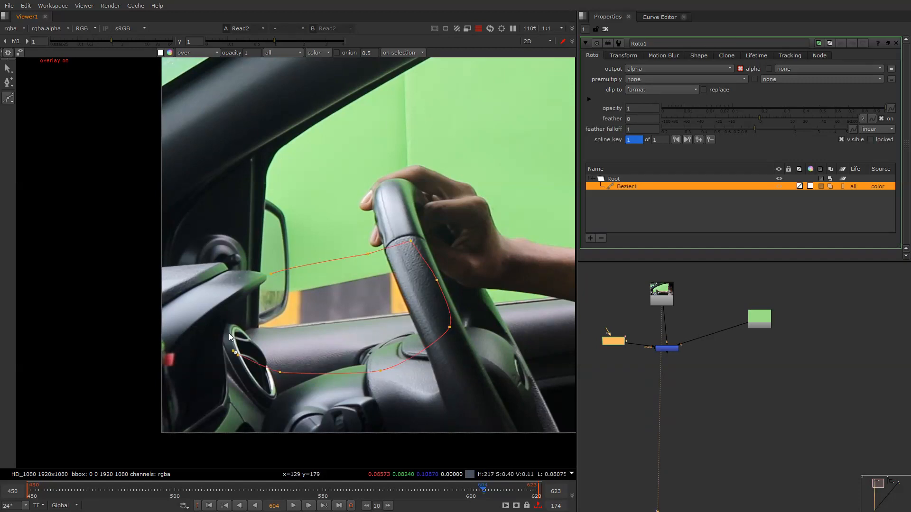
left_click(237, 308)
left_click(249, 279)
left_click(270, 274)
left_click_drag(204, 214, 458, 380)
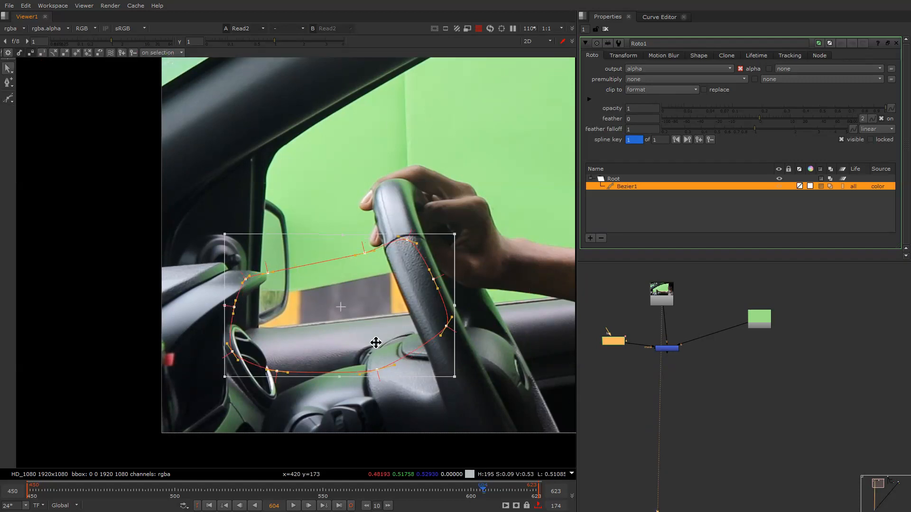
Check the green patch in the Merge result, spread out the Roto and Read2 nodes, and view the plate again
double_click(672, 350)
key("1")
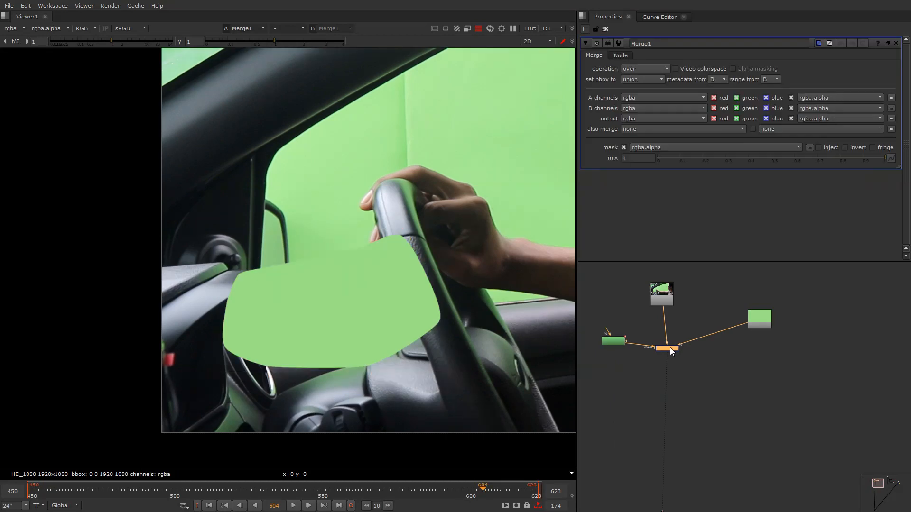
left_click_drag(591, 354, 565, 359)
left_click(660, 292)
key("1")
left_click_drag(660, 292, 680, 287)
left_click(627, 314)
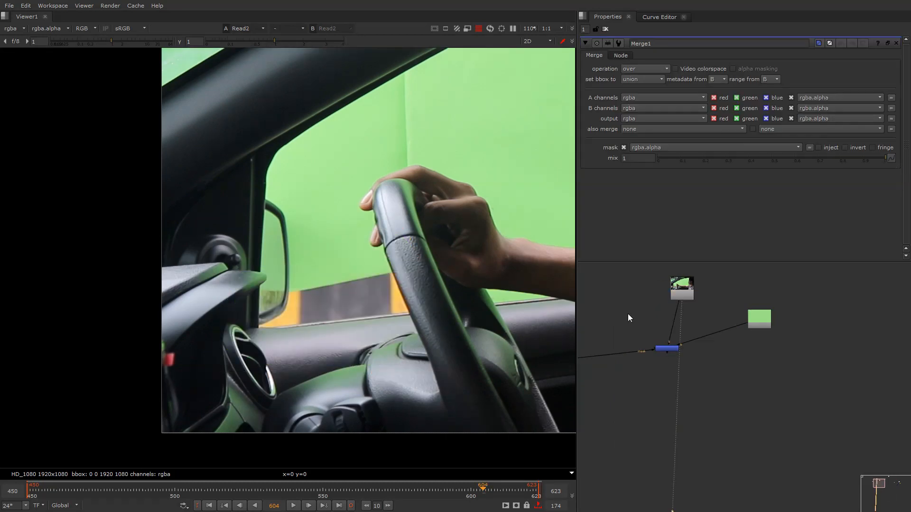
Add a second Roto node and trace the side mirror's outer edge down to its base, undoing the stray last point
middle_click_drag(609, 315, 650, 302)
key("o")
middle_click_drag(286, 276, 322, 269)
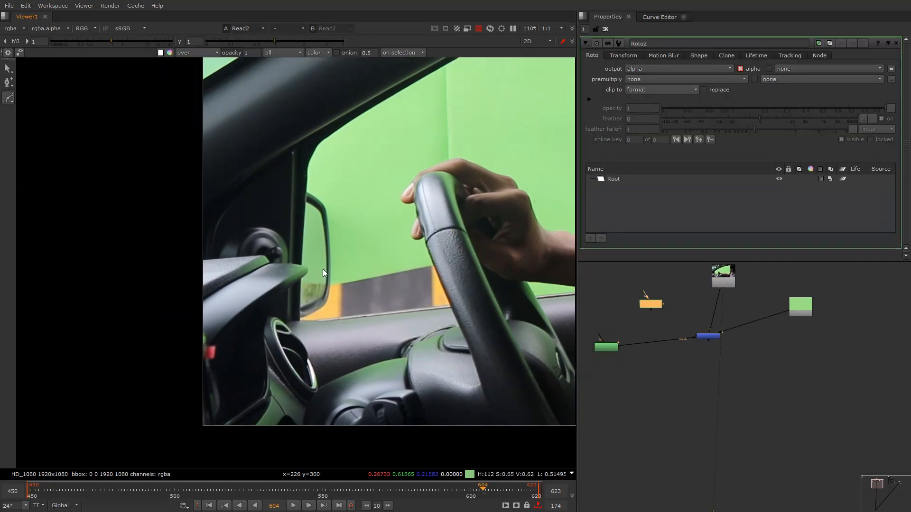
scroll(323, 266, "up", 2)
left_click(323, 195)
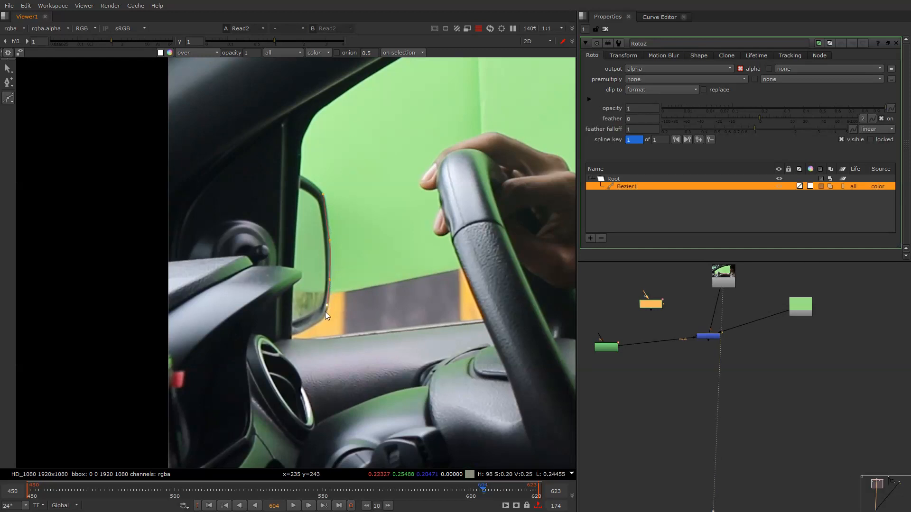
left_click(314, 326)
scroll(293, 338, "up", 3, "alt")
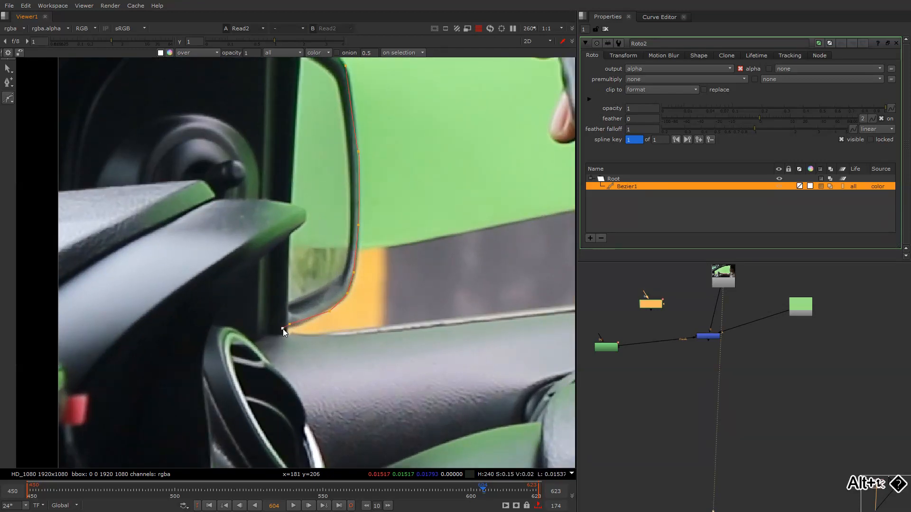
key("ctrl+z")
Continue the Bezier along the door's upper edge to the steering wheel, then around the dashboard and back above the mirror
scroll(340, 318, "down", 3)
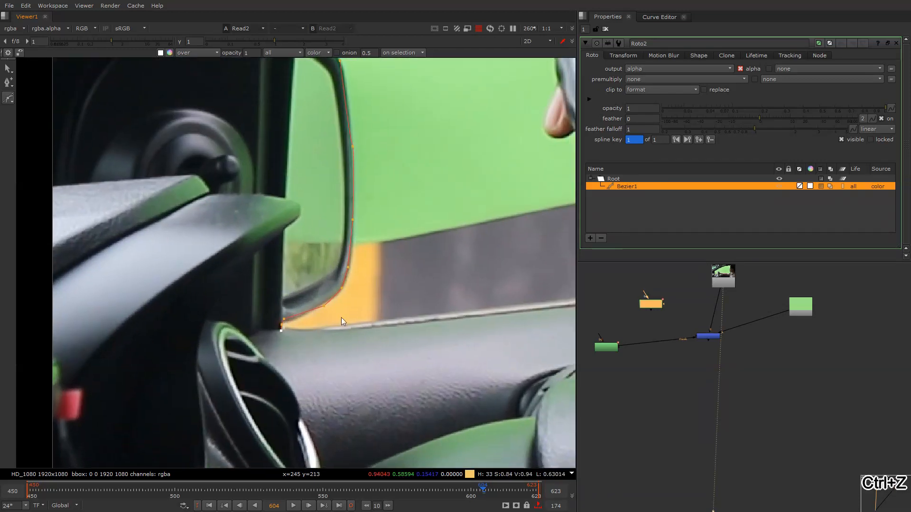
scroll(356, 310, "down", 2, "alt")
left_click(375, 309)
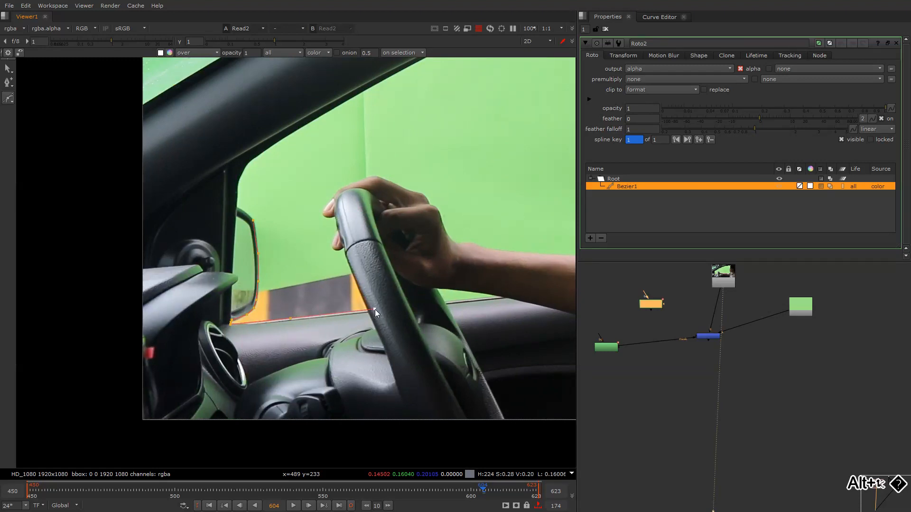
left_click(418, 321)
left_click(421, 377)
left_click(353, 444)
left_click(189, 431)
left_click(172, 433)
left_click_drag(78, 346, 115, 269)
left_click(158, 230)
left_click(184, 214)
left_click(215, 207)
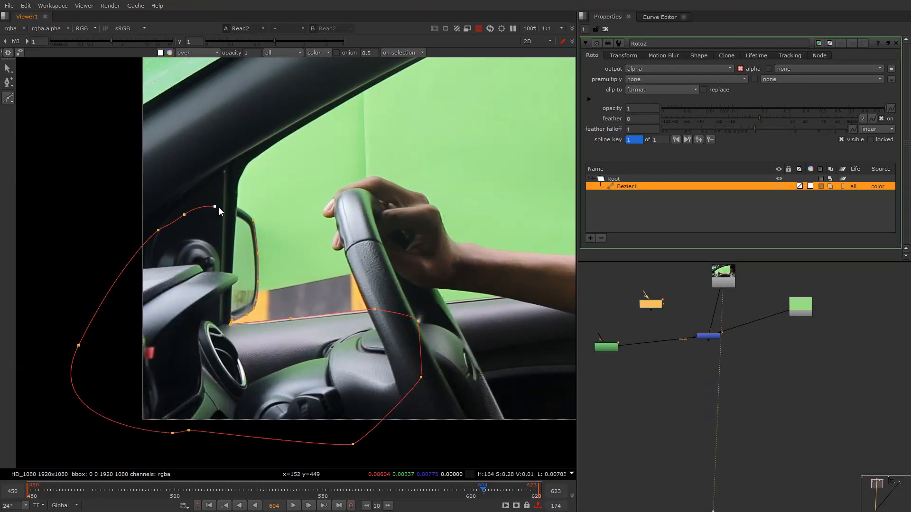
Close the shape at its starting point on the mirror and select the points around the mirror
left_click(253, 221)
key("ctrl+z")
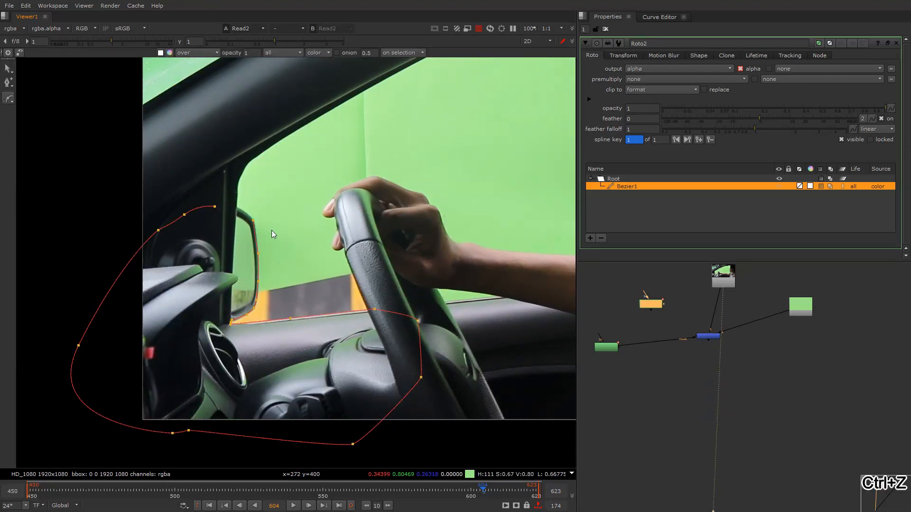
left_click_drag(332, 142, 109, 382)
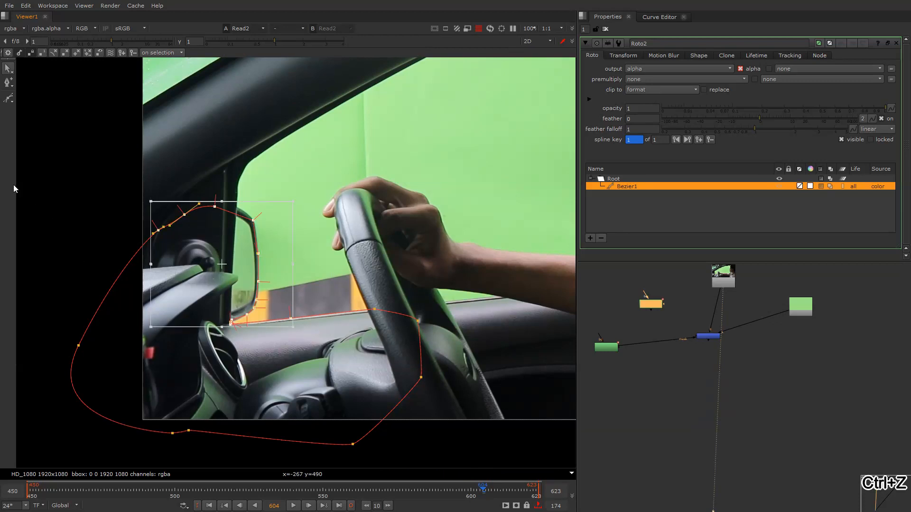
Smooth the points of the Bezier shape and fine-tune the point at the side mirror's upper corner
left_click(422, 185)
left_click_drag(488, 131, 63, 469)
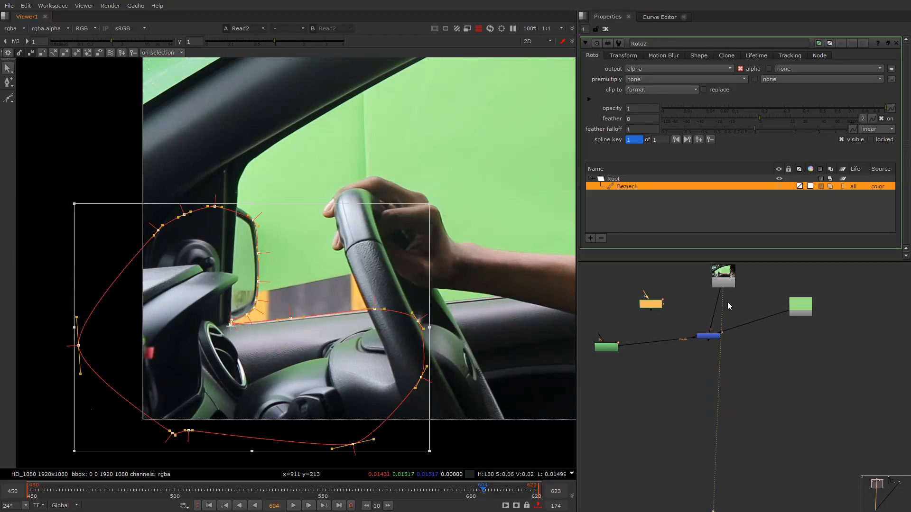
left_click(460, 242)
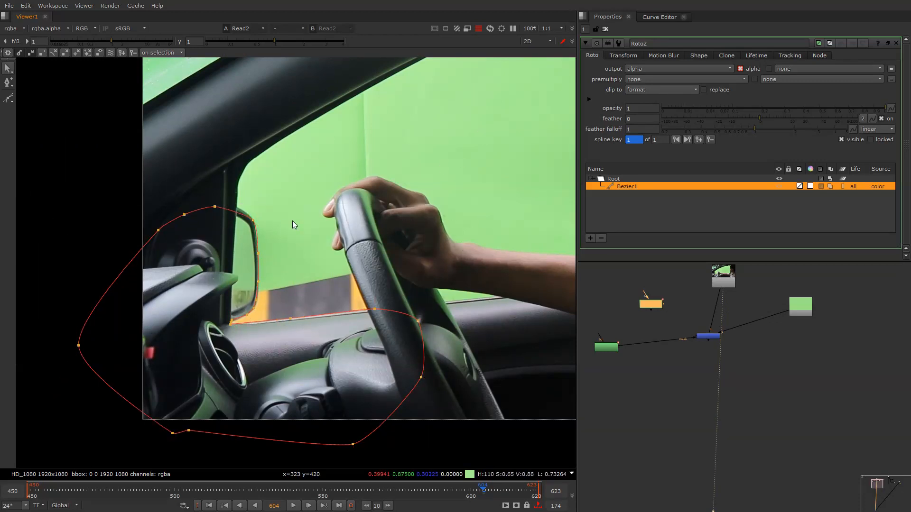
left_click(253, 220)
Blur the Roto2 matte with size 2 and cut it out of Roto1's mask through a new Merge set to stencil
middle_click_drag(660, 318, 666, 319, "alt")
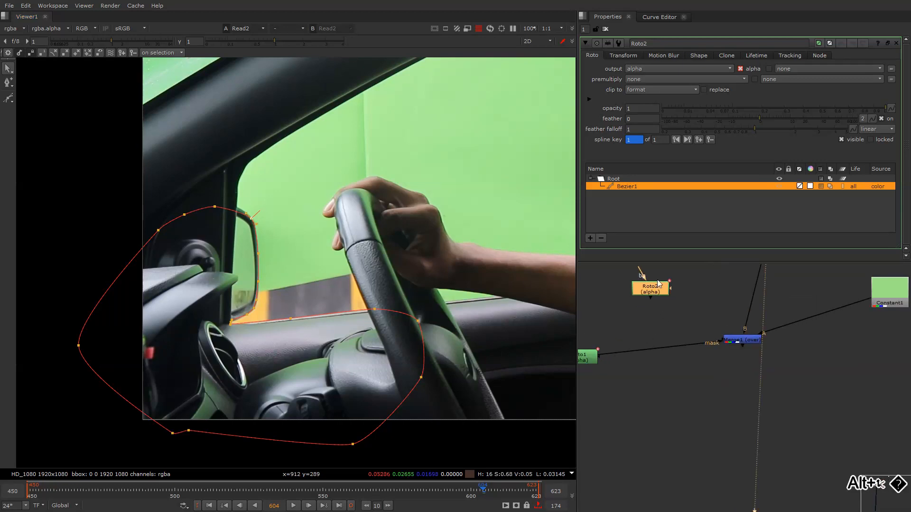
type("b2")
left_click(659, 339)
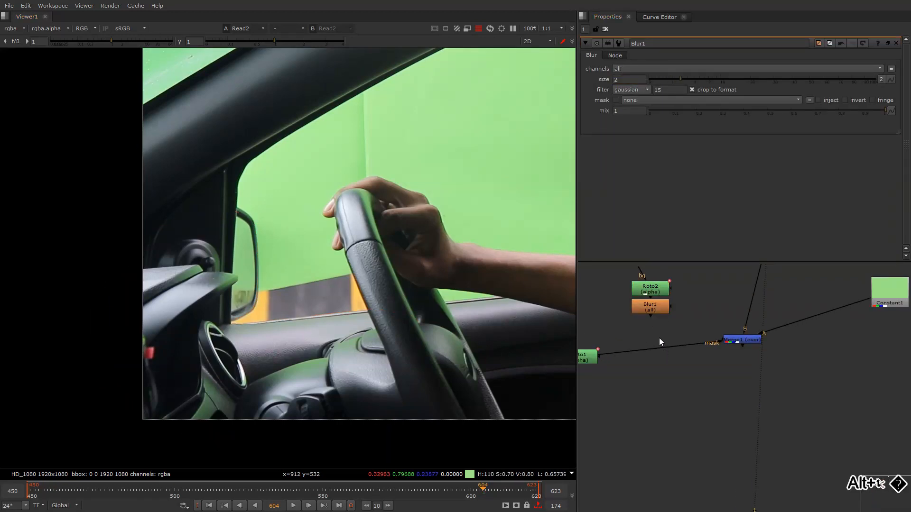
key("m")
left_click(646, 322)
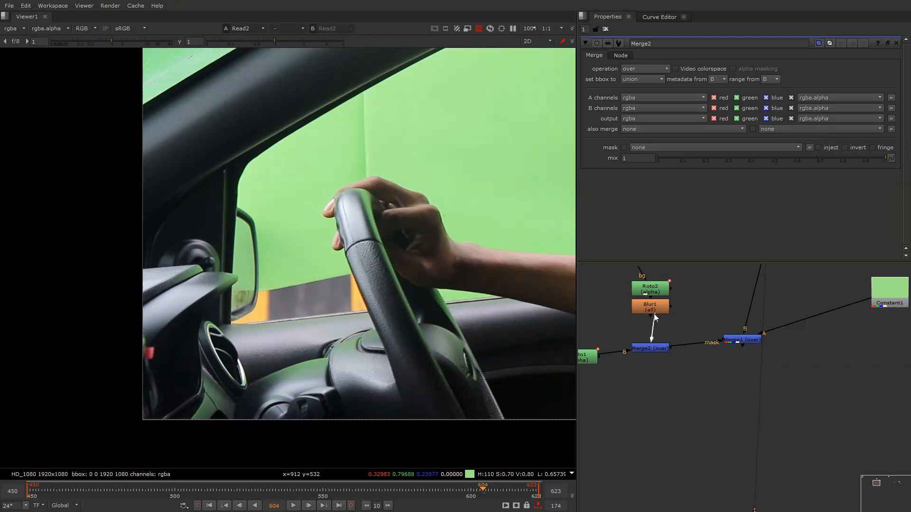
left_click(641, 68)
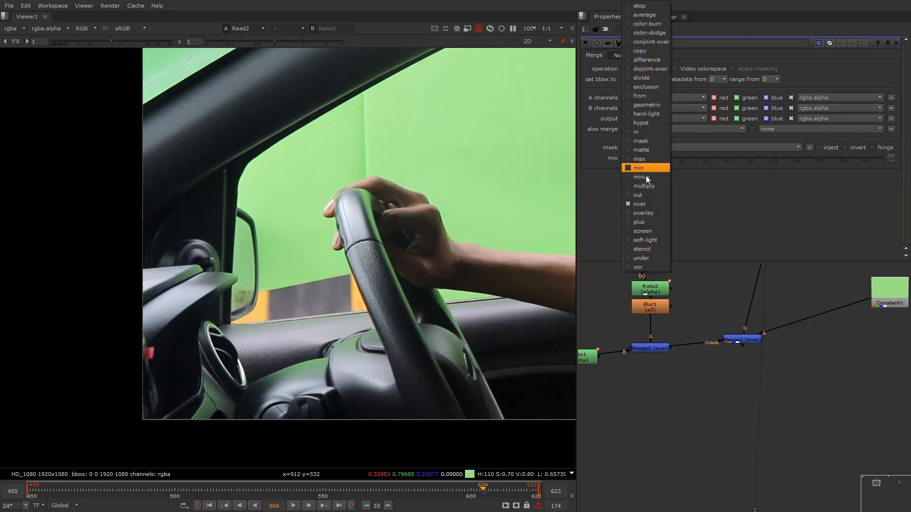
left_click(641, 249)
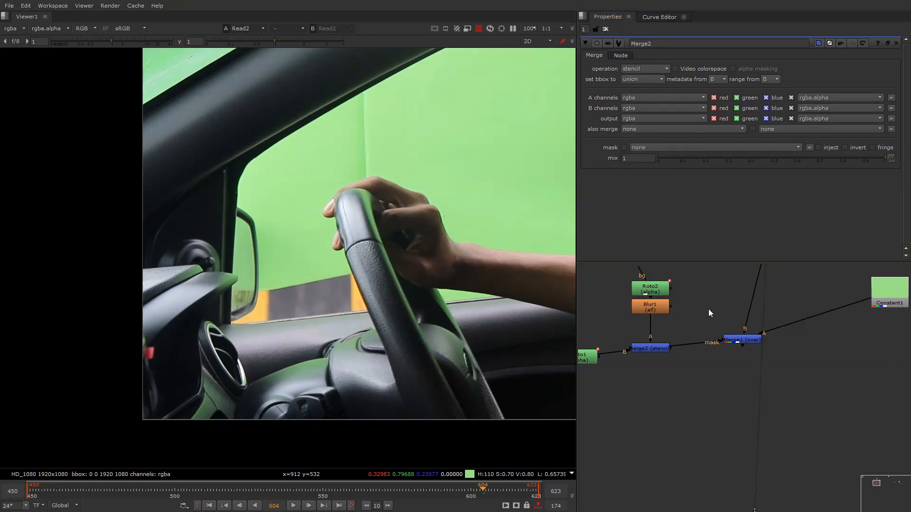
View Merge1, disable and re-enable it to compare the green patch, and check the full frame in the blue channel
left_click(753, 340)
key("1")
left_click_drag(756, 341, 774, 353)
key("d")
key("d")
key("d")
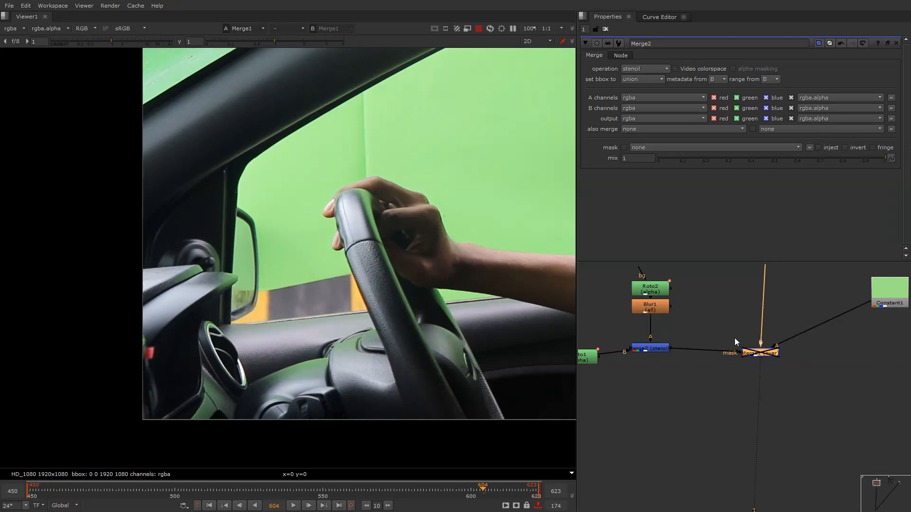
key("d")
key("d")
key("d")
key("f")
key("b")
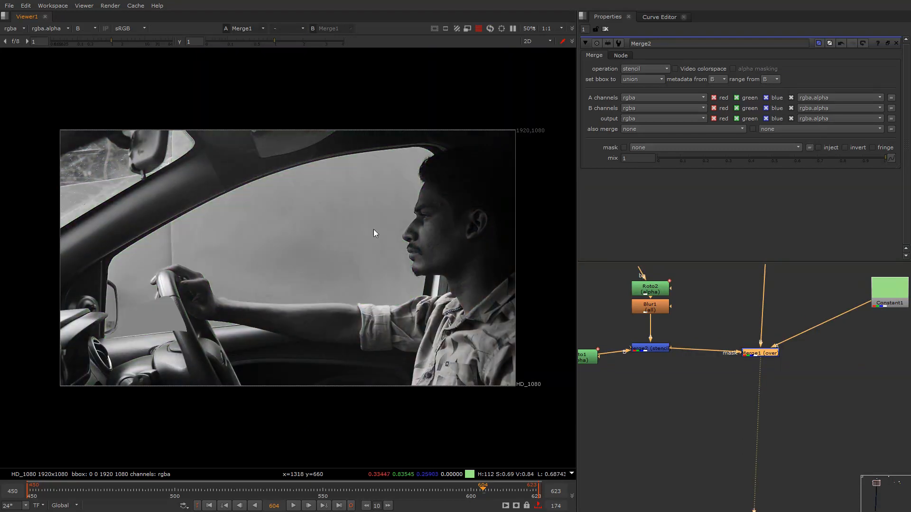
key("b")
Open Roto1 and lower the upper edge points of its Bezier toward the curb area beside the steering wheel
key("o")
middle_click_drag(171, 328, 349, 277)
scroll(677, 302, "down", 1)
left_click(610, 351)
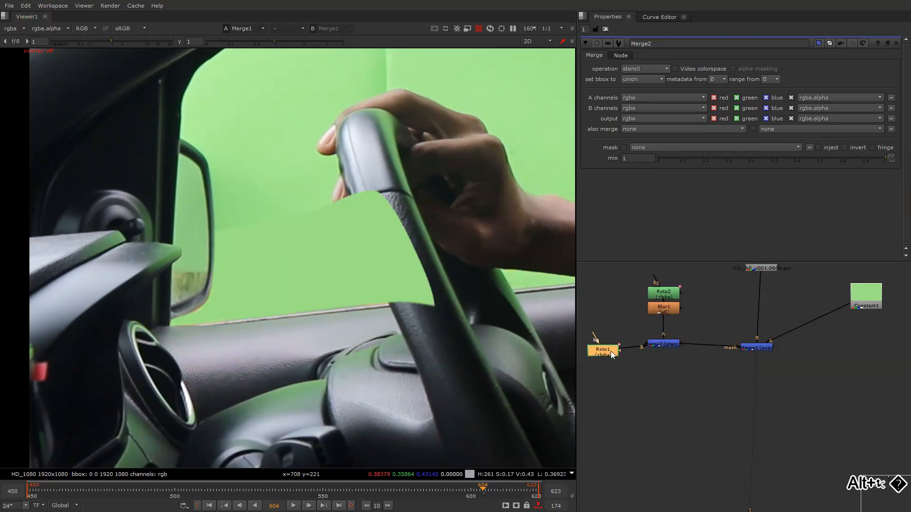
double_click(610, 351)
key("o")
left_click(378, 227)
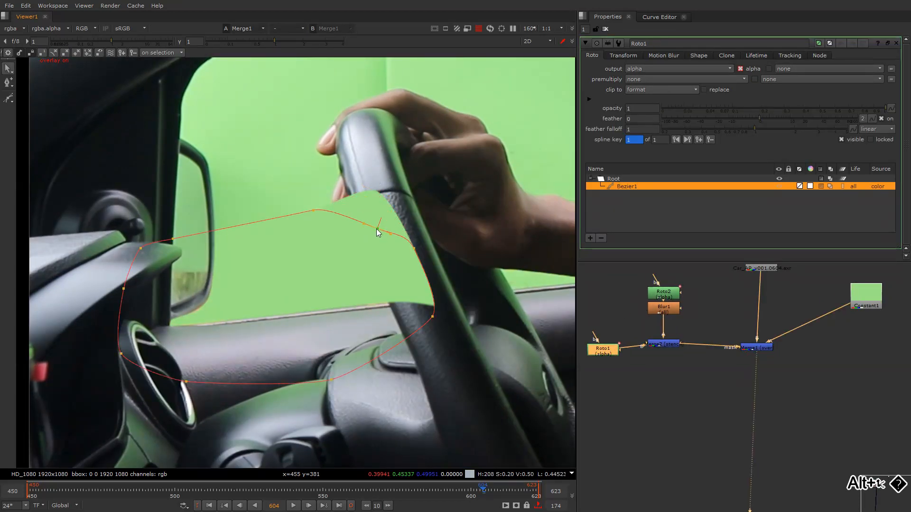
left_click_drag(377, 229, 377, 230)
left_click_drag(314, 210, 305, 237)
left_click(403, 180)
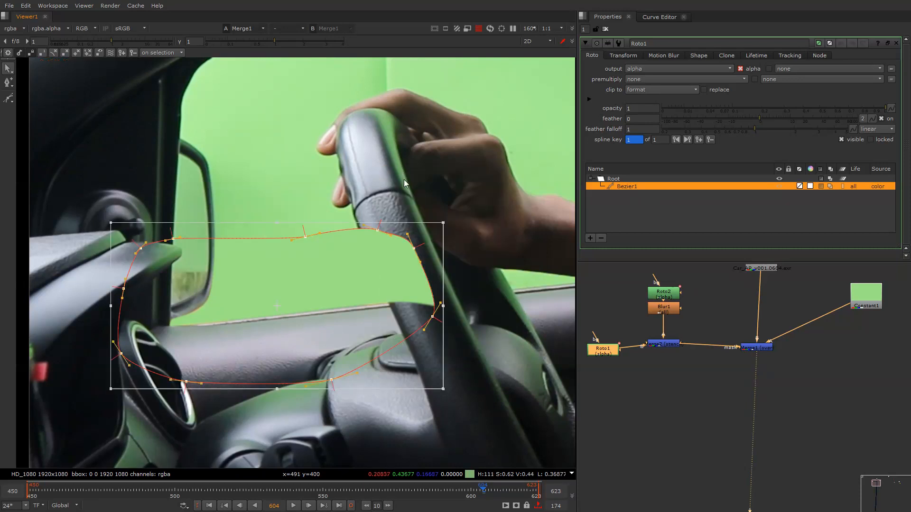
Inspect the adjusted patch around the steering wheel in the green channel and at full frame
right_click(402, 177)
left_click(406, 189)
key("f")
key("g")
key("g")
middle_click_drag(301, 297, 449, 224)
scroll(702, 314, "down", 4)
Move the car plate's Read node up, add a Keyer fed by it, and view the Keyer
left_click_drag(747, 315, 748, 285)
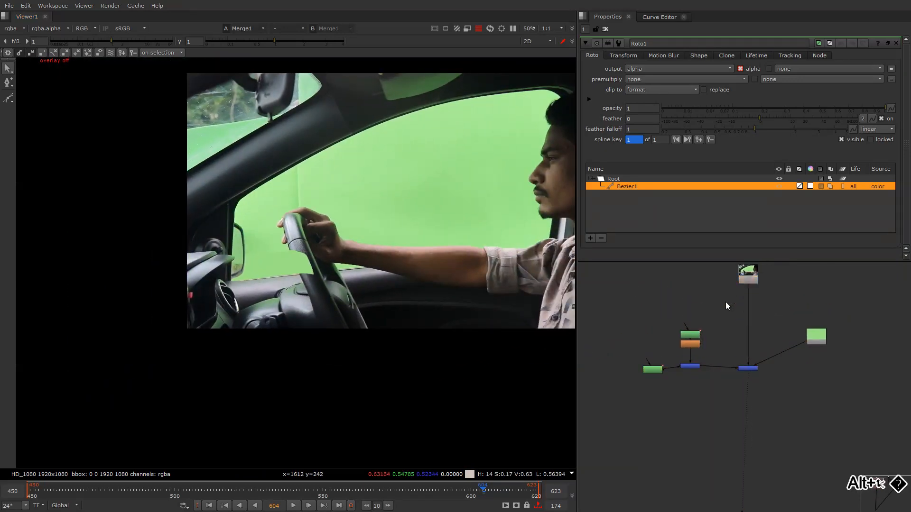
key("Tab")
type("keyer")
key("Return")
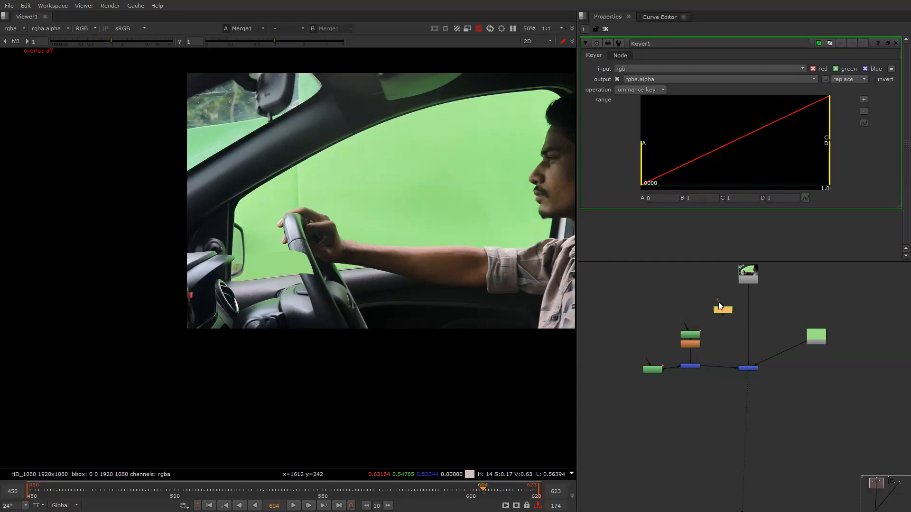
key("1")
Examine the steering wheel against the curb in the red and luminance channels
middle_click_drag(300, 260, 346, 272)
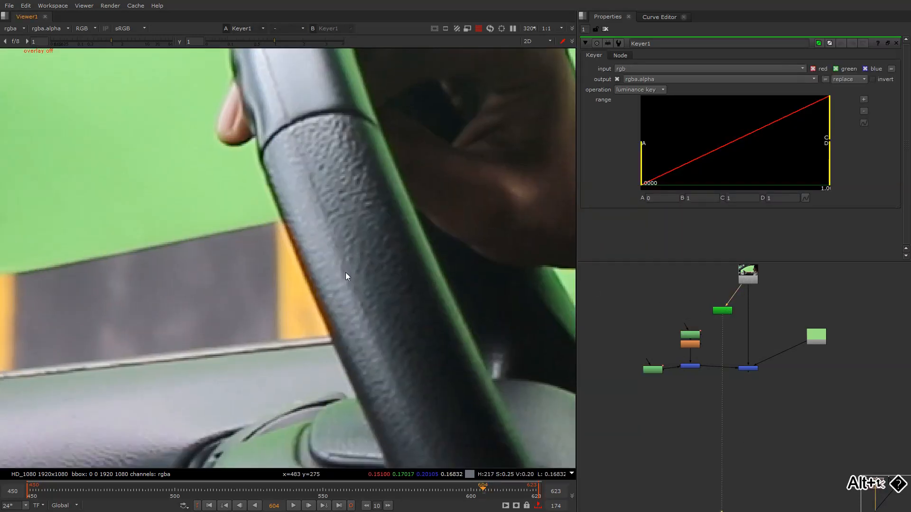
key("r")
key("r")
scroll(345, 265, "down", 3)
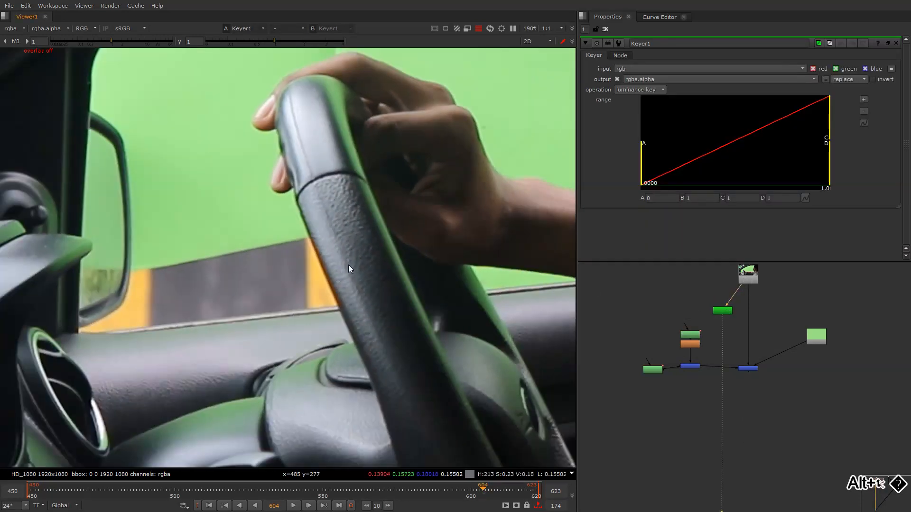
scroll(348, 264, "down", 1)
key("y")
key("y")
key("y")
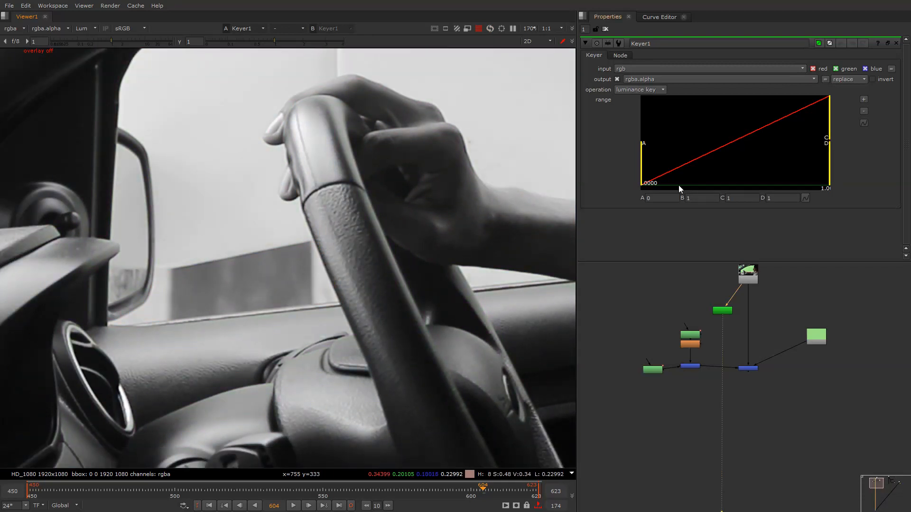
Invert the Keyer's luminance matte and tighten its range, with B at about 0.54 and A raised close to it
key("a")
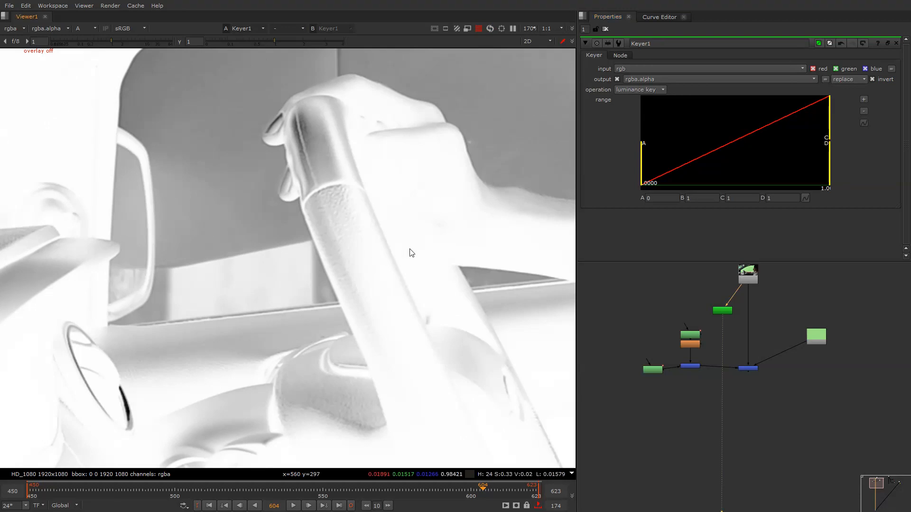
left_click(809, 136)
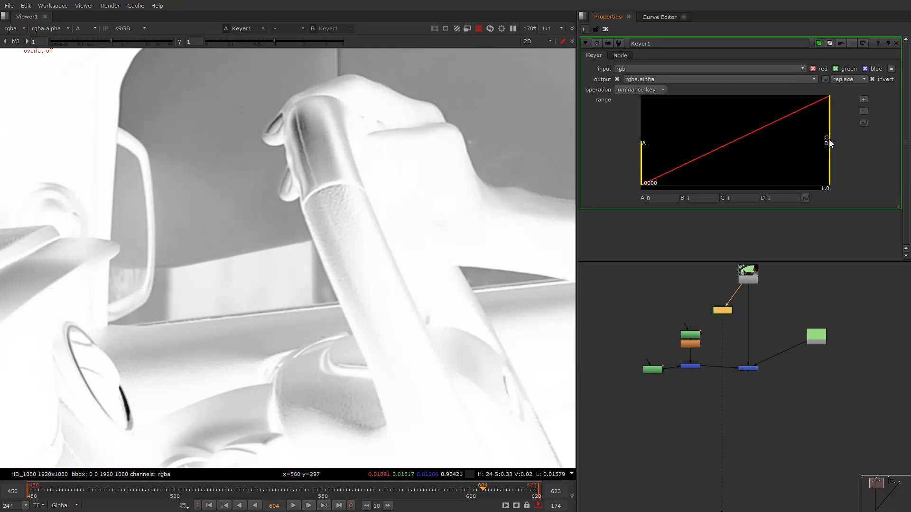
left_click_drag(806, 136, 818, 140)
left_click_drag(786, 169, 640, 164)
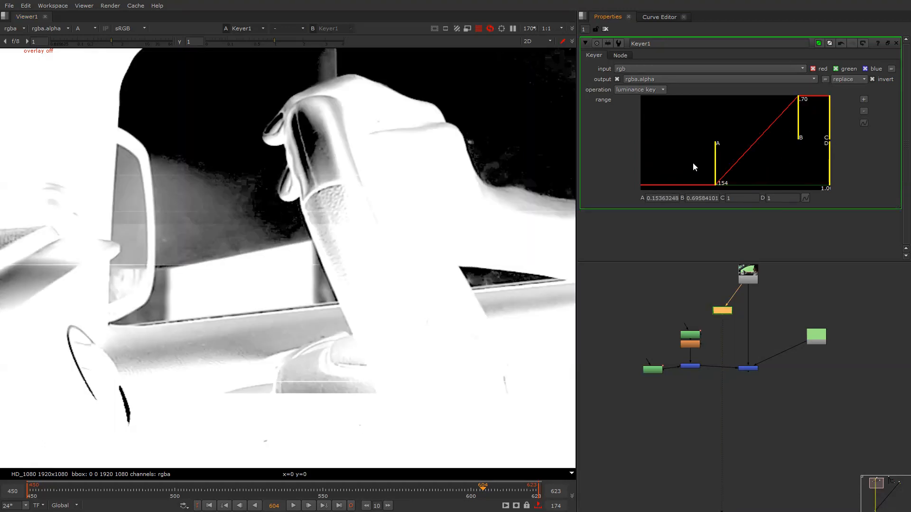
left_click_drag(798, 140, 776, 137)
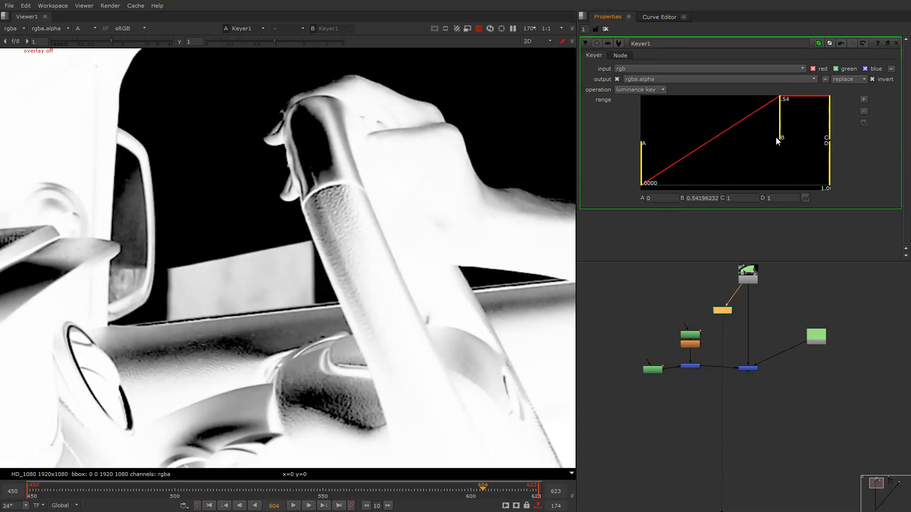
left_click_drag(641, 171, 773, 184)
Try a Blur after the Keyer, comparing size 2 with size 0, and delete the node
middle_click_drag(713, 324, 733, 308, "alt")
key("b")
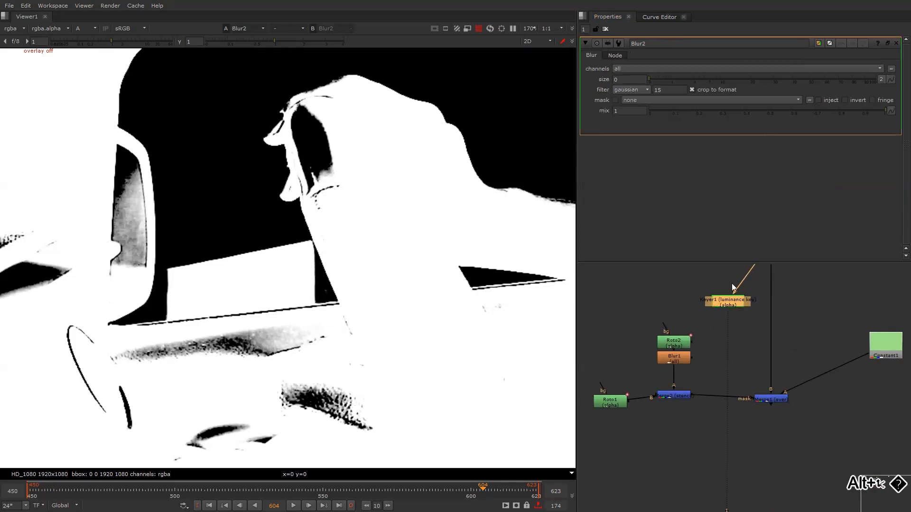
left_click(629, 79)
type("0")
key("Return")
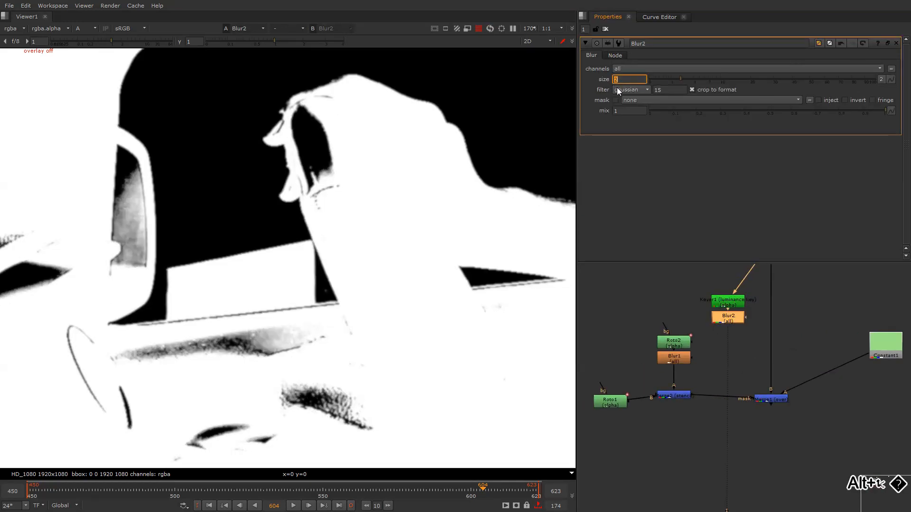
left_click(707, 318)
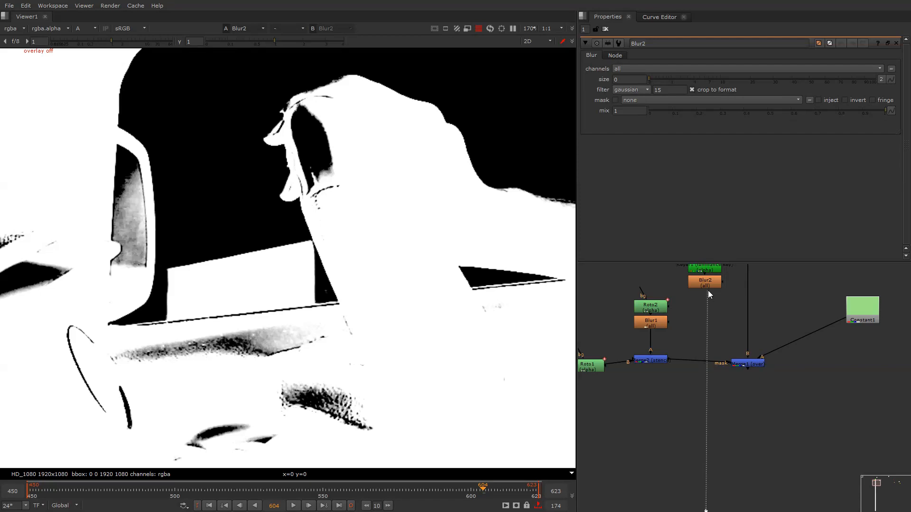
left_click_drag(707, 287, 714, 339)
key("Delete")
middle_click_drag(707, 293, 715, 320)
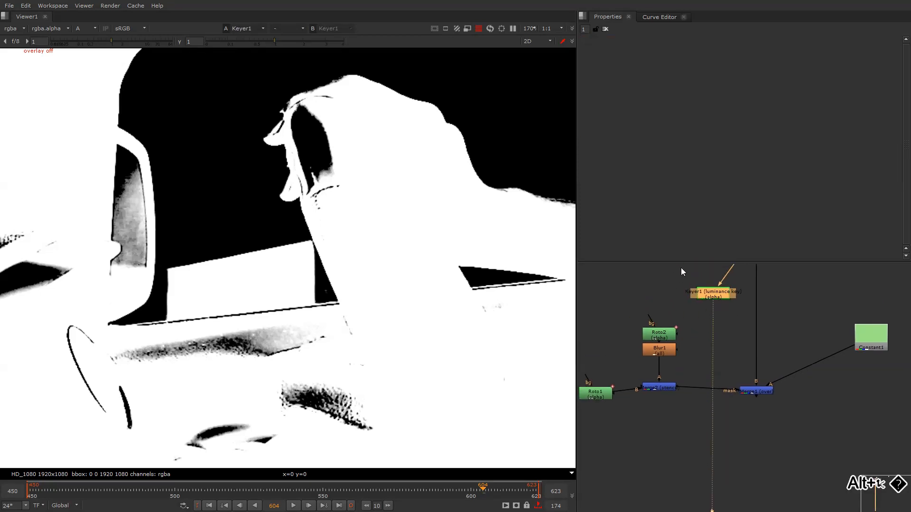
Move the car plate's Read node farther up to make room above Merge1
middle_click_drag(679, 268, 611, 278, "alt")
left_click_drag(607, 280, 635, 315)
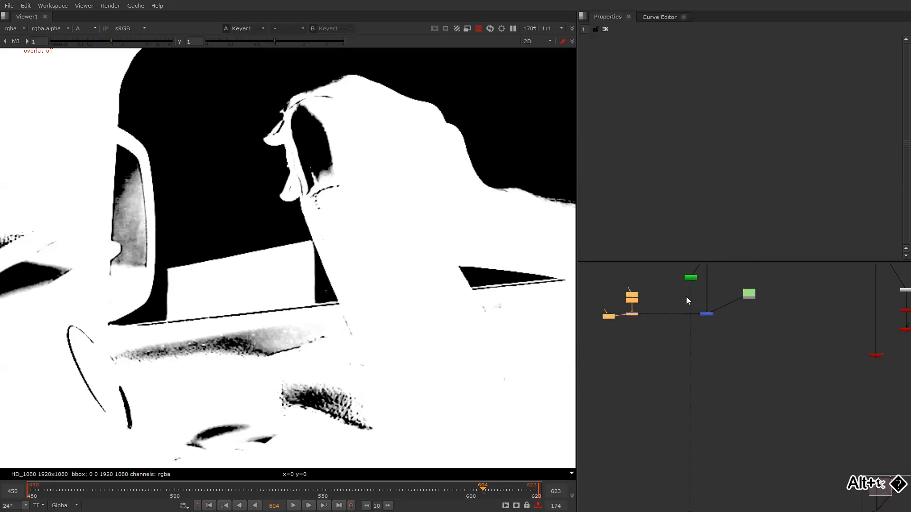
middle_click_drag(679, 290, 701, 327)
left_click(707, 299)
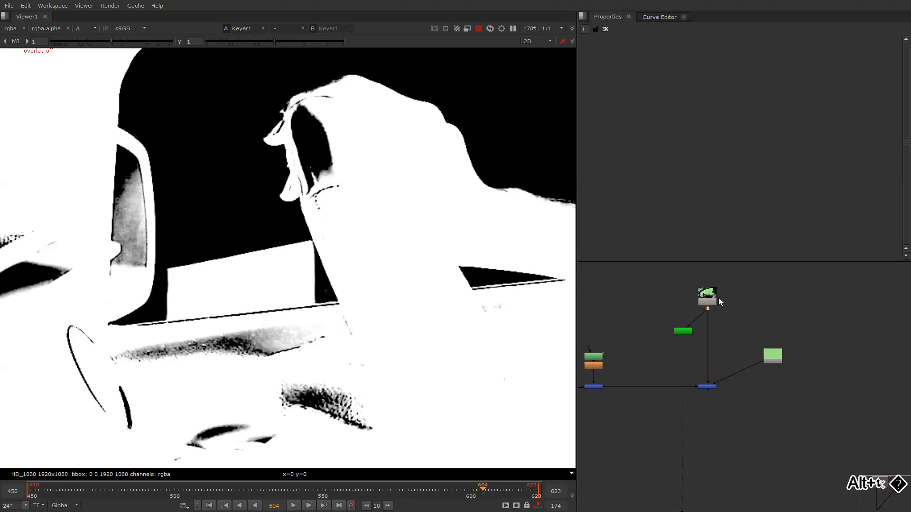
left_click_drag(710, 302, 710, 279)
middle_click_drag(709, 285, 708, 381)
left_click_drag(707, 374, 707, 303)
Shift the Keyer away from the main pipe and route its input through two Dots at a right angle
middle_click_drag(691, 339, 679, 377, "alt")
middle_click_drag(685, 385, 696, 340)
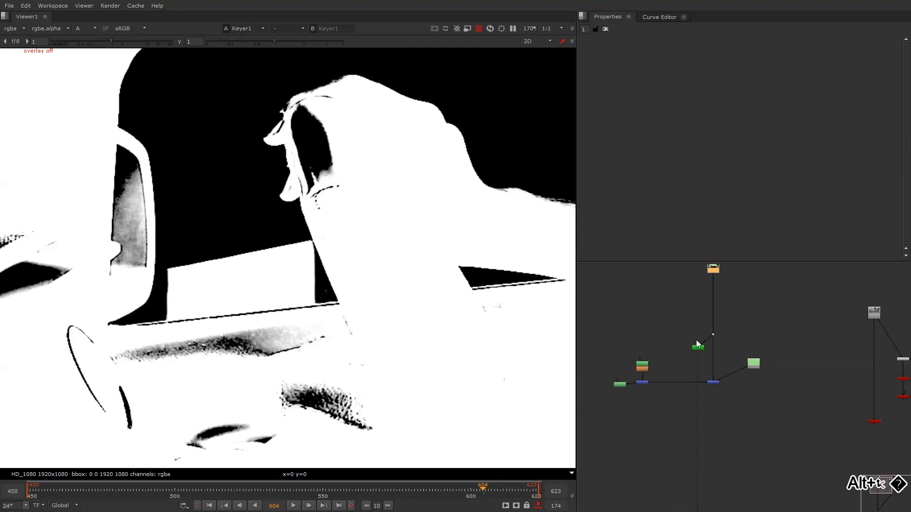
scroll(690, 348, "up", 3)
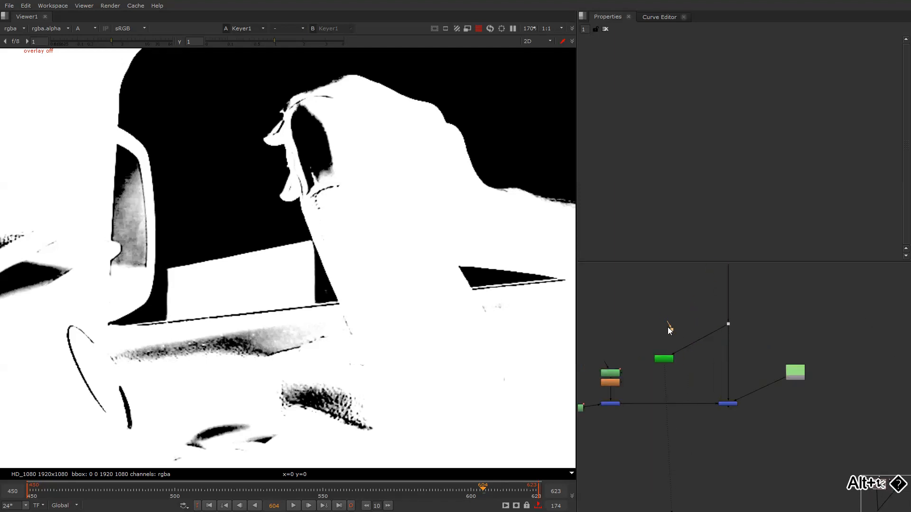
left_click_drag(678, 335, 662, 323, "ctrl")
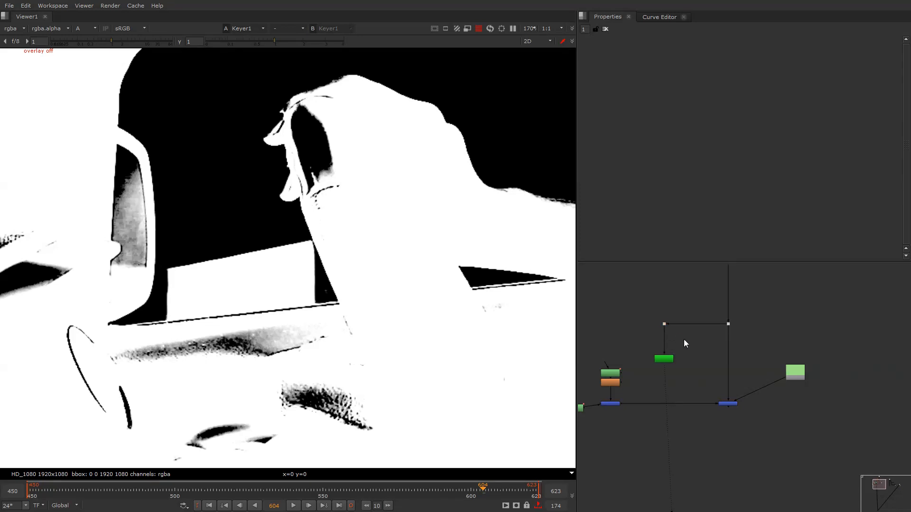
Select the Roto, Blur and stencil Merge nodes and move them farther away from Merge1
scroll(684, 347, "up", 3)
middle_click_drag(684, 346, 612, 378, "alt")
middle_click_drag(612, 378, 660, 339)
left_click(641, 328)
left_click(684, 338, "ctrl")
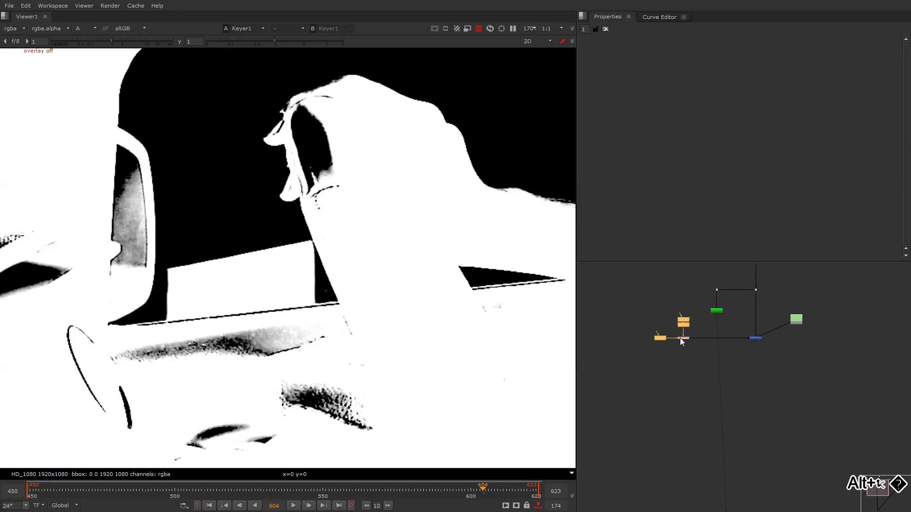
left_click_drag(679, 338, 650, 338, "ctrl")
middle_click_drag(696, 337, 629, 339)
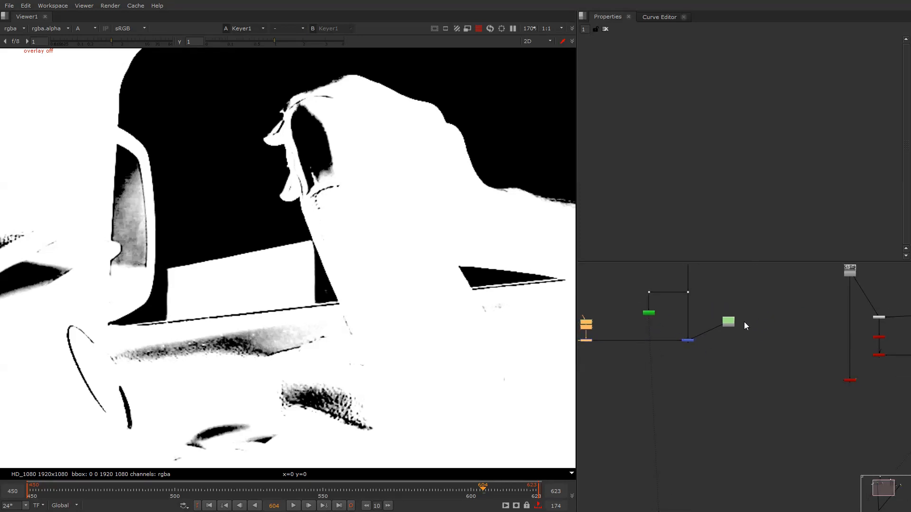
Align the green Constant with Merge1 and move the whole patch row down to leave space below the Keyer
left_click_drag(731, 321, 735, 340)
left_click_drag(767, 313, 679, 365)
middle_click_drag(644, 362, 706, 349)
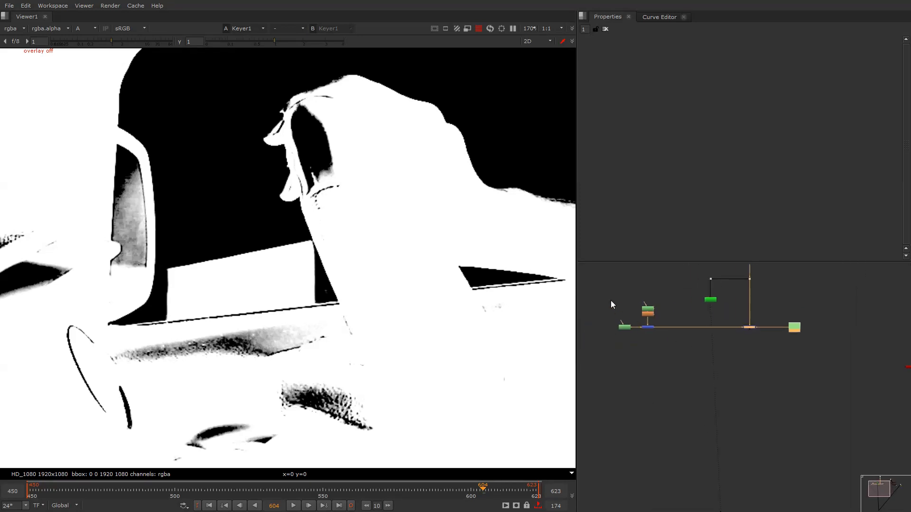
left_click_drag(608, 300, 652, 377, "shift")
left_click(679, 345)
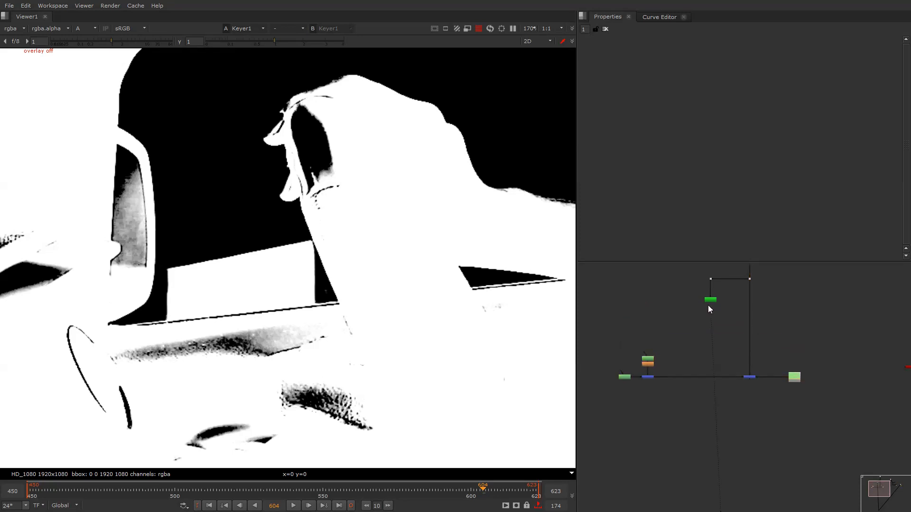
left_click(718, 299)
middle_click_drag(707, 304, 689, 305, "alt")
left_click(711, 322)
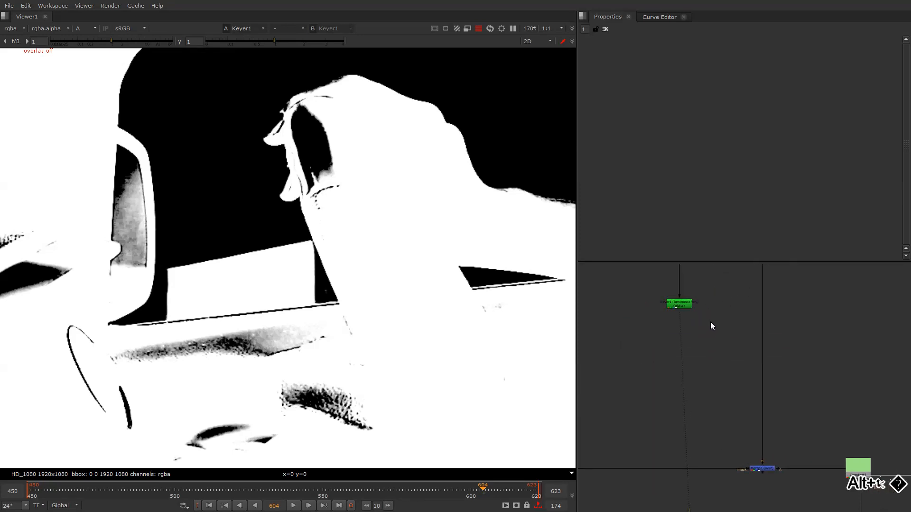
Add a Roto node beside the Keyer and draw a closed Bezier over the steering-wheel rim next to the patched window area
key("o")
middle_click_drag(313, 206, 319, 206, "alt")
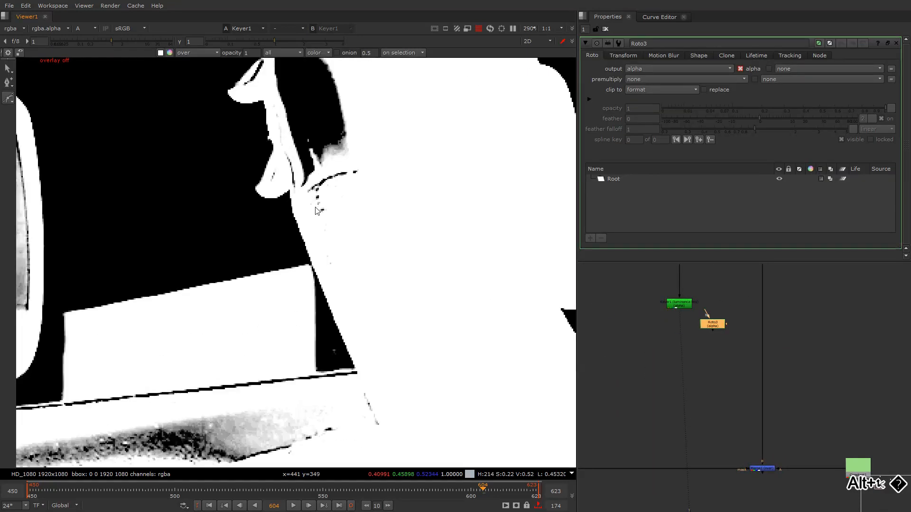
left_click_drag(312, 209, 336, 201)
left_click(343, 201)
left_click(388, 221)
left_click(403, 347)
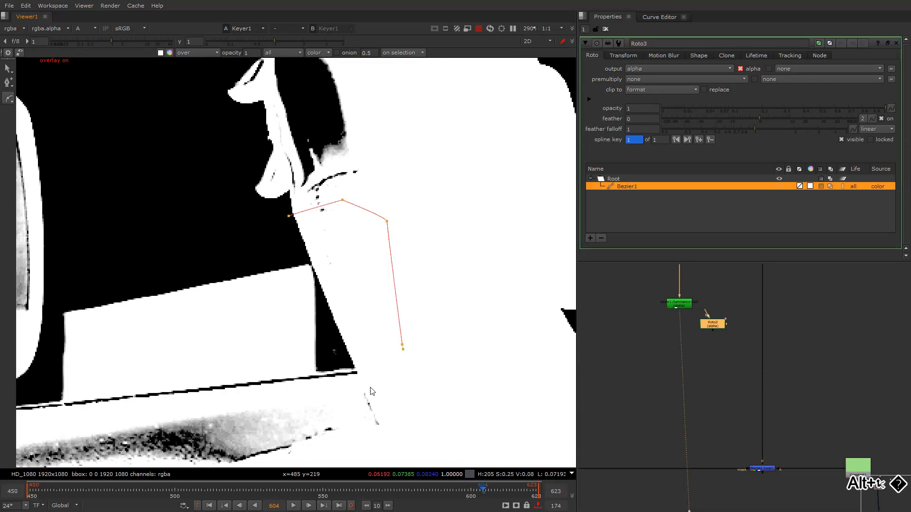
left_click(366, 387)
left_click(347, 362)
left_click(314, 270)
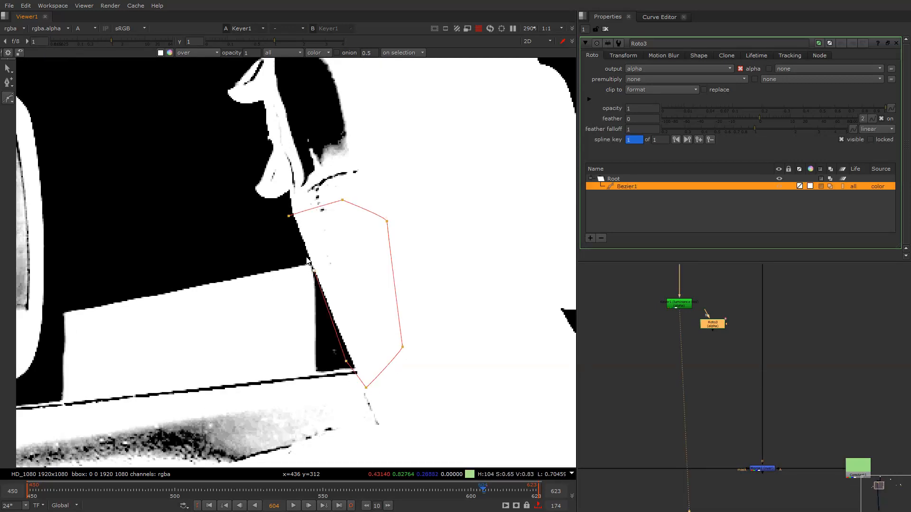
left_click(301, 248)
left_click(289, 229)
left_click(289, 216)
Extend the Bezier's outer and lower points to cover a larger section of the steering-wheel rim
left_click_drag(387, 221, 427, 185)
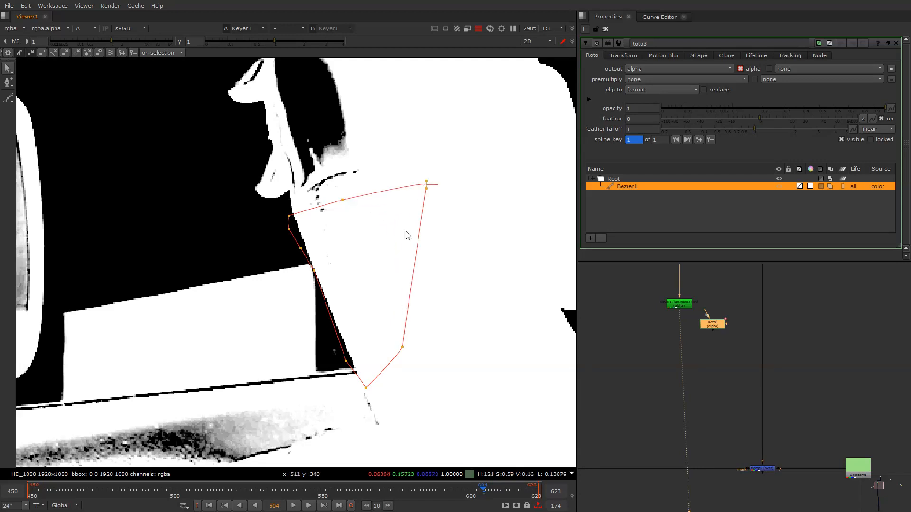
left_click_drag(403, 347, 456, 435)
left_click_drag(365, 388, 389, 447)
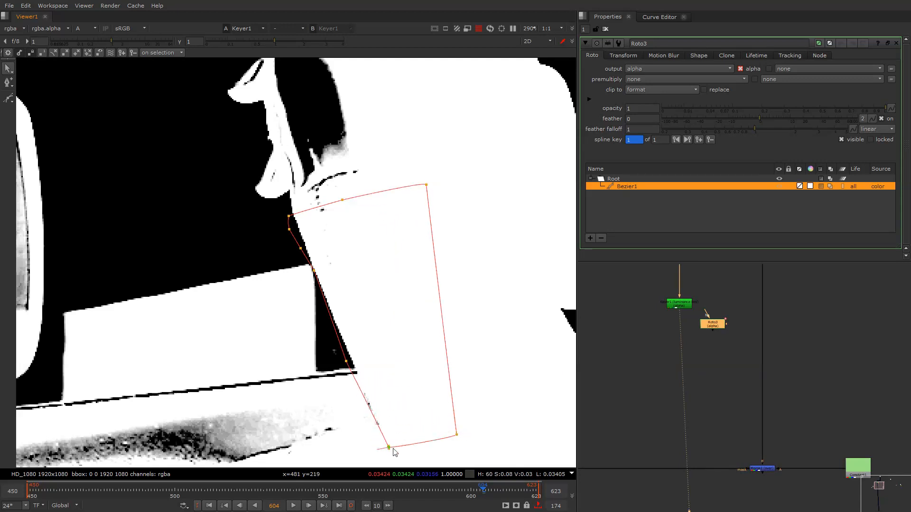
Merge the new Roto with the Keyer and set the Merge operation to mask
scroll(696, 329, "up", 2)
key("m")
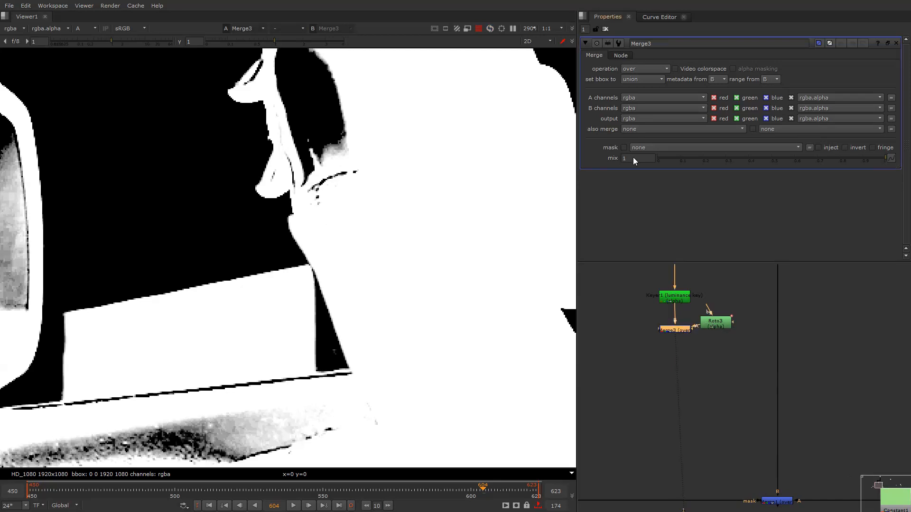
left_click(644, 69)
left_click(641, 140)
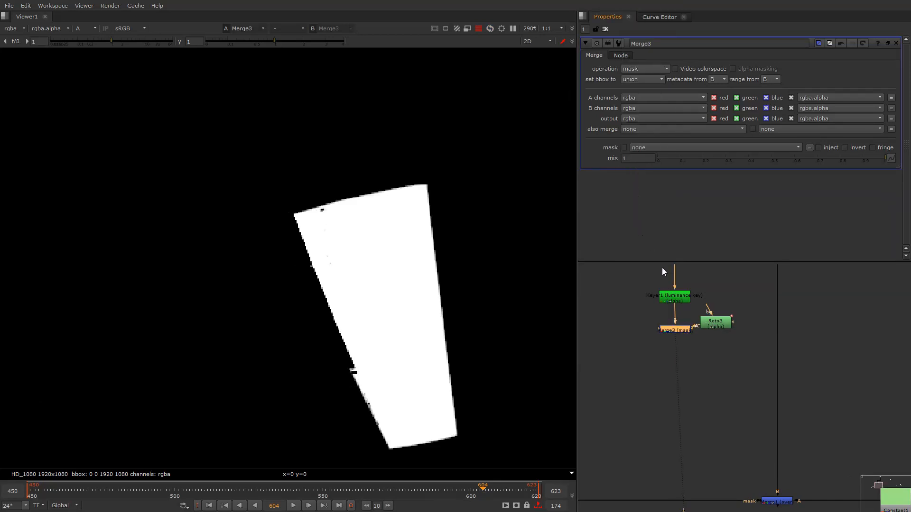
Insert a Merge before Merge1's mask input, connect the masked steering-wheel key to it, and set its operation to stencil
middle_click_drag(690, 326, 698, 396, "alt")
left_click(698, 393)
key("m")
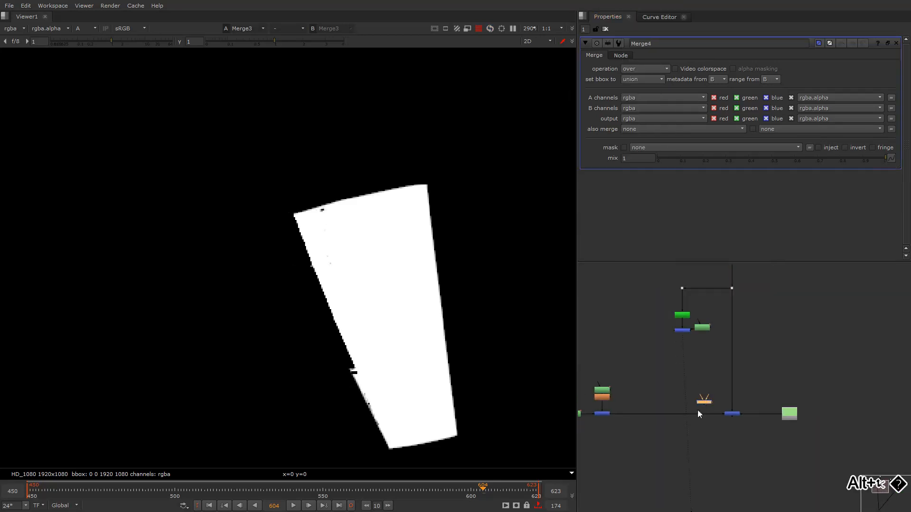
left_click_drag(707, 405, 693, 411)
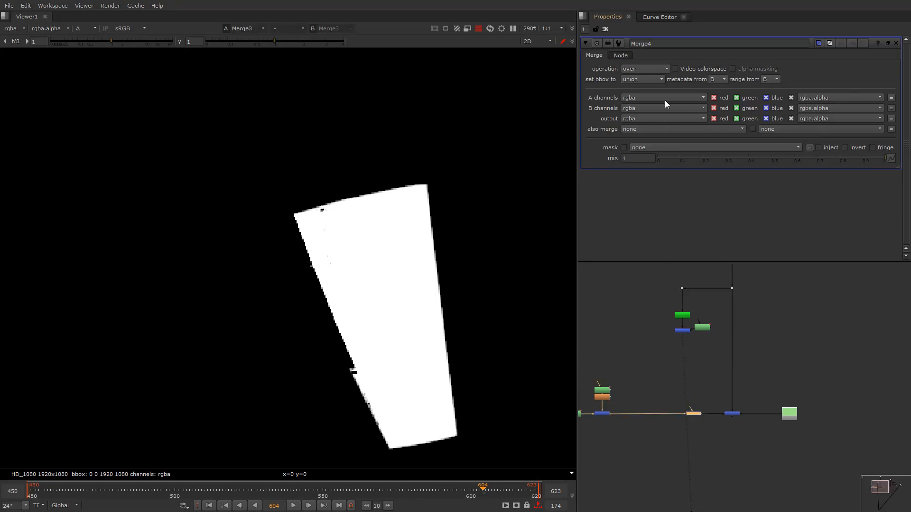
middle_click_drag(683, 382, 694, 419, "alt")
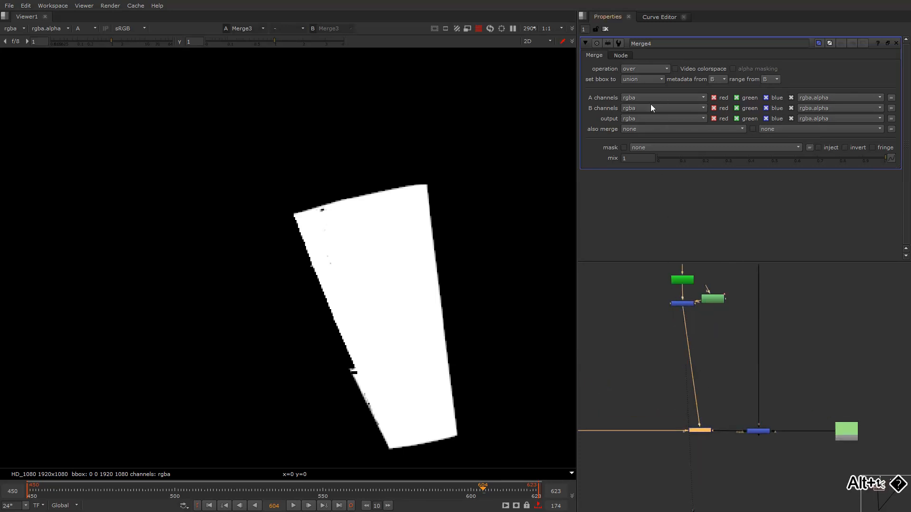
left_click(645, 69)
left_click(647, 252)
View Merge1 in RGB and compare the steering-wheel edge with the new stencil Merge disabled and enabled
middle_click_drag(712, 385, 669, 341)
left_click(716, 355)
key("1")
left_click(700, 363)
key("a")
left_click_drag(651, 336, 684, 359)
key("d")
key("d")
scroll(449, 276, "down", 3)
key("d")
key("d")
key("q")
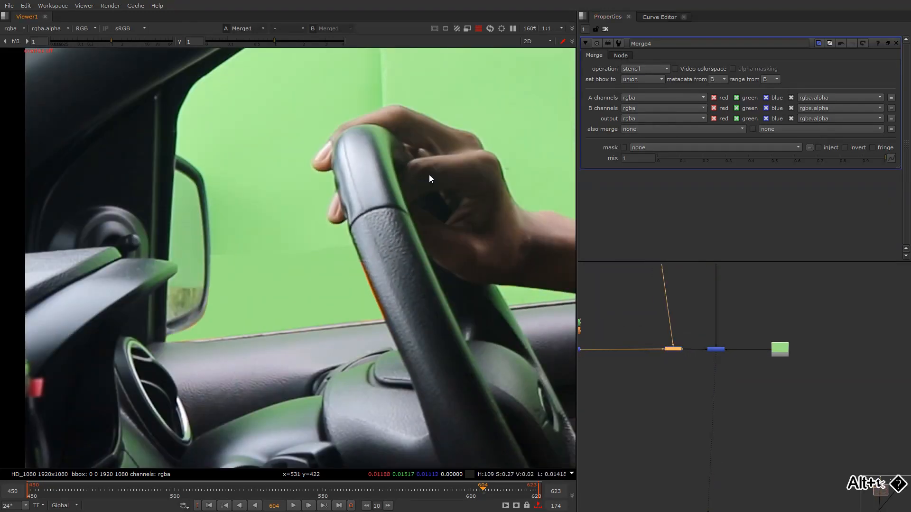
key("f")
key("d")
key("d")
left_click_drag(368, 277, 436, 267, "alt")
left_click_drag(332, 326, 378, 321, "alt")
Align the stencil Merge in the patch row directly under the steering-wheel matte branch
left_click_drag(747, 336, 707, 369)
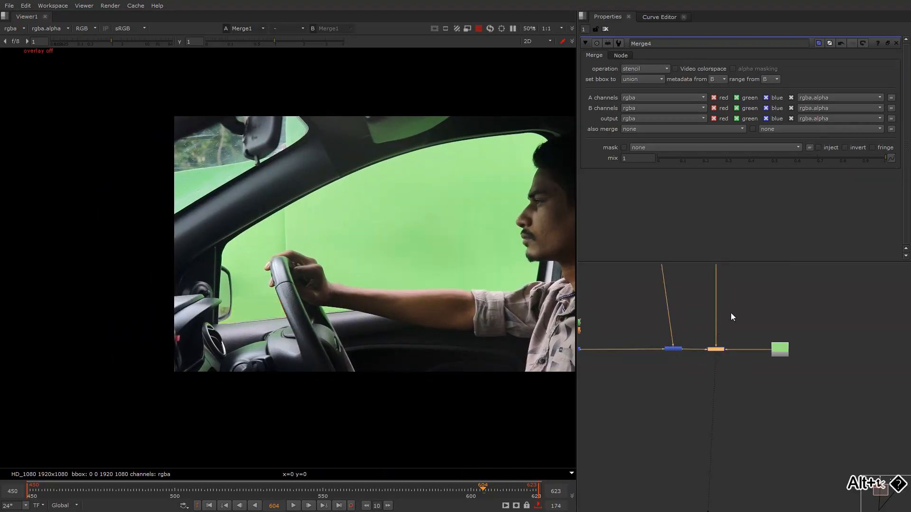
scroll(730, 312, "down", 3)
left_click_drag(731, 312, 738, 390, "alt")
left_click_drag(730, 384, 724, 384)
left_click_drag(631, 345, 734, 394, "alt")
left_click_drag(736, 315, 708, 294, "alt")
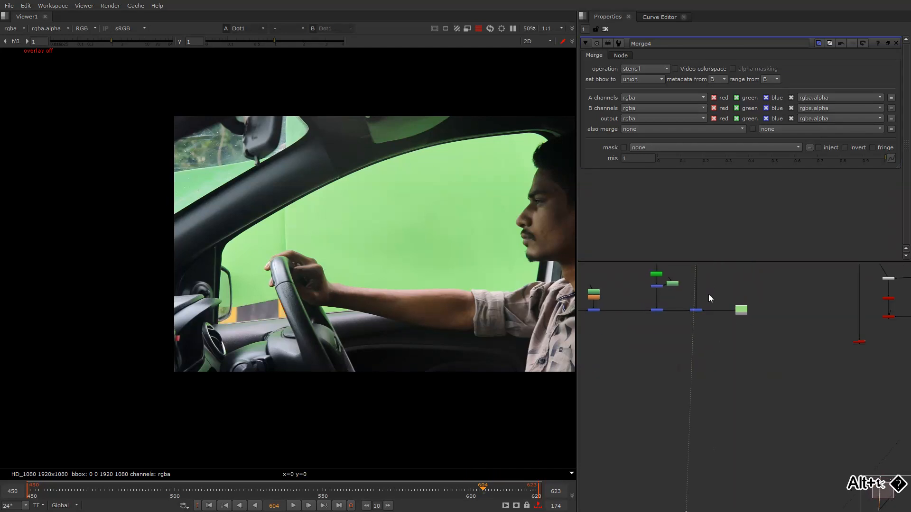
Add a second Constant below the first and sample its color from the green screen area beside the rear-view mirror
key("Tab")
type("d")
left_click(704, 358)
left_click_drag(720, 351, 748, 353)
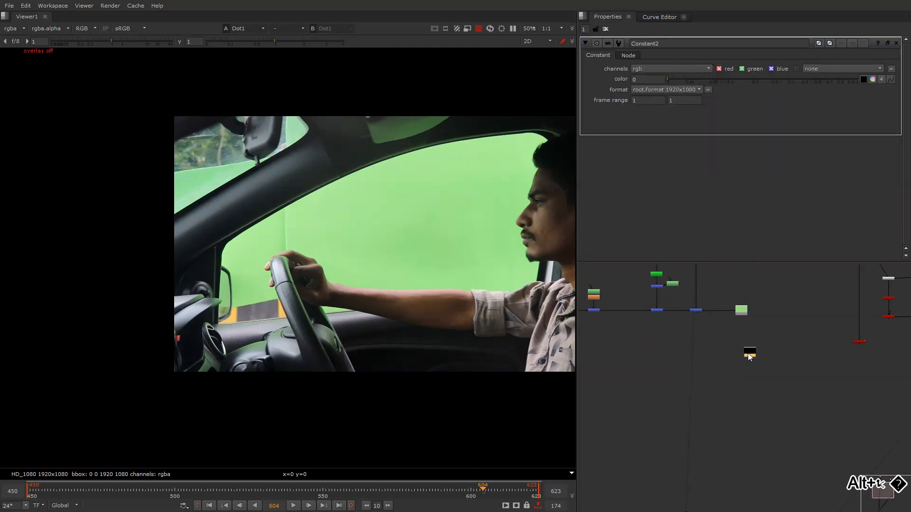
left_click(863, 82)
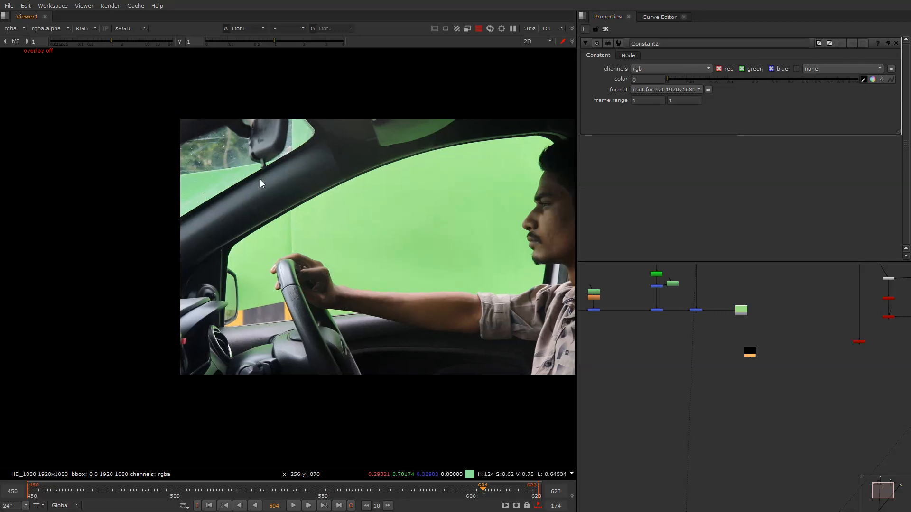
middle_click_drag(260, 179, 360, 175, "alt")
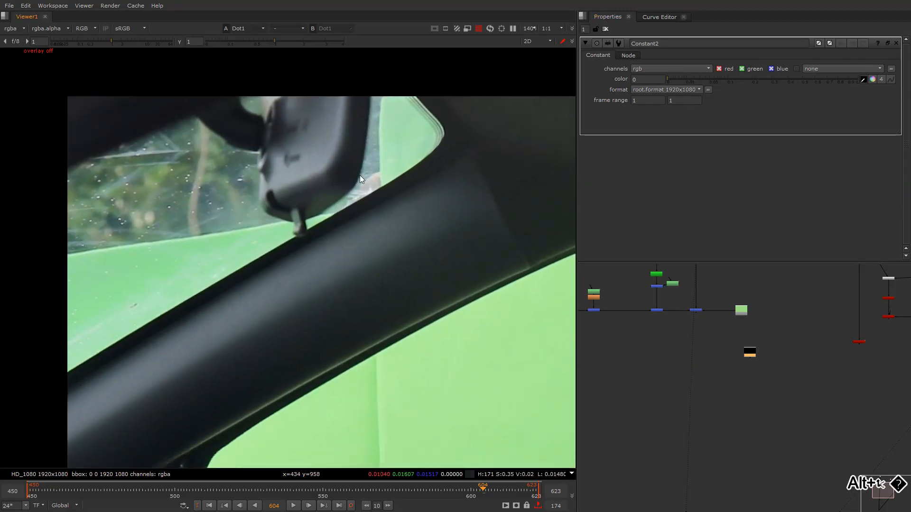
left_click(401, 139, "ctrl")
scroll(729, 339, "up", 3)
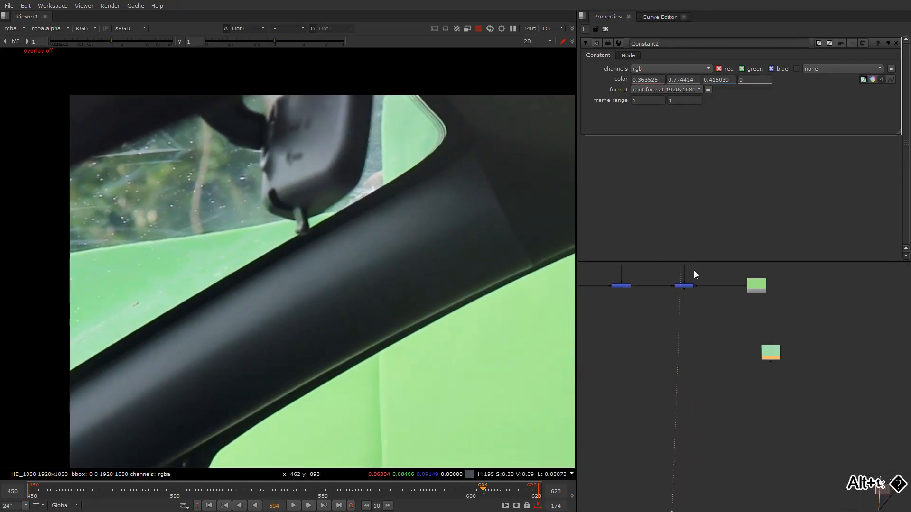
Add a Merge node below Merge1 in line with the second green Constant
left_click_drag(693, 273, 676, 299)
left_click(690, 320)
scroll(690, 332, "down", 5)
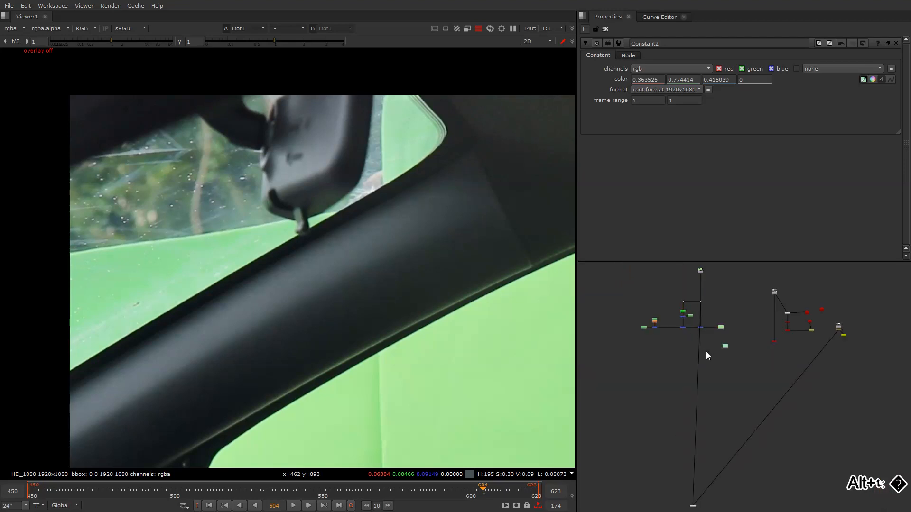
scroll(741, 341, "up", 3)
key("m")
scroll(731, 336, "up", 3)
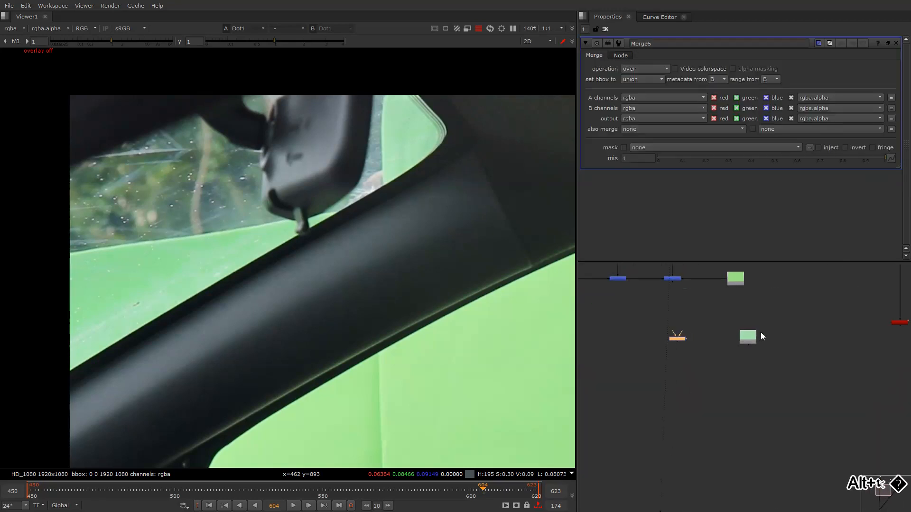
Set the second Constant's alpha to 1 and its channels to rgba
double_click(751, 340)
left_click(755, 82)
type("1")
key("Return")
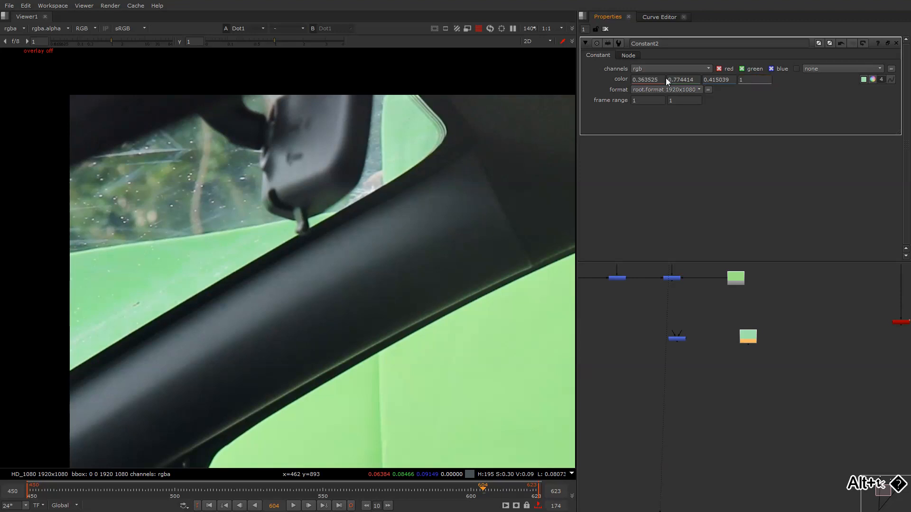
left_click(659, 69)
left_click(656, 96)
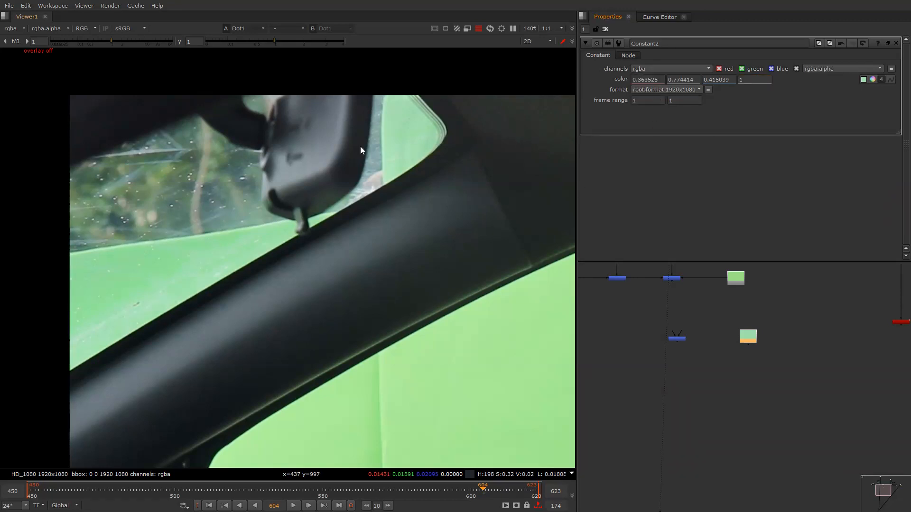
Connect the new Merge's B input to Merge1 and its A input to the second Constant, view it, and save the script
middle_click_drag(682, 339, 707, 332, "alt")
mouse_move(680, 325)
left_mouse_down()
mouse_move(671, 263)
mouse_move(673, 320)
left_mouse_up()
middle_click_drag(673, 320, 647, 233)
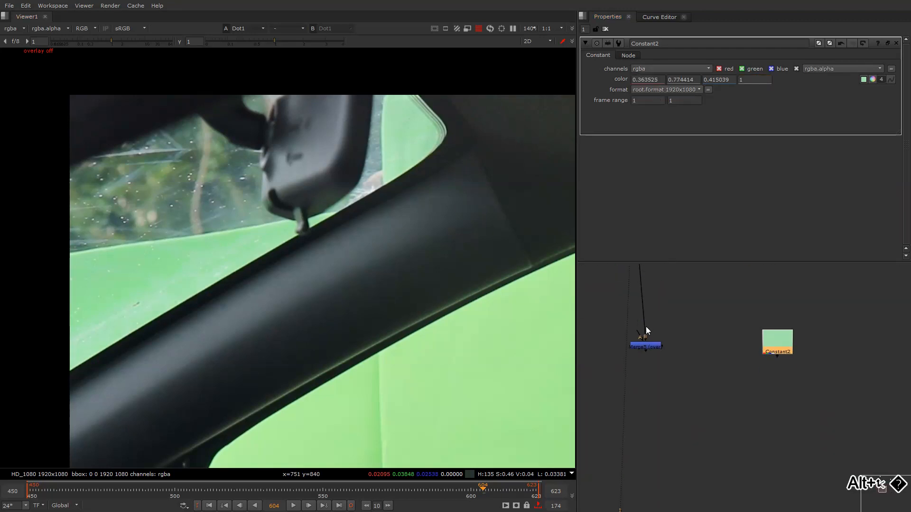
left_click_drag(641, 334, 771, 342)
scroll(664, 350, "down", 2)
left_click(653, 351)
key("1")
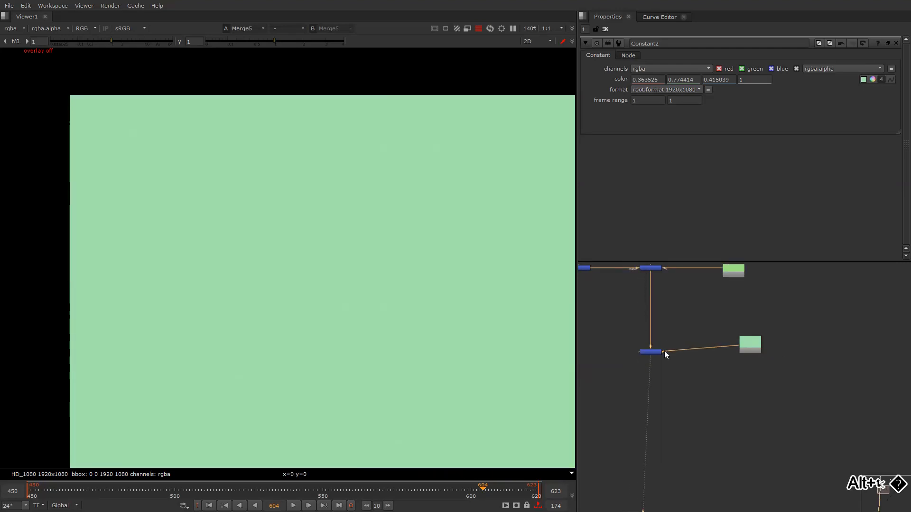
left_click_drag(647, 312, 696, 302, "alt")
key("ctrl+s")
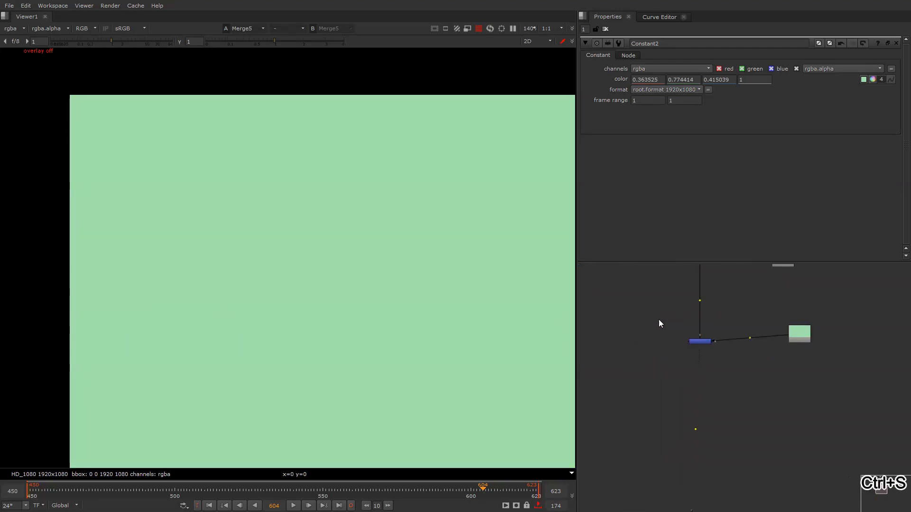
scroll(664, 334, "down", 4)
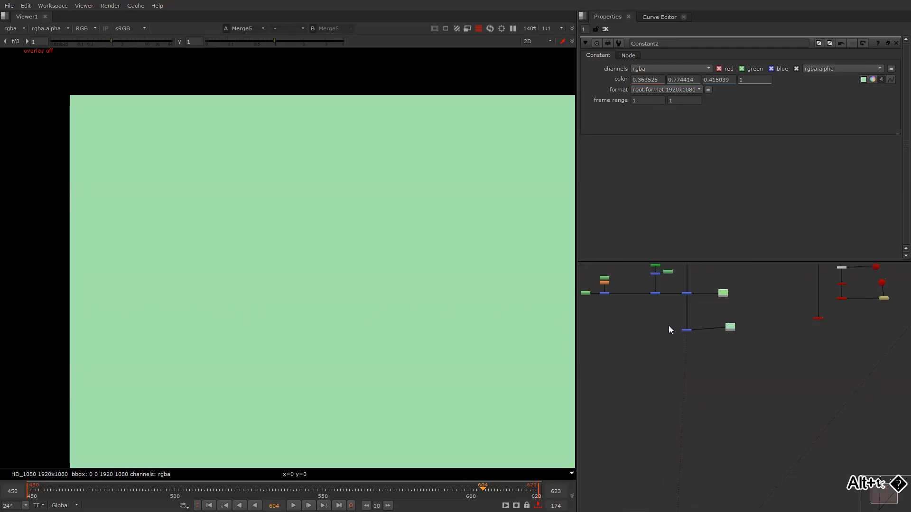
Add a Roto node beside the lower Merge, leaving a gap between them, and view Merge1 for drawing
scroll(632, 329, "up", 2)
key("o")
left_click_drag(693, 274, 720, 301)
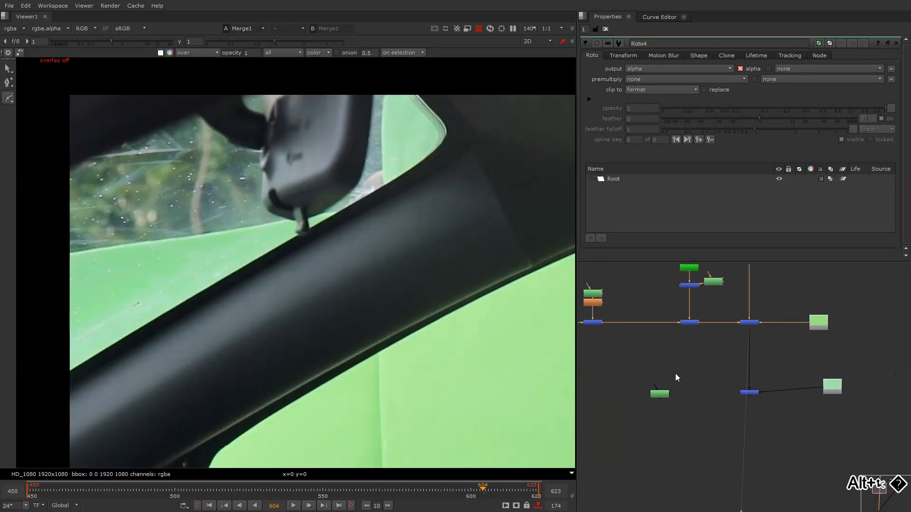
scroll(663, 382, "up", 1)
left_click_drag(658, 396, 643, 392)
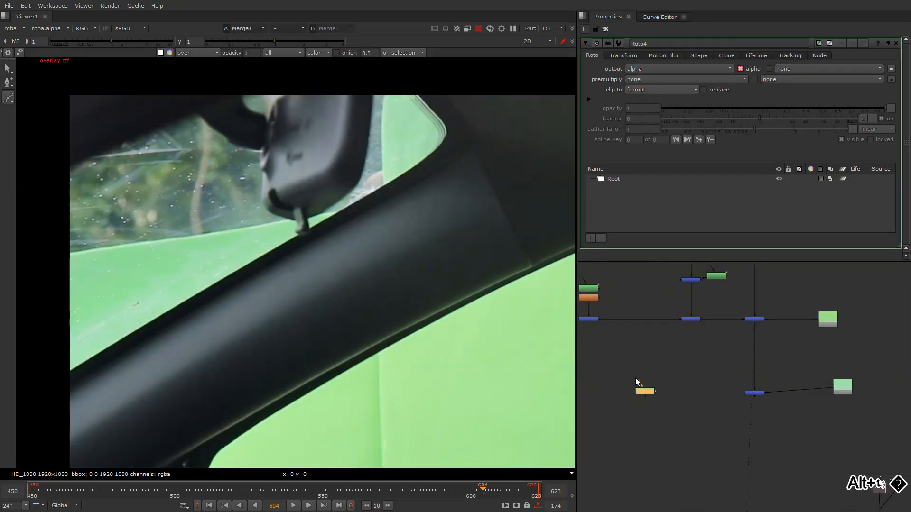
scroll(512, 332, "down", 2)
left_click_drag(443, 291, 449, 300, "alt")
Draw a loose closed Bezier around the windshield area and rear-view mirror, extending beyond the frame's edges
key("o")
left_click(224, 178)
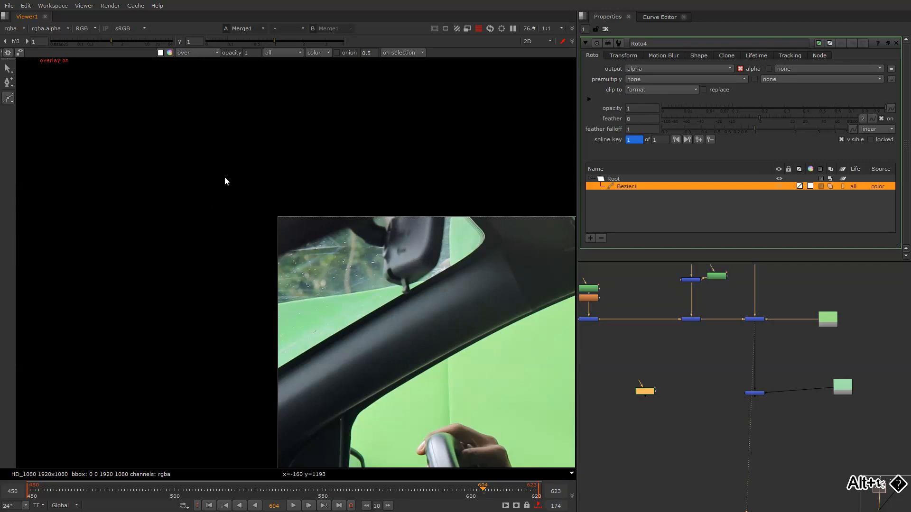
key("ctrl+z")
left_click(308, 215)
left_click(378, 190)
left_click(425, 191)
left_click(453, 194)
left_click(469, 236)
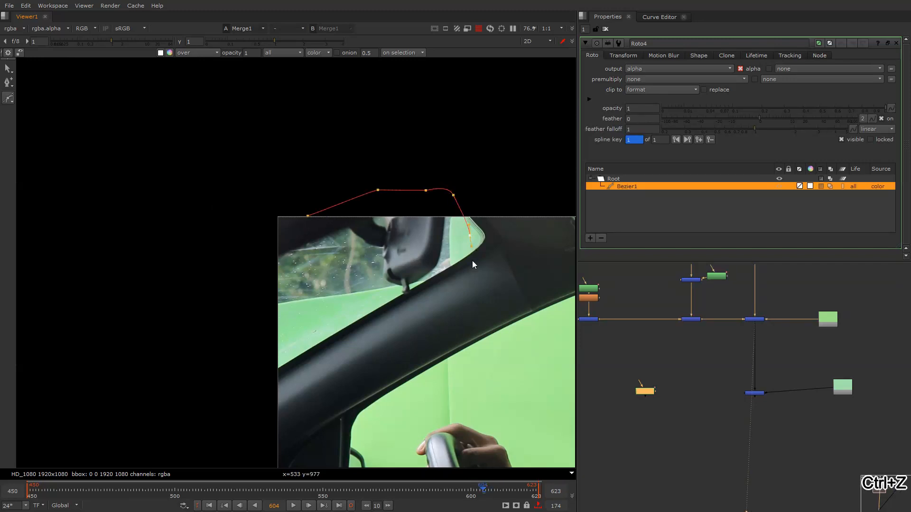
left_click(471, 288)
left_click(426, 308)
left_click(247, 327)
left_click(246, 281)
left_click(279, 234)
left_click(308, 217)
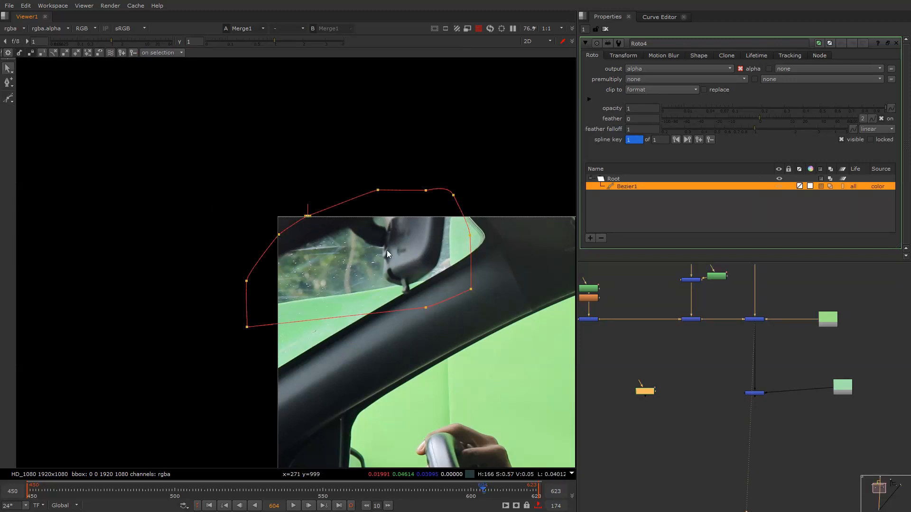
Add another Roto node between the windshield Roto and the lower Merge for the rear-view mirror
scroll(662, 357, "up", 2)
left_click_drag(662, 357, 647, 313, "alt")
left_click(675, 327)
key("o")
scroll(460, 232, "up", 5)
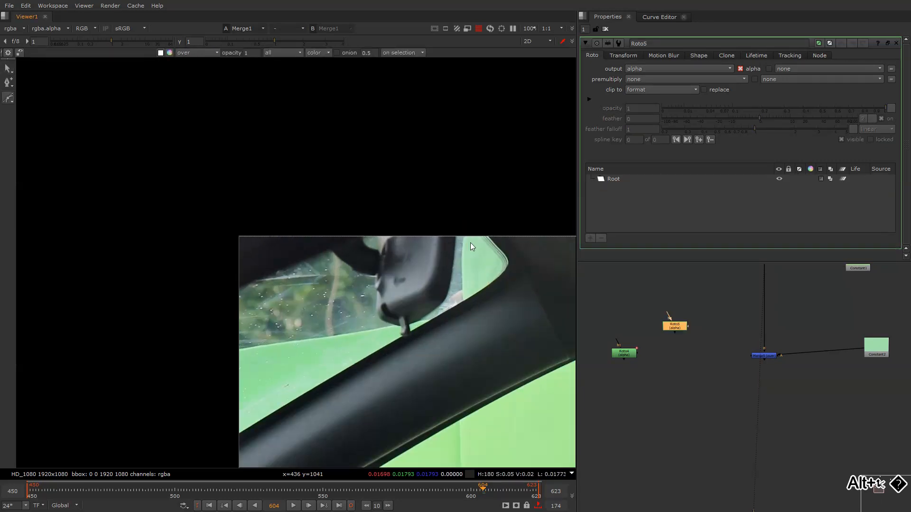
scroll(464, 252, "up", 2)
Start a Bezier just above the frame and trace the rear-view mirror's pillar-side edge down and around its underside
left_click(451, 263)
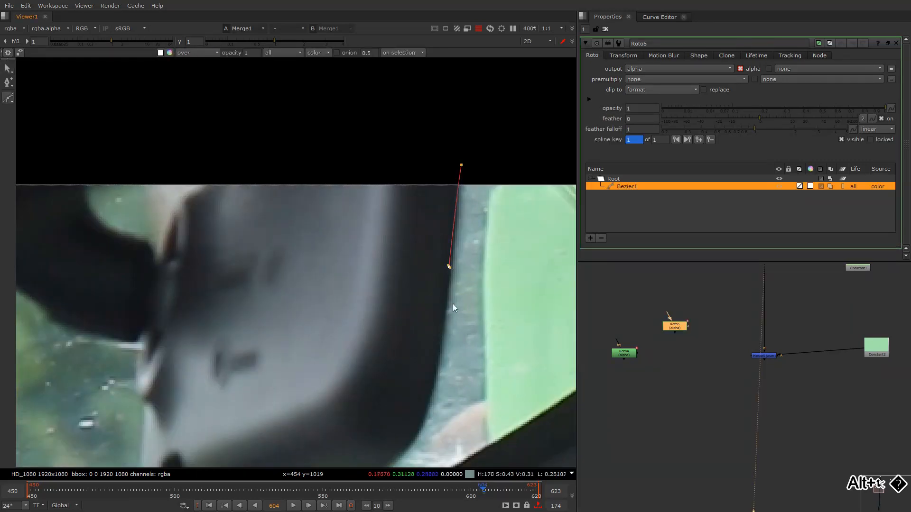
key("ctrl+z")
left_click(454, 247)
middle_click_drag(454, 249, 462, 144)
left_click(447, 265)
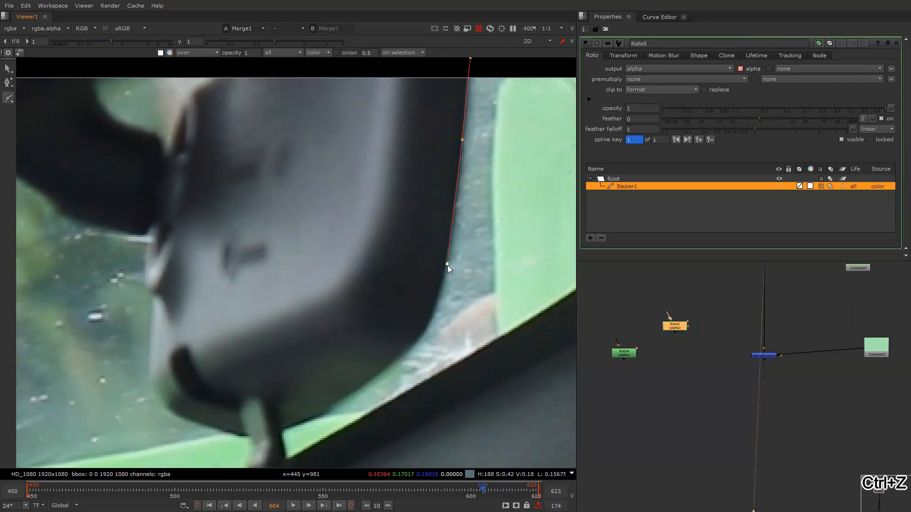
middle_click_drag(448, 266, 474, 202)
left_click(455, 263)
left_click(430, 295)
middle_click_drag(360, 345, 431, 276)
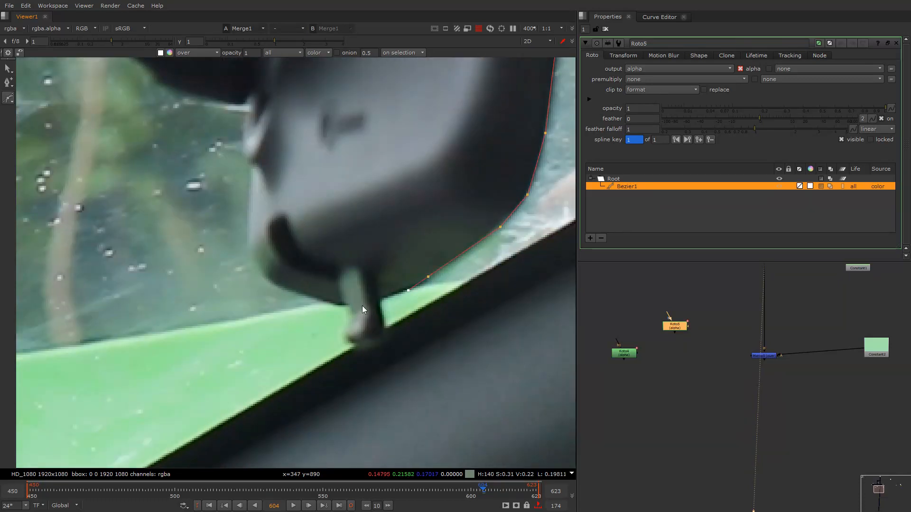
middle_click_drag(278, 279, 340, 320)
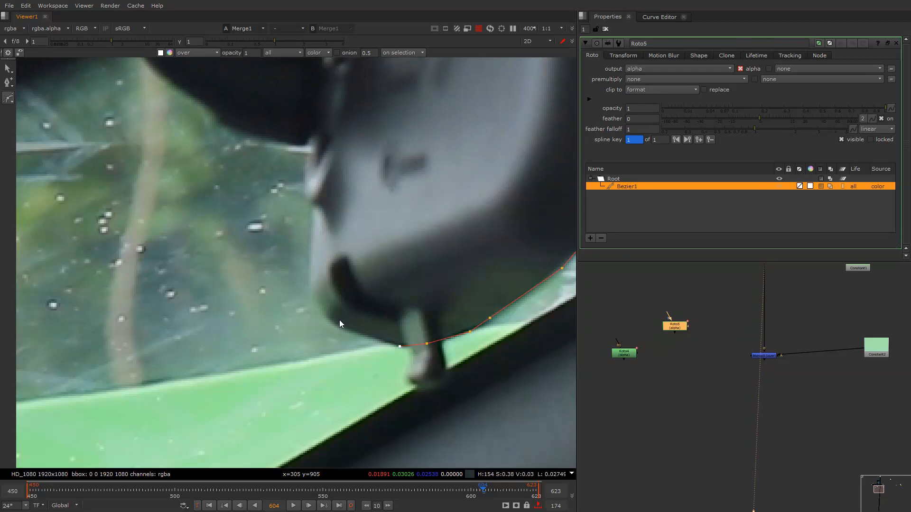
Continue the Bezier up the mirror's windshield-side edge and along the underside of its mounting arm to the roof trim
left_click(316, 304)
left_click(310, 285)
middle_click_drag(316, 233, 321, 297)
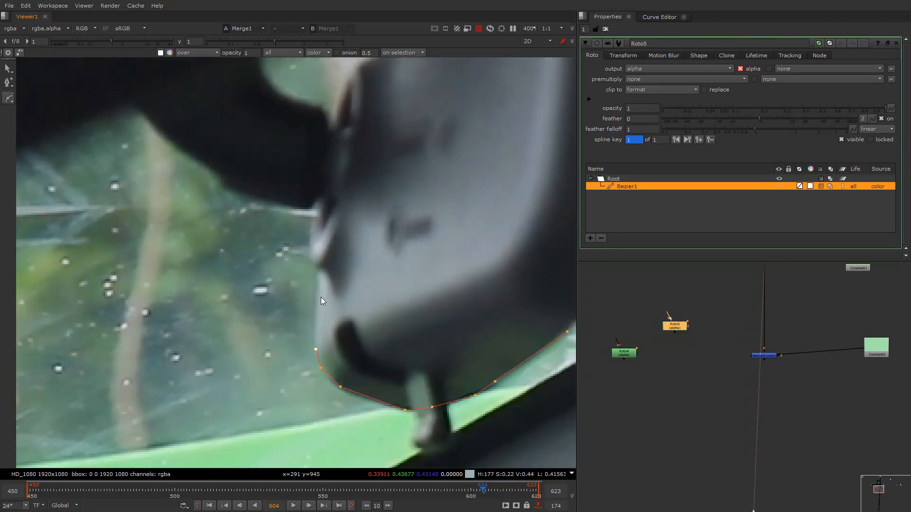
left_click(318, 268)
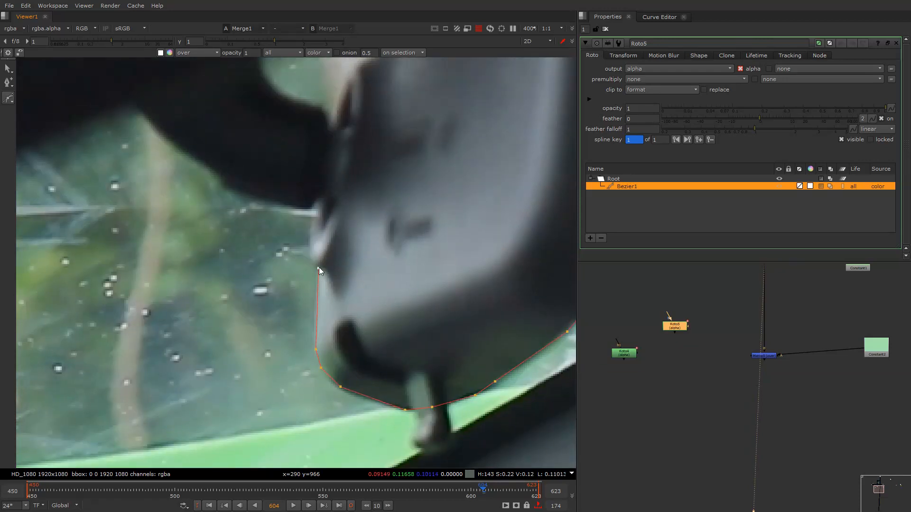
left_click(311, 206)
left_click(305, 208)
middle_click_drag(331, 242, 408, 284)
left_click(324, 236)
middle_click_drag(294, 230, 364, 255)
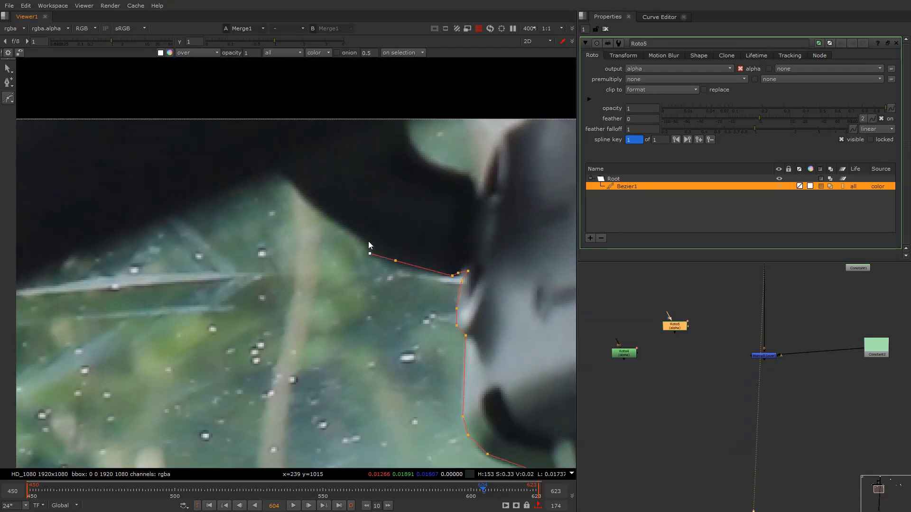
middle_click_drag(289, 178, 362, 235)
left_click(363, 233)
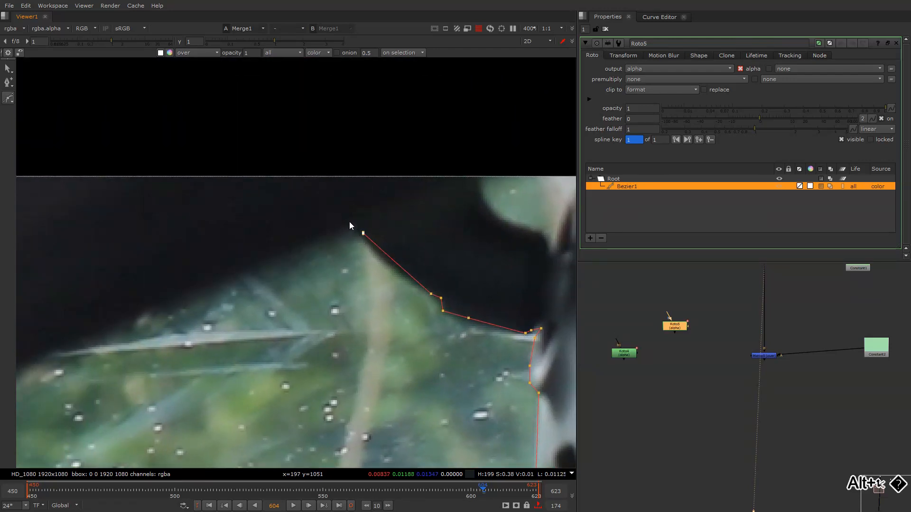
left_click(349, 223)
Extend the Bezier along the dark roof trim to the frame's side edge and loop it back loosely outside the frame
scroll(358, 229, "down", 3)
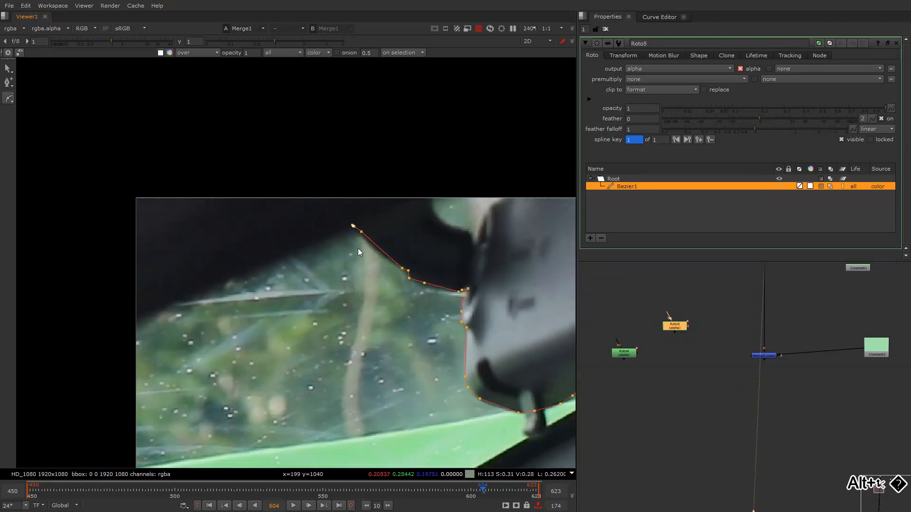
left_click(304, 243)
middle_click_drag(190, 304, 264, 336)
left_click(321, 210)
left_click(280, 230)
left_click_drag(229, 250, 236, 241)
left_click_drag(295, 183, 302, 179)
left_click_drag(363, 181, 377, 191)
left_click(411, 215)
middle_click_drag(444, 284, 358, 239)
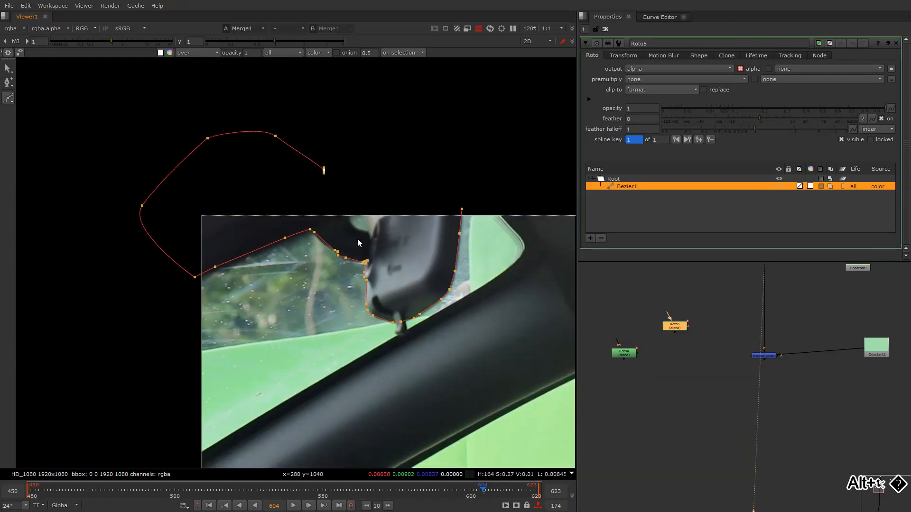
Trace the small window gap between the mounting arm and the mirror, redoing misplaced points, and close the shape above the mirror
scroll(357, 238, "up", 3)
left_click(349, 194)
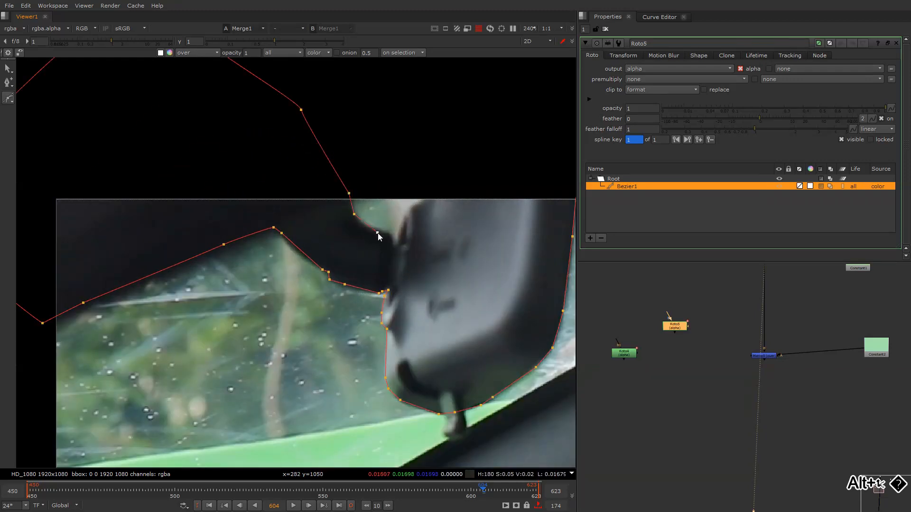
scroll(391, 240, "up", 3)
key("ctrl+z")
key("ctrl+z")
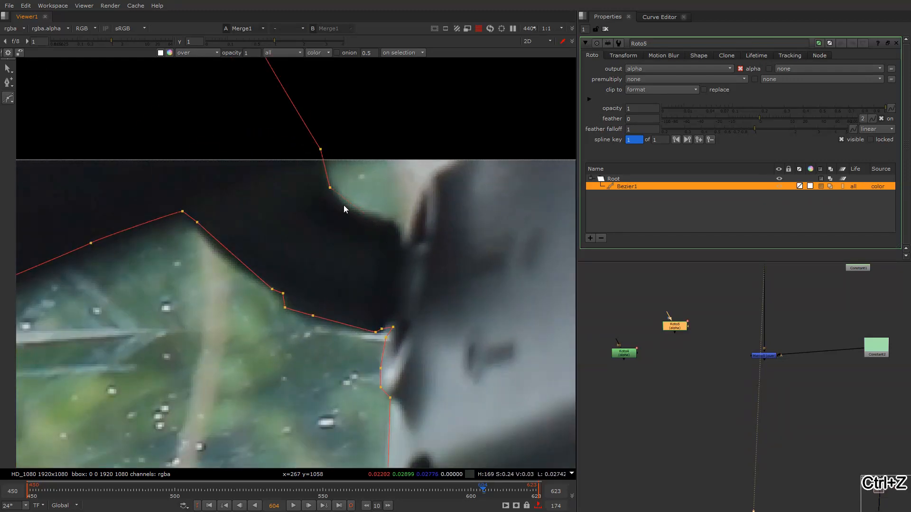
left_click(403, 246)
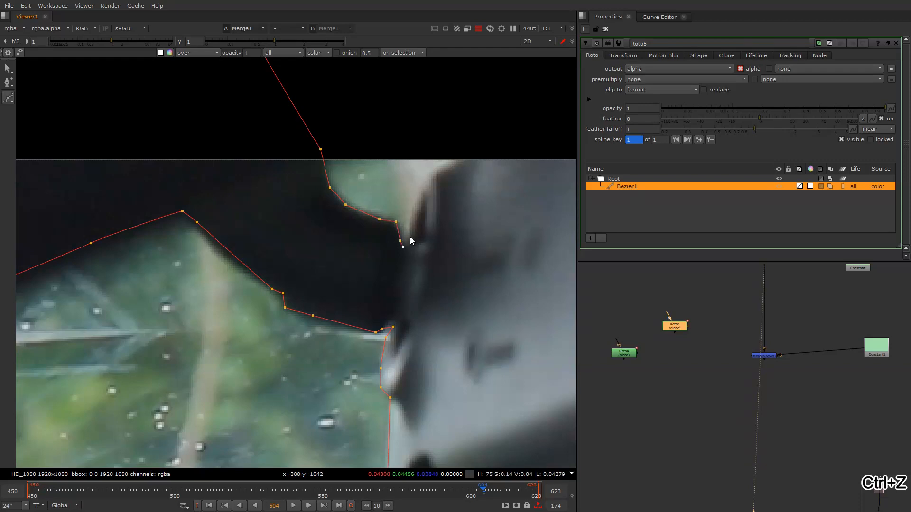
left_click(418, 201)
middle_click_drag(455, 161, 369, 166, "alt")
left_click(464, 158)
middle_click_drag(464, 162, 388, 217, "alt")
Select all points of the mirror Bezier and expand its feather slightly outward
left_click_drag(496, 106, 82, 397)
key("z")
key("e")
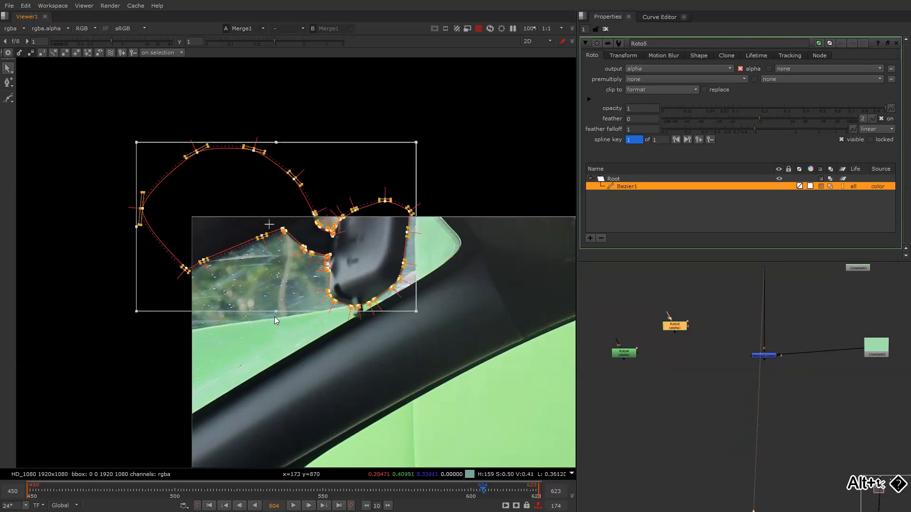
left_click(504, 174)
Start a second Bezier in the mirror Roto along the pillar's windshield edge and around the window's rounded corner, redoing the first point
middle_click_drag(413, 271, 416, 225)
mouse_move(369, 278)
middle_mouse_down("alt")
mouse_move(400, 247)
mouse_move(312, 270)
mouse_move(374, 243)
mouse_move(405, 210)
mouse_move(366, 272)
mouse_move(294, 332)
middle_mouse_up("alt")
left_click(6, 100)
left_click(349, 284)
middle_click_drag(513, 164, 352, 286)
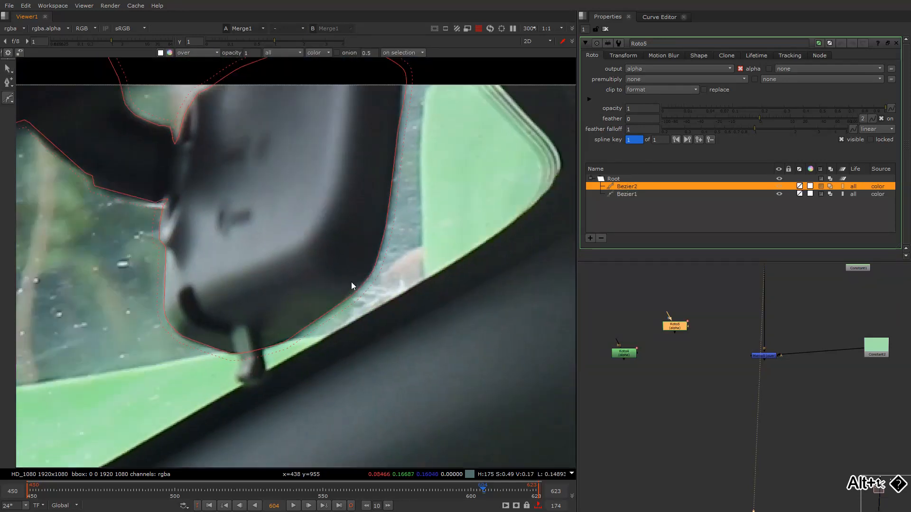
key("ctrl+z")
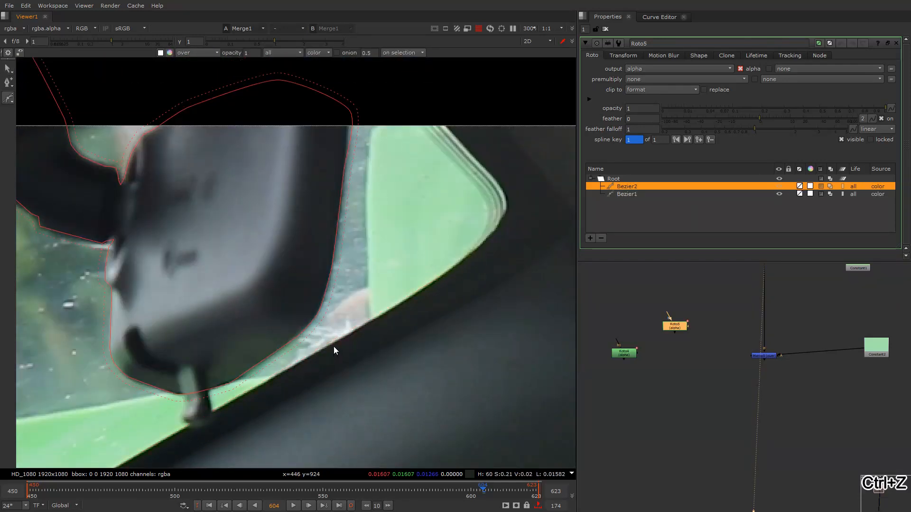
left_click(336, 341)
left_click(431, 283)
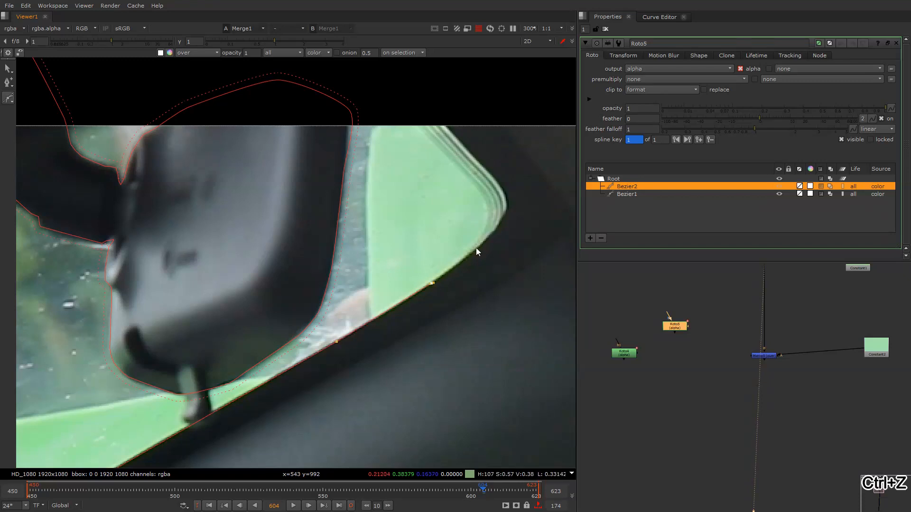
left_click(488, 236)
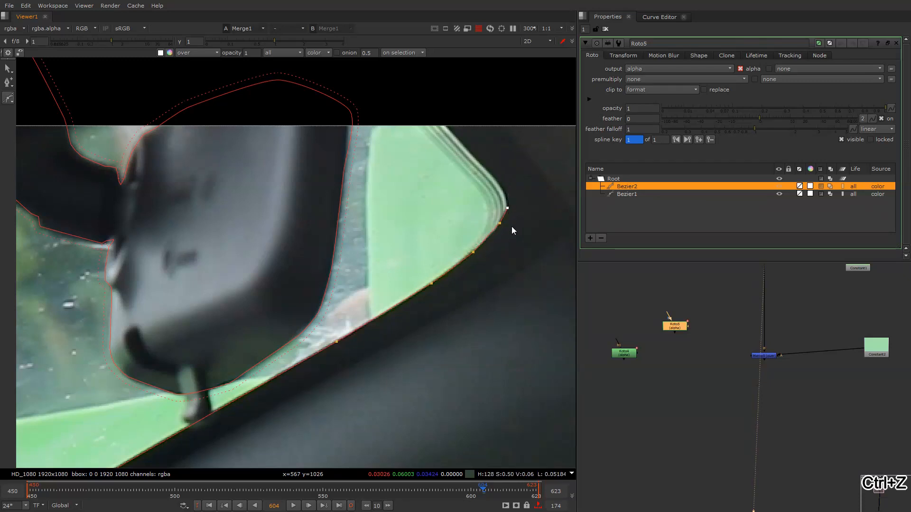
mouse_move(510, 228)
middle_mouse_down("alt")
mouse_move(488, 222)
mouse_move(505, 234)
mouse_move(515, 227)
middle_mouse_up("alt")
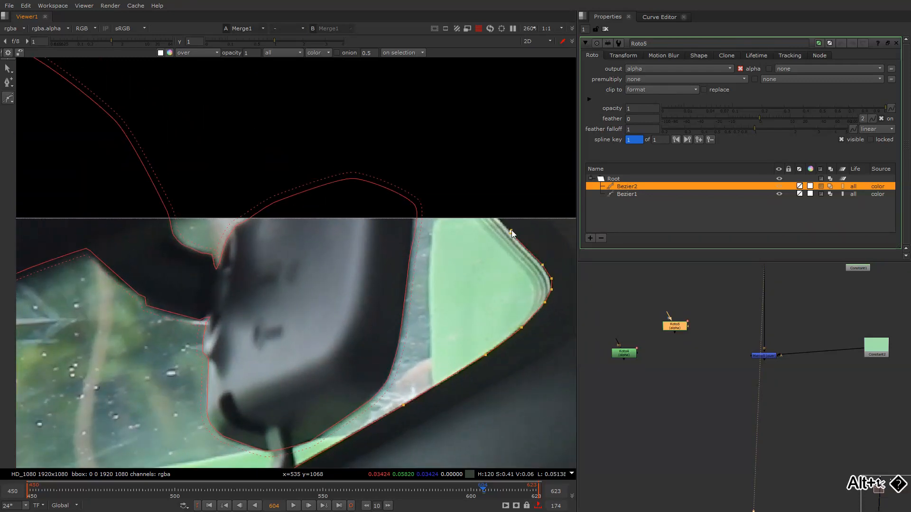
Loop the second Bezier outside the frame, back down across the pillar, and close it on its starting point
middle_click_drag(451, 187, 368, 221, "alt")
left_click_drag(430, 160, 443, 157)
left_click(486, 166)
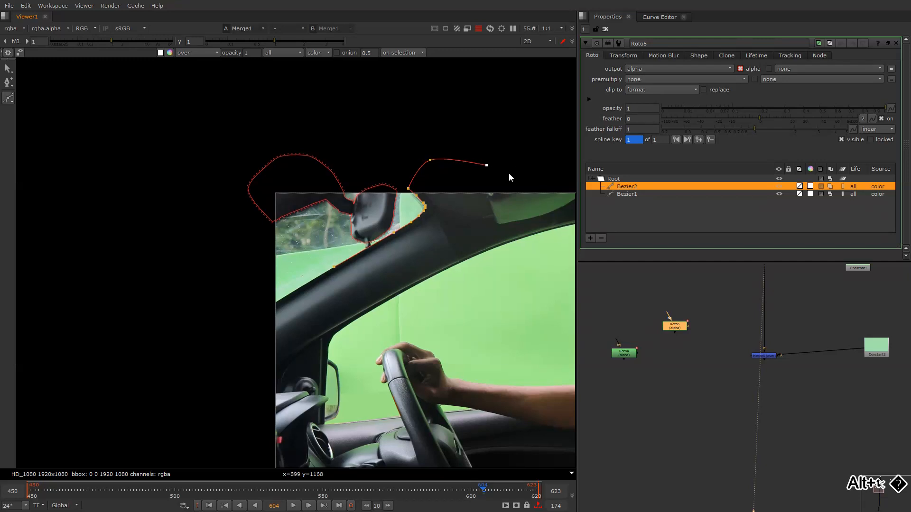
middle_click_drag(508, 172, 446, 190)
left_click_drag(443, 233, 443, 238)
middle_click_drag(308, 327, 398, 268)
left_click(327, 297)
left_click(295, 298)
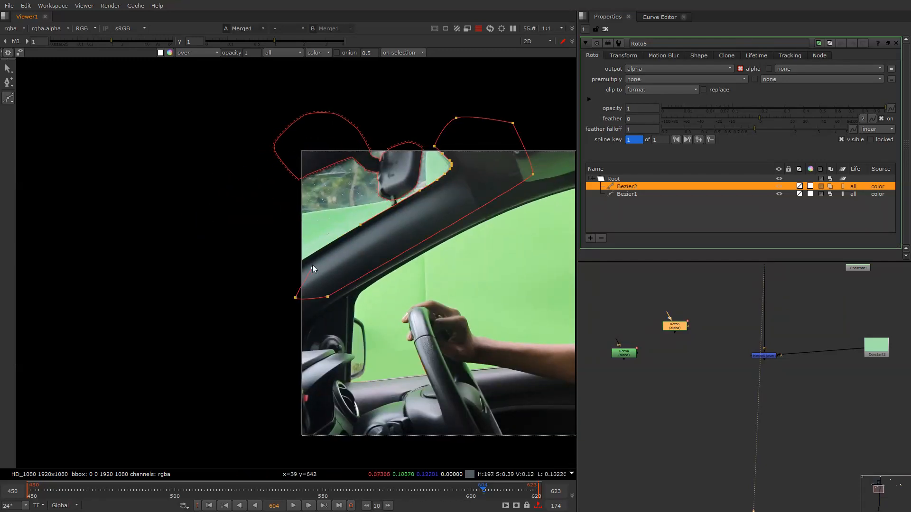
left_click(312, 268)
middle_click_drag(335, 242, 394, 204, "alt")
left_click(397, 203)
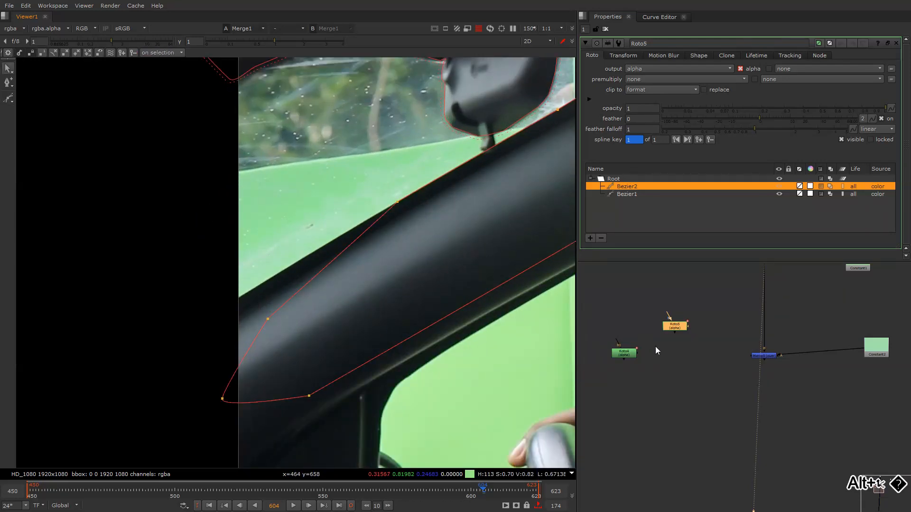
Add a Merge with the mirror Roto as A and the windshield Roto as B, view it, and set its operation to stencil
left_click(678, 349)
key("m")
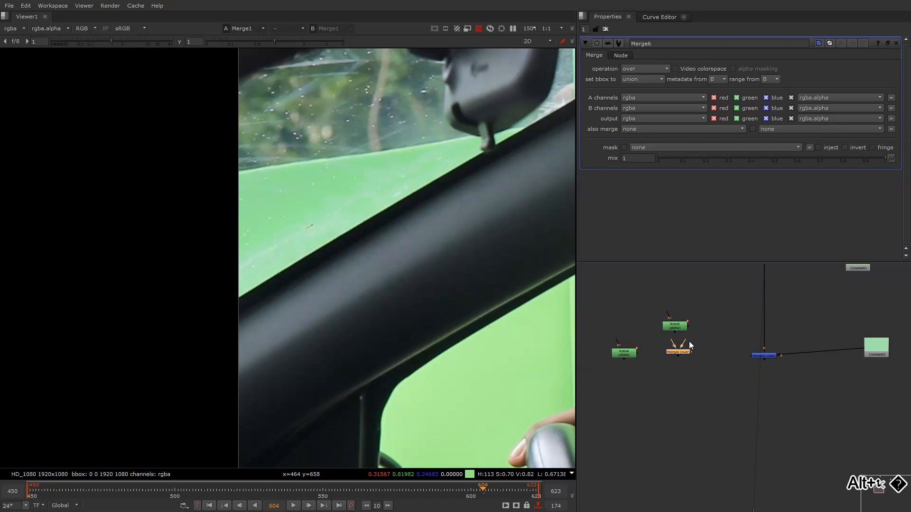
left_click_drag(666, 352, 626, 360)
key("1")
left_click(644, 69)
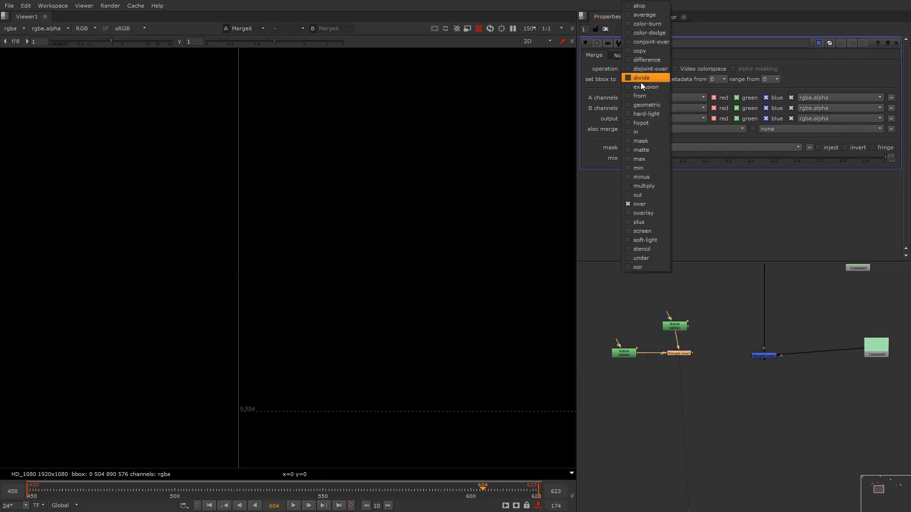
left_click(655, 250)
Connect the lower Merge's mask input to the stencil Merge and view the masked green patch
left_click_drag(776, 358, 686, 354)
left_click_drag(761, 372, 757, 361)
key("1")
key("f")
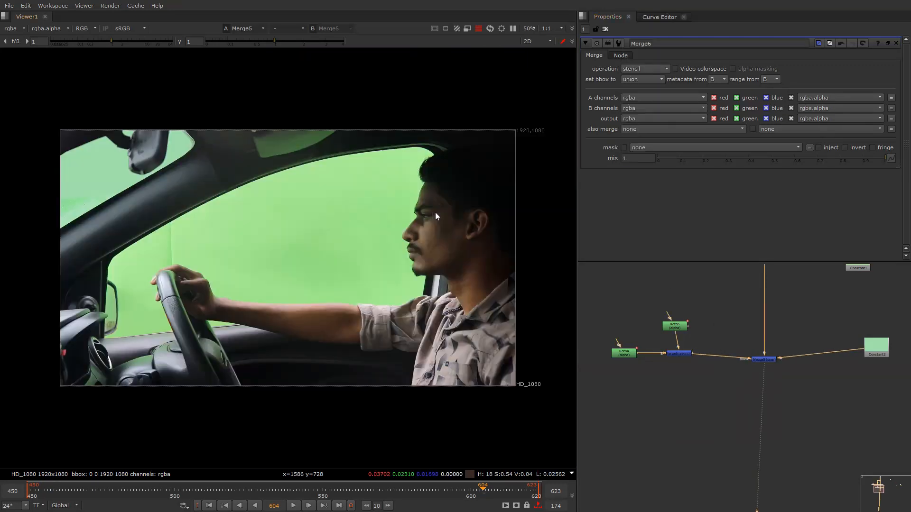
middle_click_drag(320, 228, 386, 264)
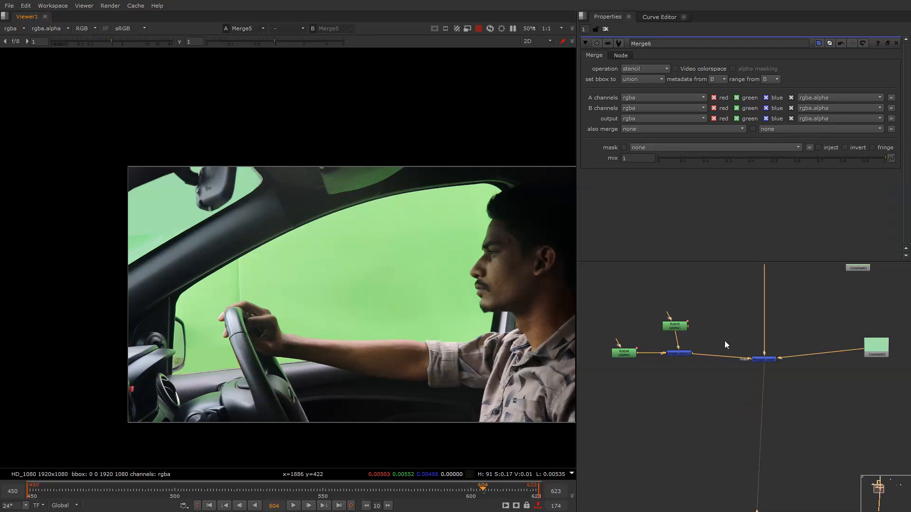
Toggle the lower Merge off and on to compare the windshield patch around the mirror
left_click(762, 359)
key("d")
key("d")
middle_click_drag(227, 209, 406, 266)
key("d")
key("d")
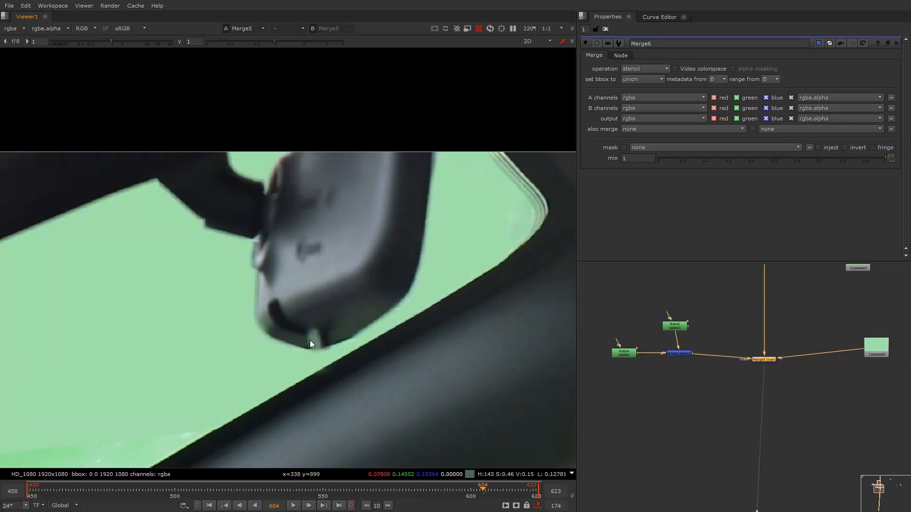
Try a Blur of size 28 after the windshield Roto, and disable it
middle_click_drag(628, 351, 697, 321, "alt")
left_click(624, 353)
key("b")
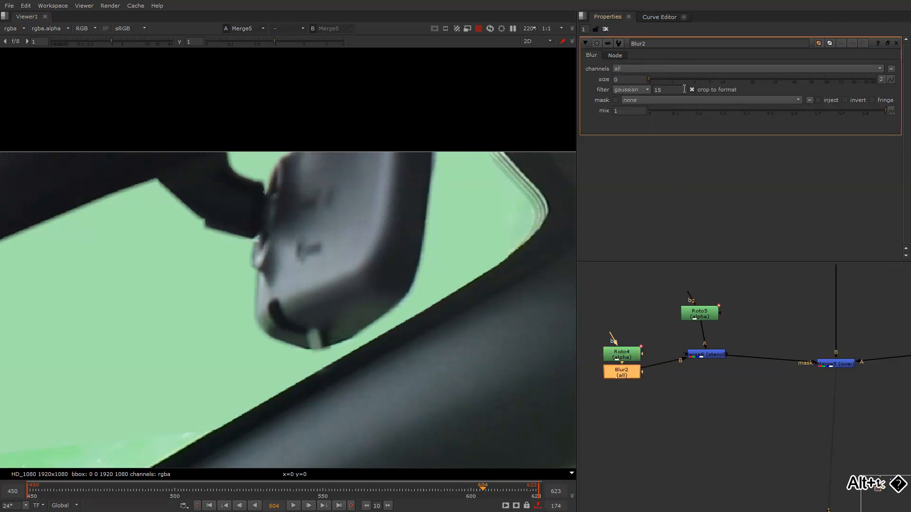
left_click_drag(697, 79, 710, 80)
left_click_drag(710, 80, 771, 82)
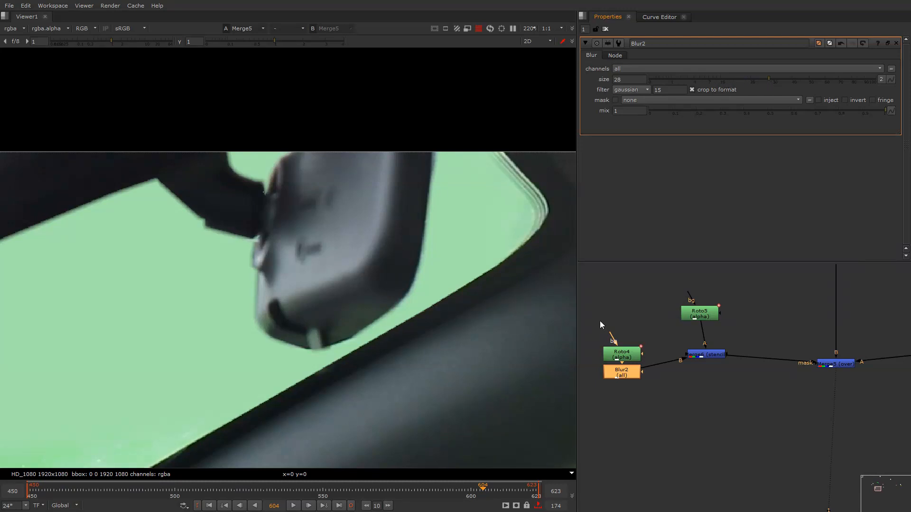
key("d")
Open the mirror Roto, select its mirror shape and pull the feather points inward along the mirror's right edge
double_click(621, 354)
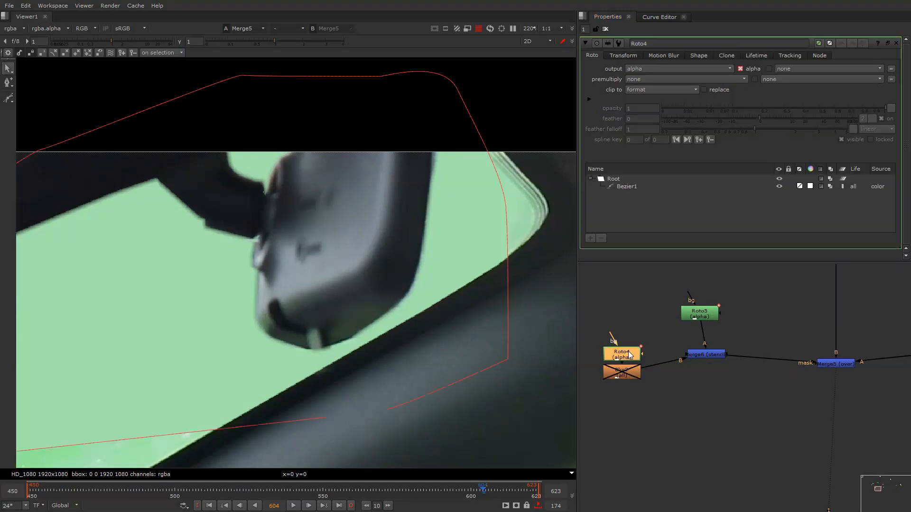
double_click(697, 324)
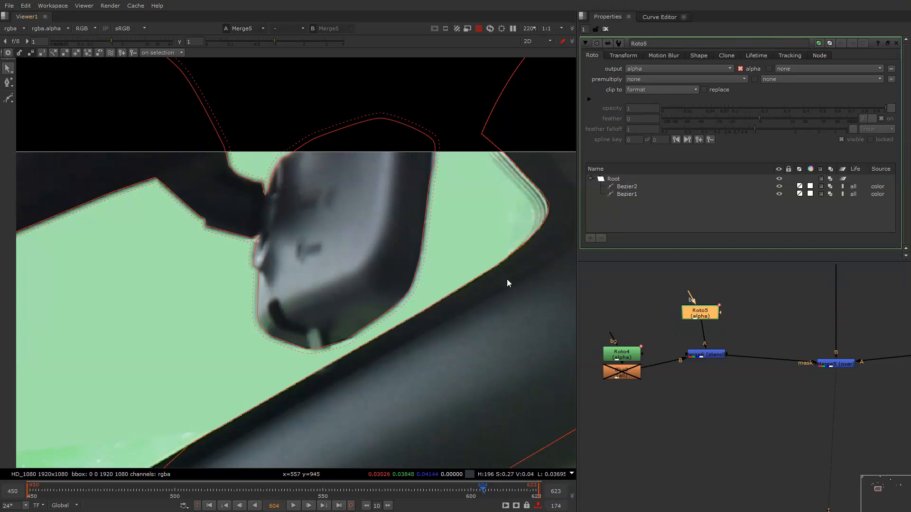
middle_click_drag(251, 247, 345, 284)
left_click(360, 266)
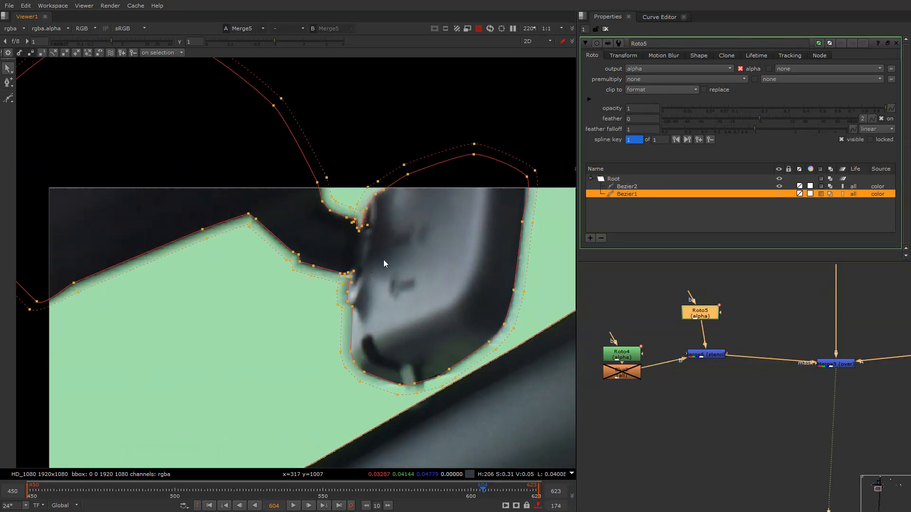
right_click(399, 131)
left_click(399, 127)
middle_click_drag(726, 332, 715, 311)
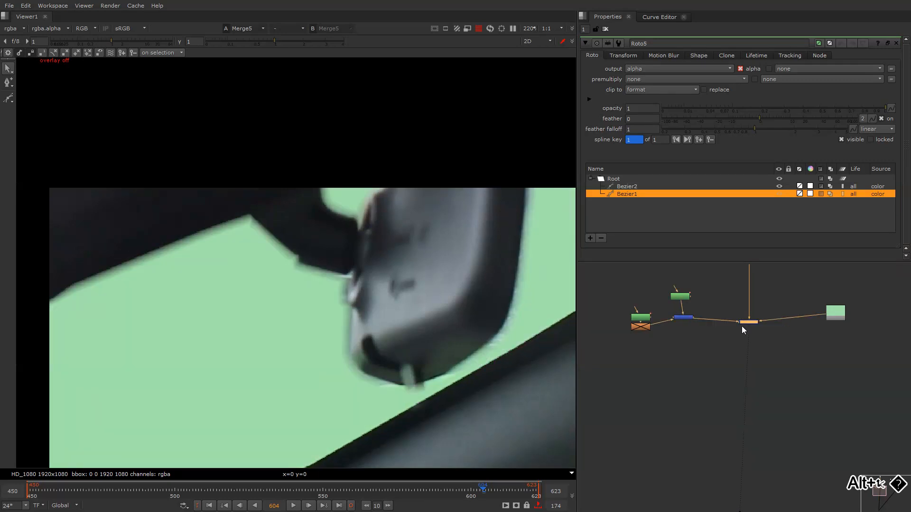
key("o")
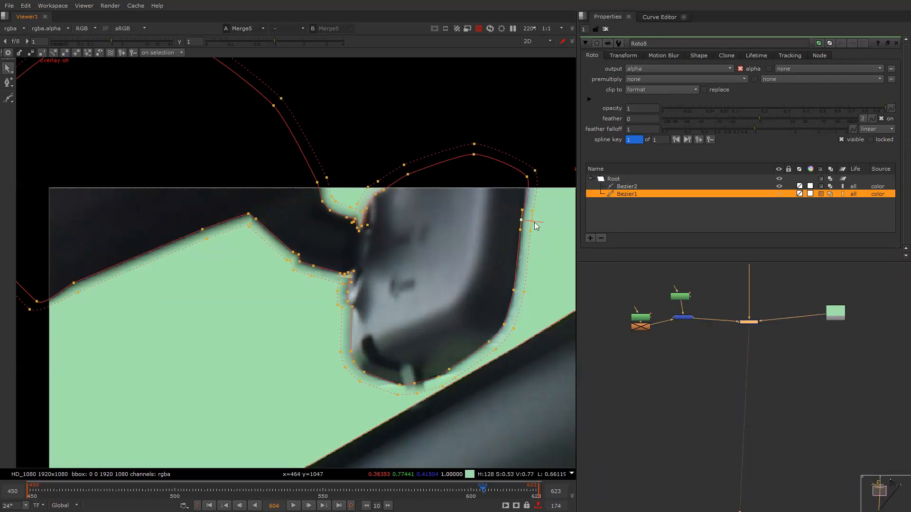
left_click_drag(532, 221, 526, 220)
left_click_drag(526, 176, 528, 167)
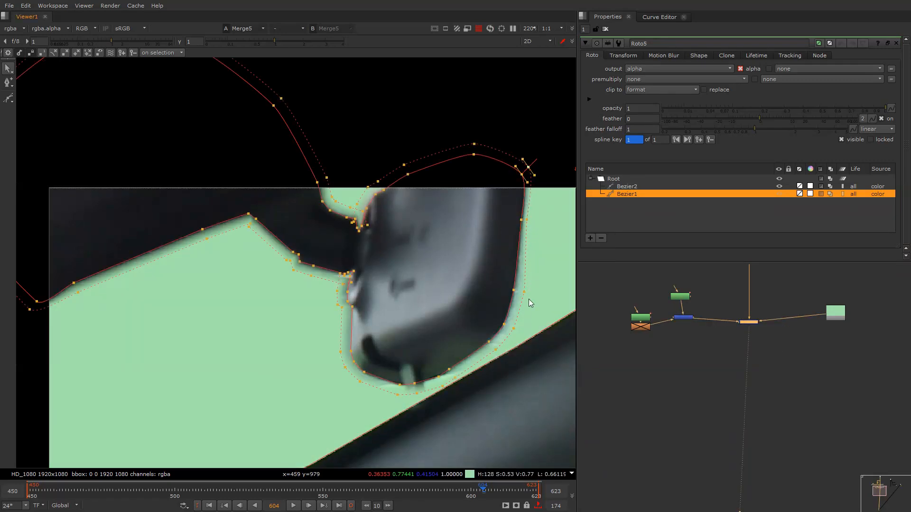
left_click_drag(524, 292, 520, 291)
left_click_drag(514, 328, 510, 326)
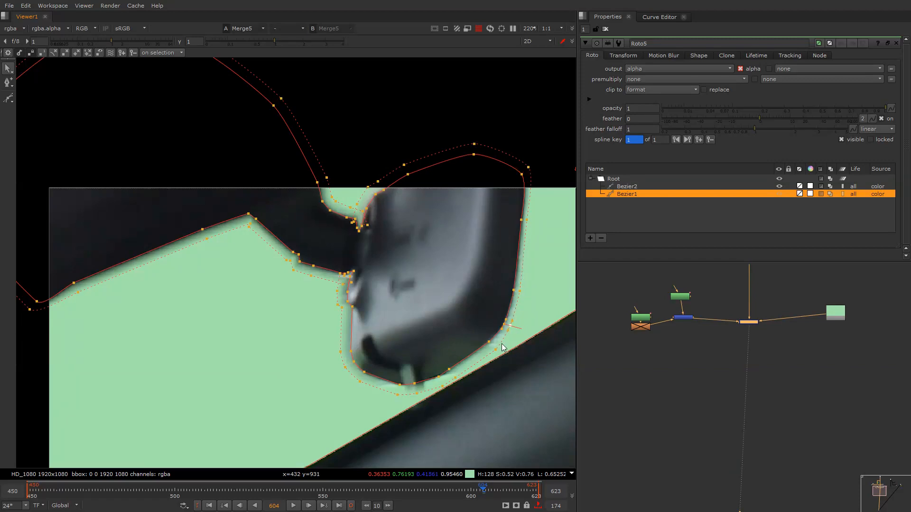
key("o")
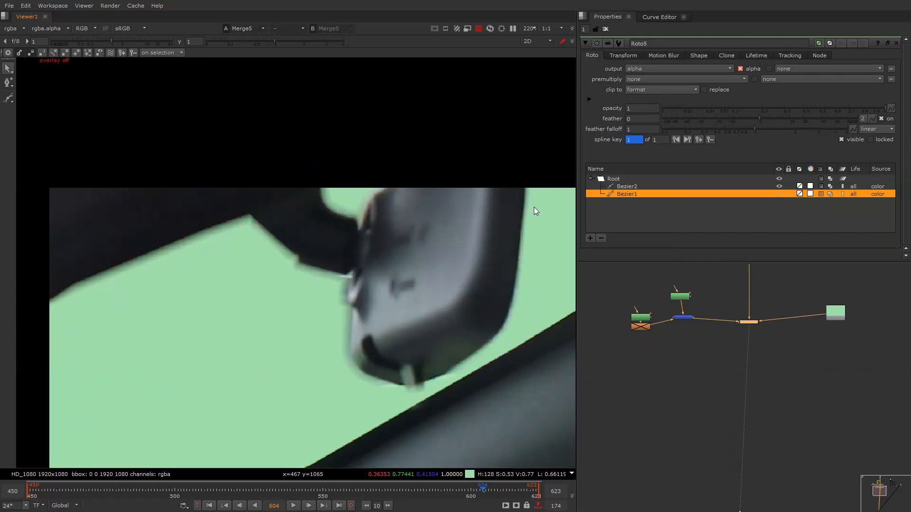
Select all points of the mirror shape, hide the overlay and check the alpha channel around the mirror
left_click(679, 297)
key("o")
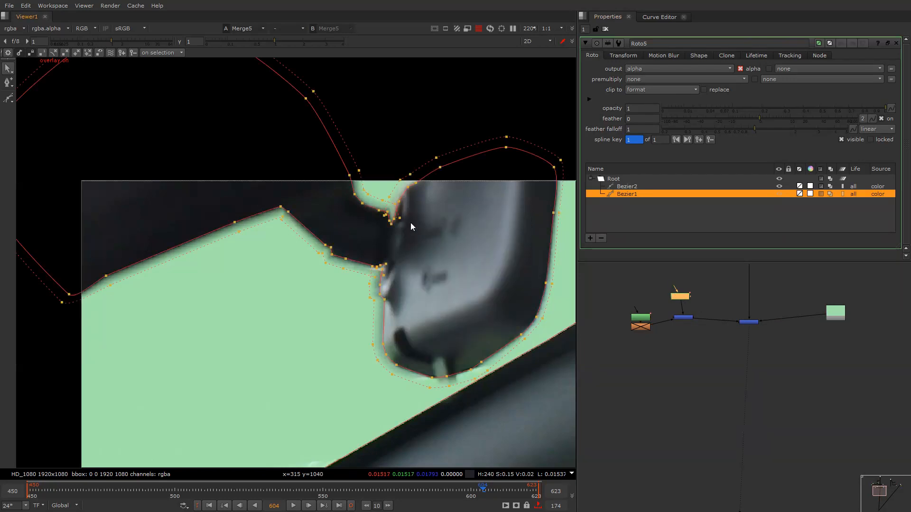
scroll(411, 223, "down", 4)
left_click_drag(495, 90, 202, 328)
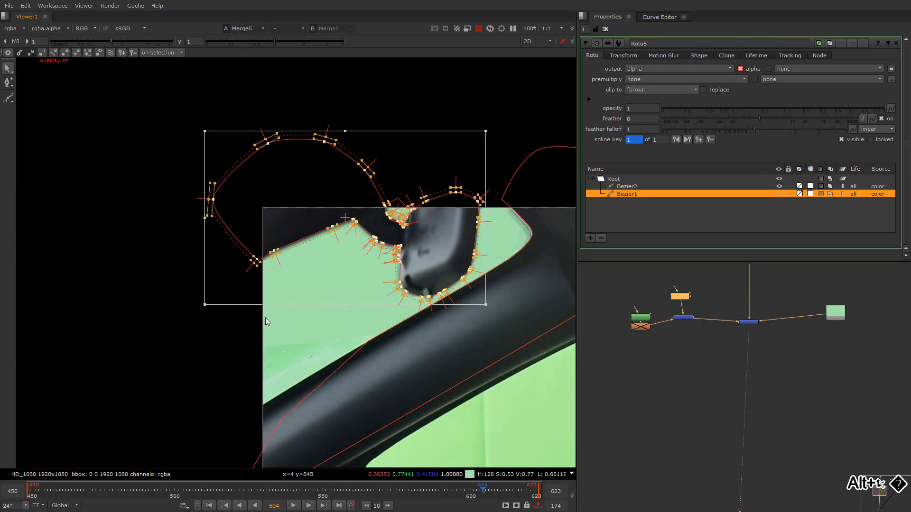
key("o")
scroll(319, 239, "up", 4)
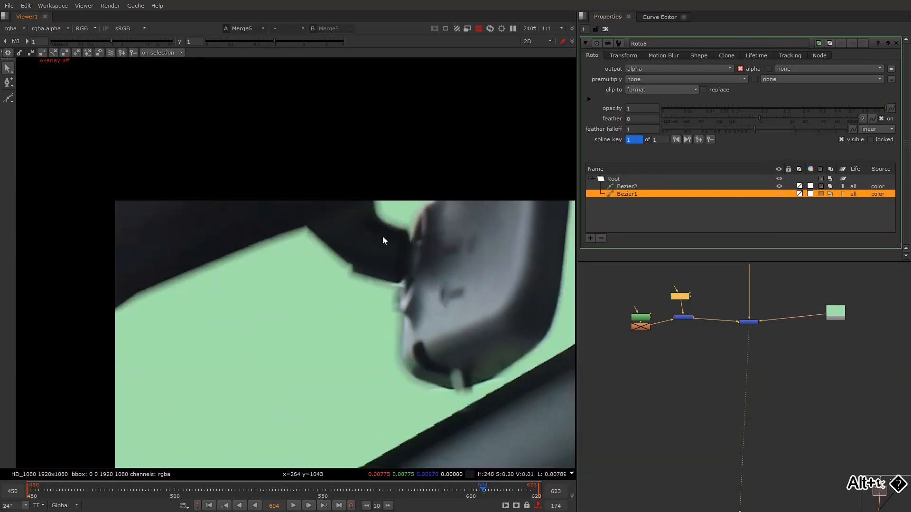
key("a")
key("a")
Assign the lower Merge and the source plate's Dot above the upper Merge to separate viewer inputs for comparison
middle_click_drag(700, 287, 687, 365)
left_click_drag(710, 305, 749, 341)
key("1")
left_click_drag(717, 382, 758, 427)
key("1")
left_click(758, 426)
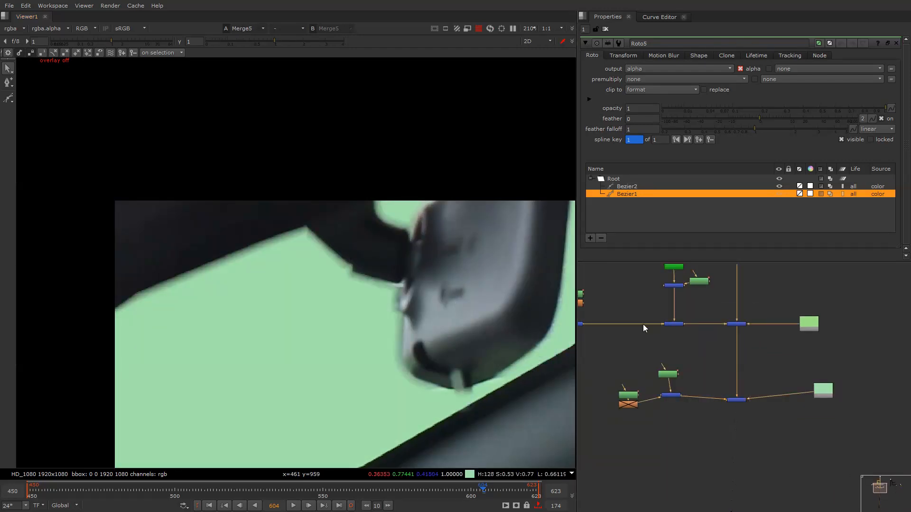
left_click_drag(732, 284, 696, 320, "alt")
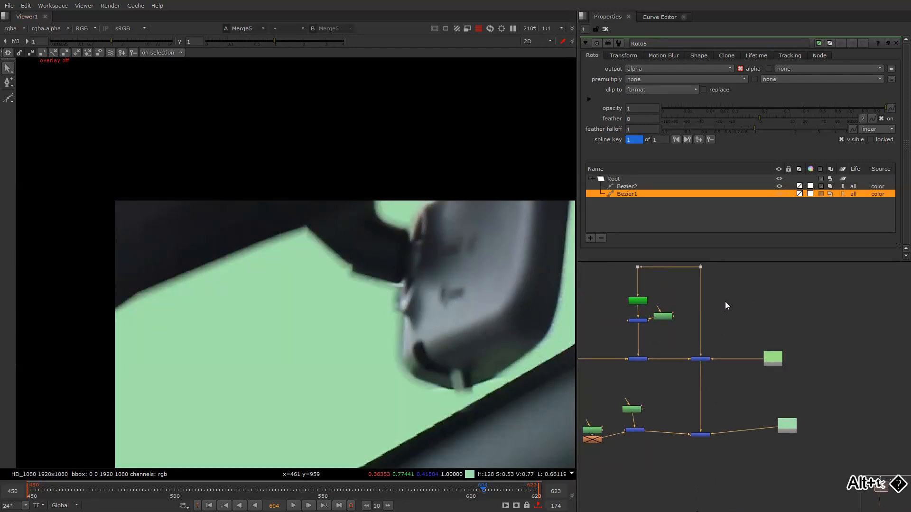
scroll(725, 301, "down", 6)
left_click_drag(715, 273, 736, 304)
scroll(735, 317, "up", 4)
key("1")
left_click_drag(715, 369, 752, 413)
key("1")
Extend the mirror shape's feather at the roof trim's corner, comparing the patched result with the source plate
key("o")
scroll(363, 259, "up", 3)
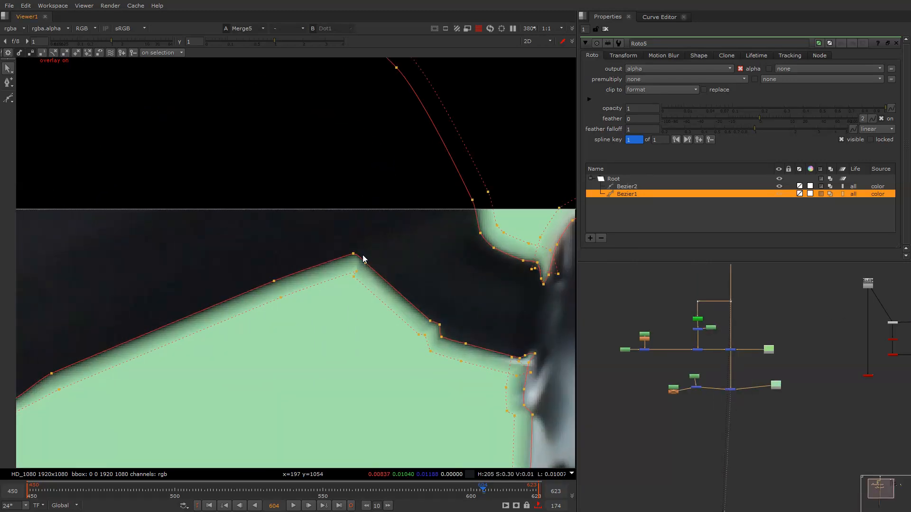
key("2")
key("1")
mouse_move(356, 272)
left_mouse_down()
mouse_move(340, 277)
mouse_move(358, 283)
left_mouse_up()
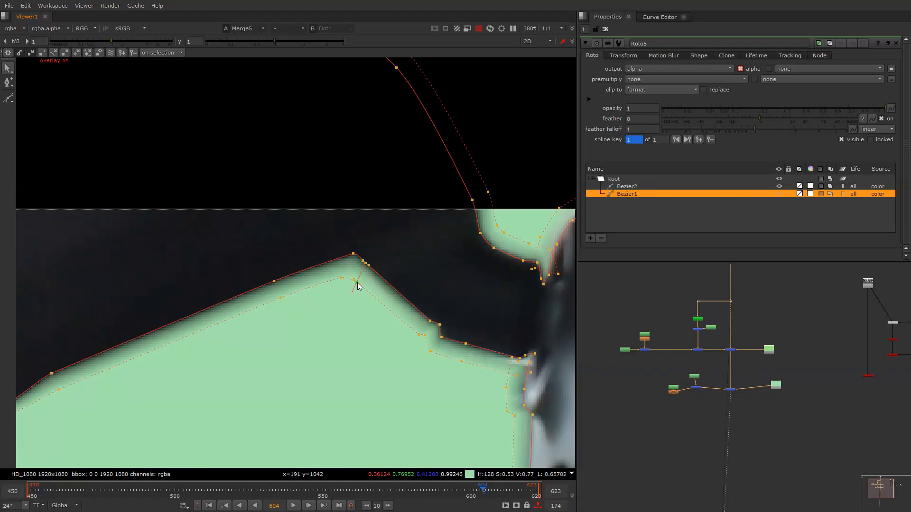
scroll(393, 249, "down", 2)
key("2")
key("1")
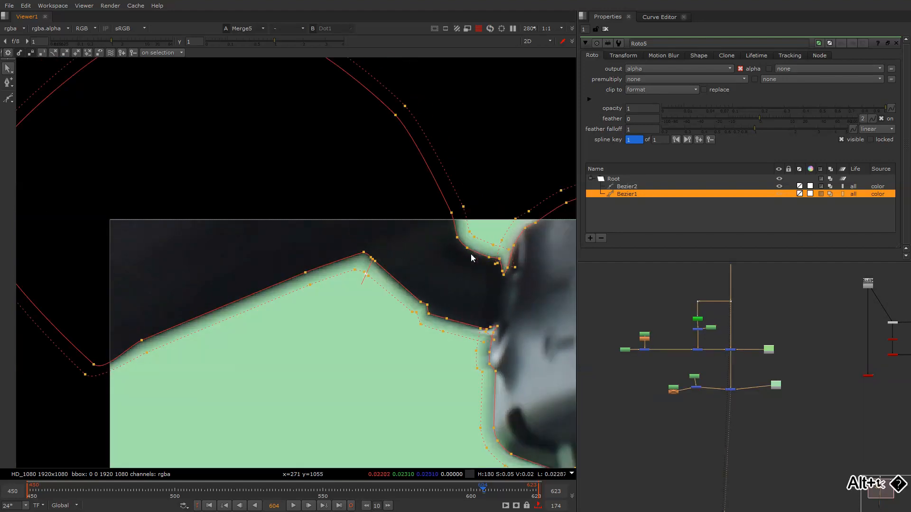
key("2")
key("1")
left_click(423, 330)
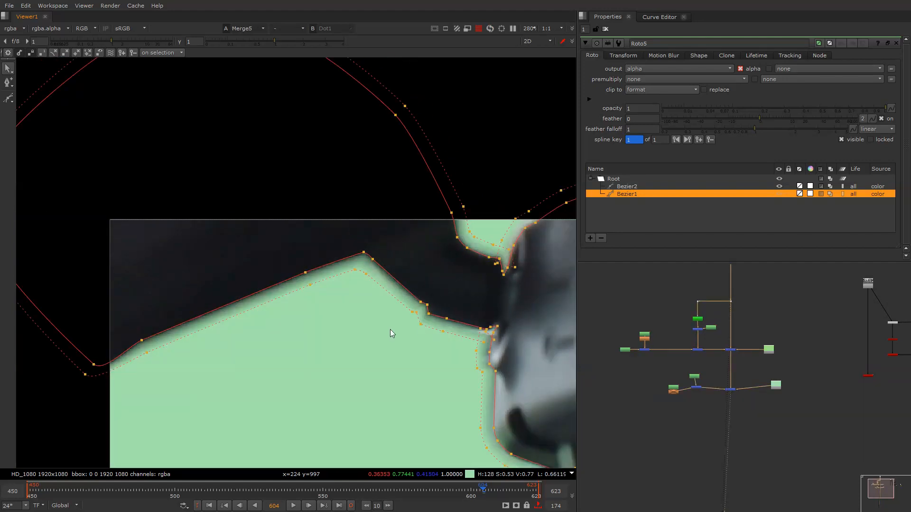
Pull the feather points outward along the roof trim's sloping lower edge, comparing against the source plate
middle_click_drag(201, 350, 335, 298)
key("2")
key("1")
left_click_drag(281, 301, 283, 309)
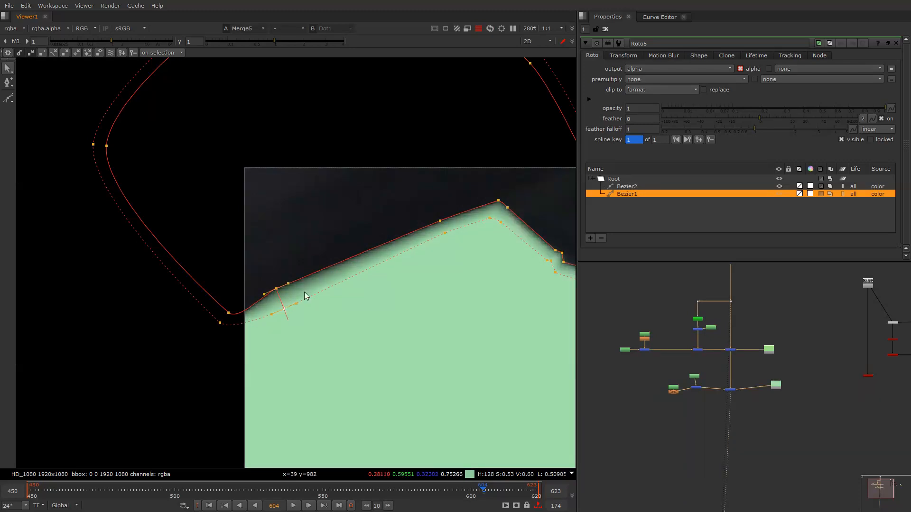
left_click_drag(445, 233, 444, 239)
key("2")
key("1")
left_click_drag(489, 219, 441, 247)
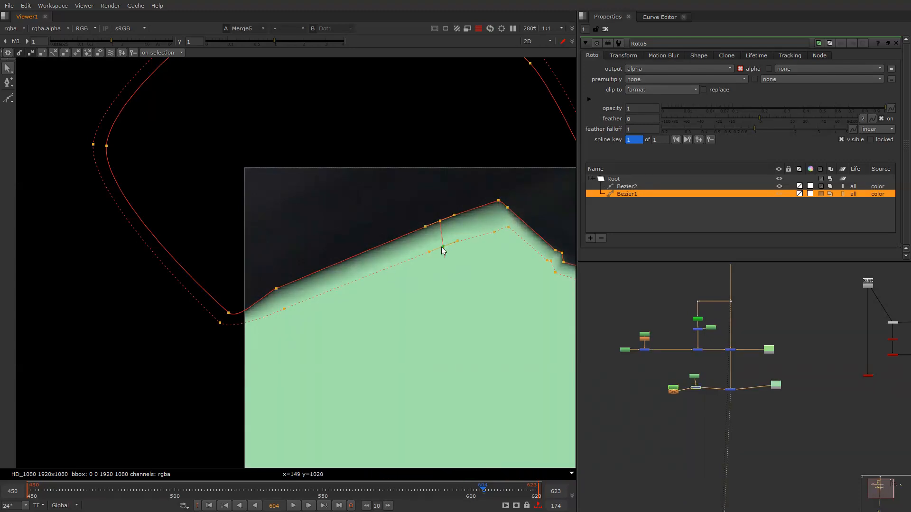
Widen the feather at the trim shape's lower-left corner and adjust the nearby curve point at the frame edge
middle_click_drag(285, 318, 351, 286)
left_click_drag(351, 277, 348, 281)
left_click_drag(286, 291, 277, 301)
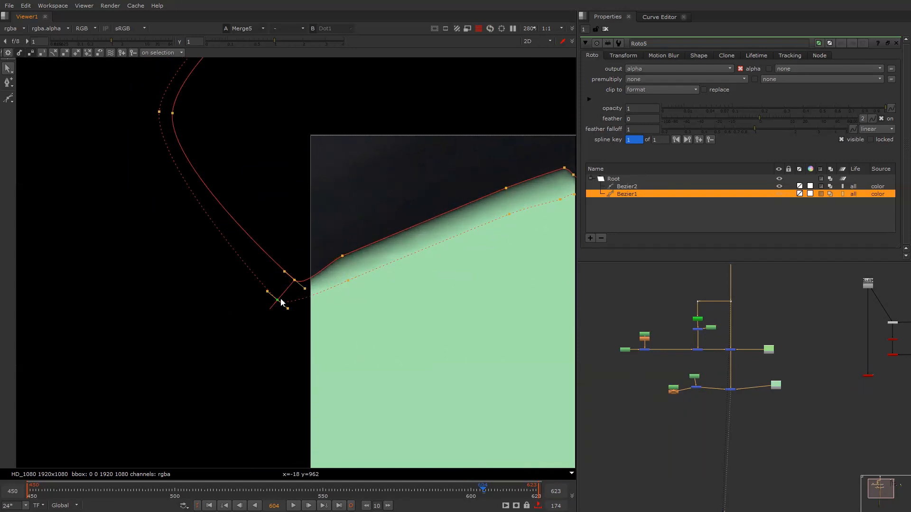
key("2")
key("1")
middle_click_drag(359, 256, 331, 268)
left_click_drag(314, 268, 318, 269)
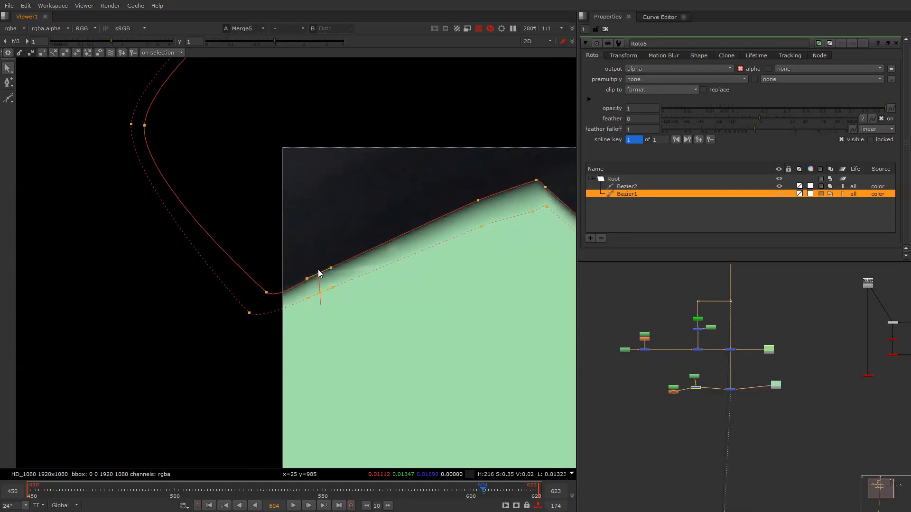
Hide the overlay and compare the patched windshield with the source plate around the trim and mirror
key("o")
key("2")
key("1")
scroll(429, 226, "down", 5)
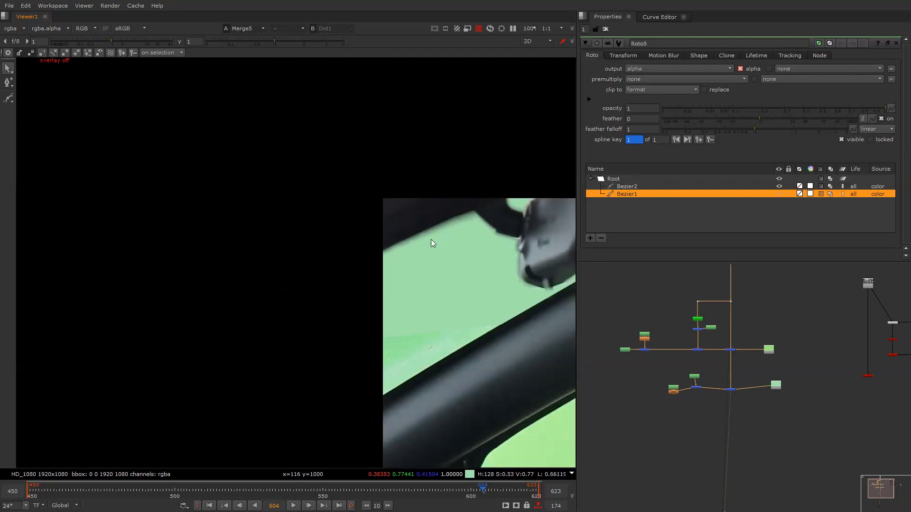
middle_click_drag(484, 226, 408, 244)
key("2")
key("1")
scroll(693, 344, "up", 3)
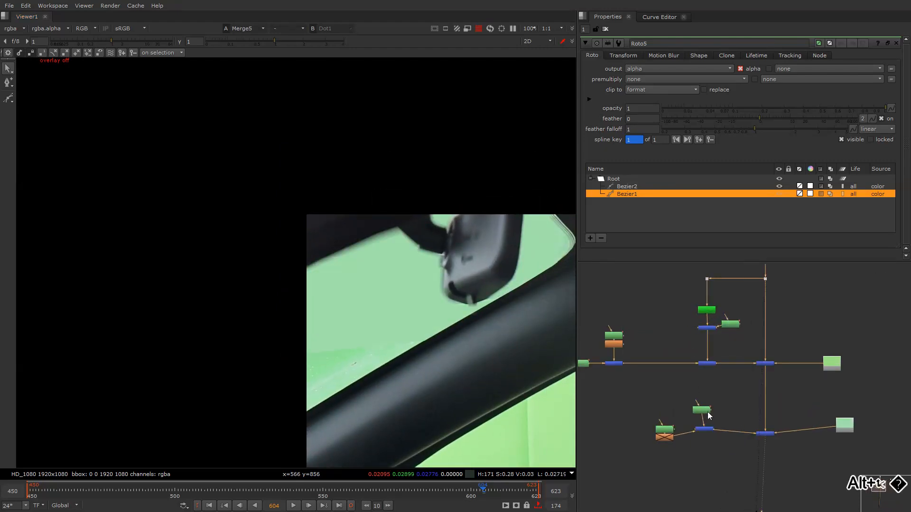
Cut the mirror curve from the mirror Roto, paste it into a new Roto, and place that node upstream of the original
key("alt+o")
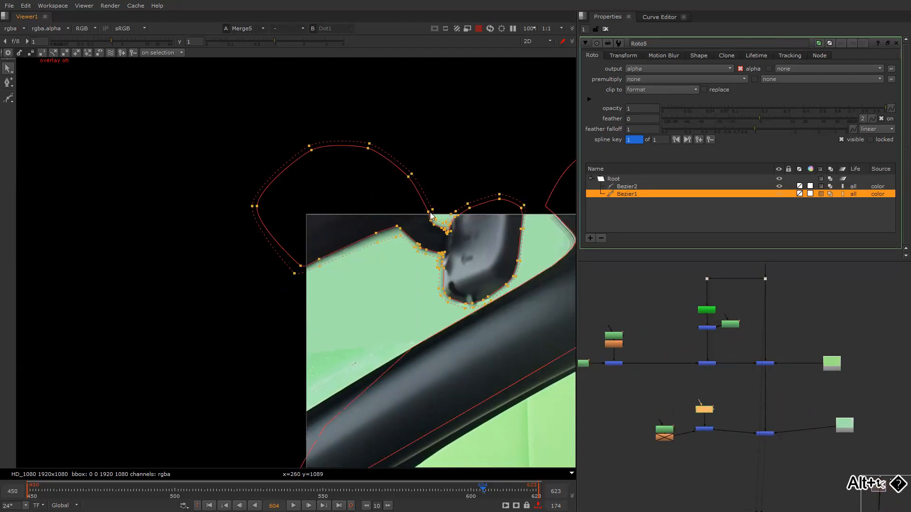
right_click(436, 268)
mouse_move(548, 401)
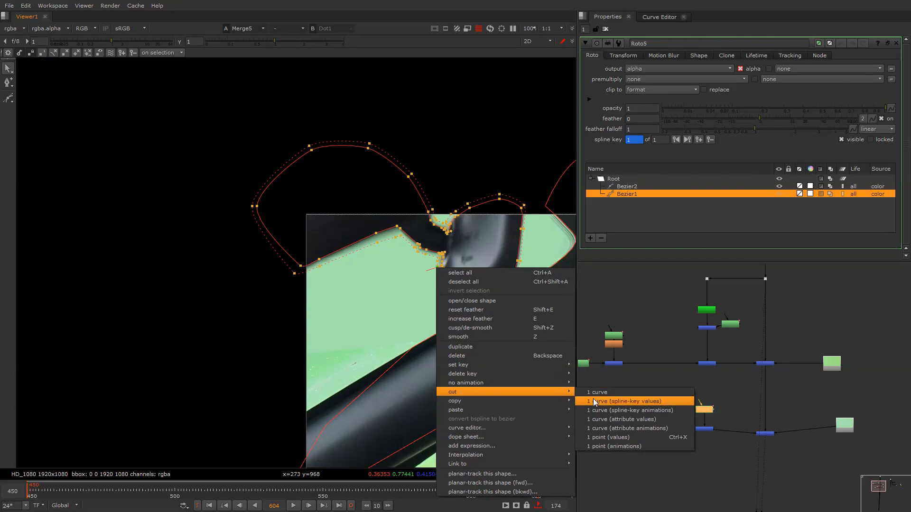
left_click(645, 392)
left_click(685, 377)
key("o")
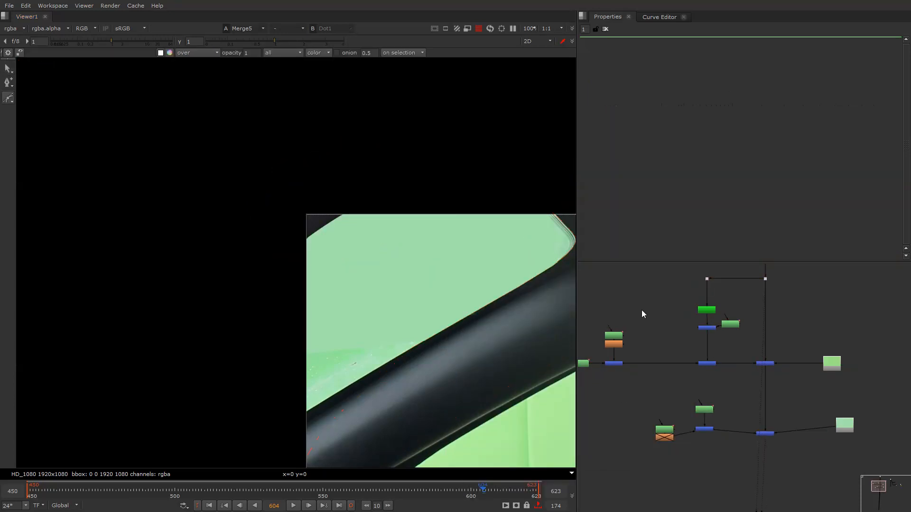
left_click(616, 178)
right_click(616, 179)
left_click(636, 209)
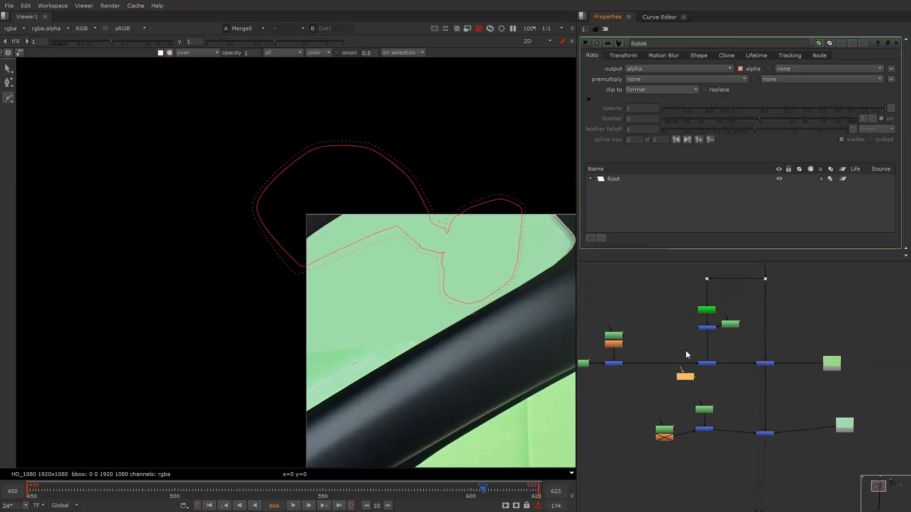
mouse_move(701, 403)
left_mouse_down()
mouse_move(688, 380)
mouse_move(697, 387)
left_mouse_up()
Add a Blur of size 2.2 after the new Roto and toggle it to compare the mirror edges
key("b")
left_click(682, 80)
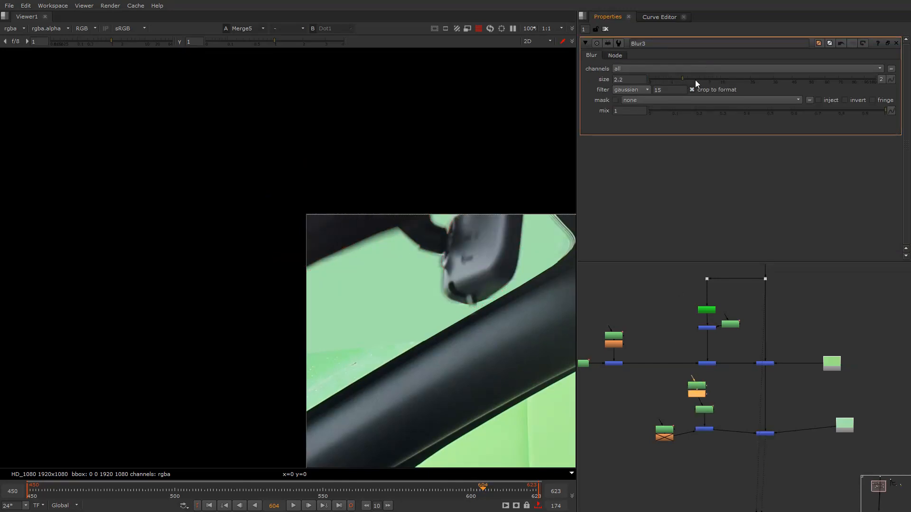
scroll(519, 282, "up", 5)
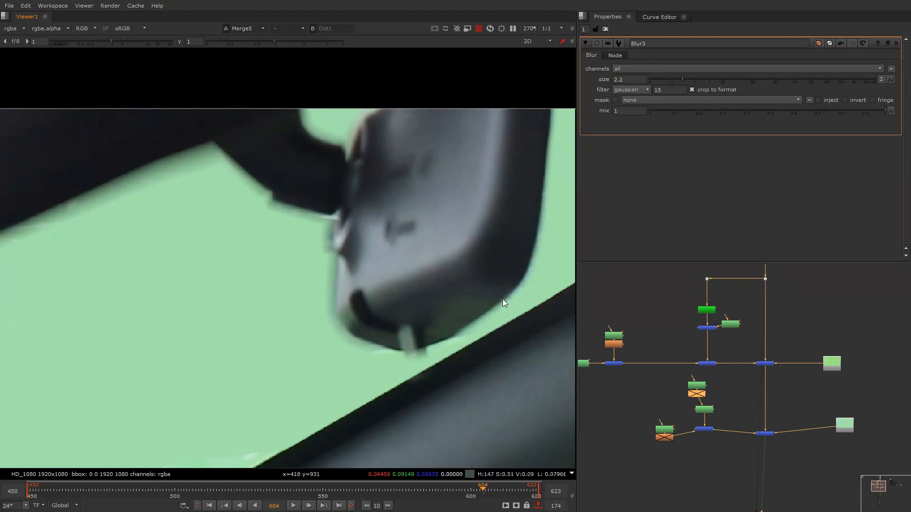
key("d")
key("d")
key("d")
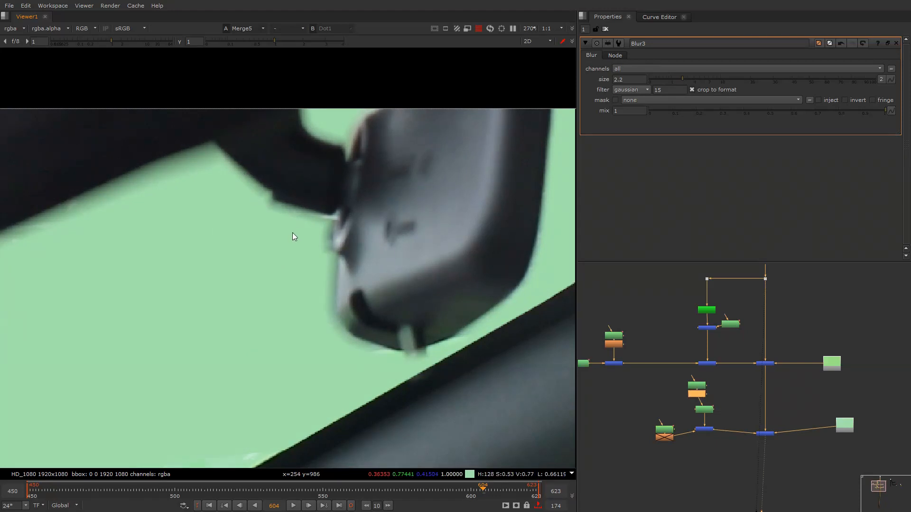
Compare the patched result with the source plate around the mirror and the small lever beneath it
key("2")
key("1")
key("2")
key("1")
middle_click_drag(400, 324, 359, 243)
key("2")
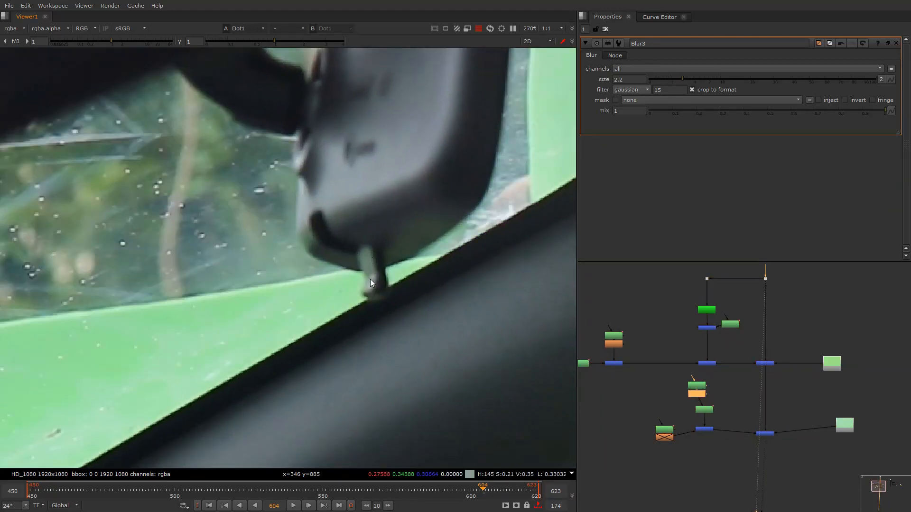
key("1")
scroll(376, 270, "down", 2)
key("2")
key("1")
scroll(718, 366, "up", 5)
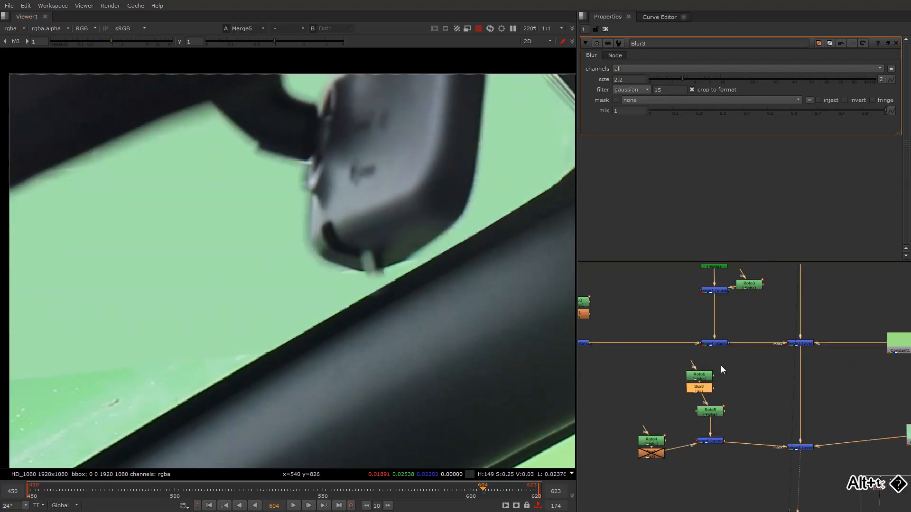
Draw a closed Bezier around the small lever under the mirror in the new Roto and check the patched result
left_click(704, 377)
left_click(704, 376)
key("2")
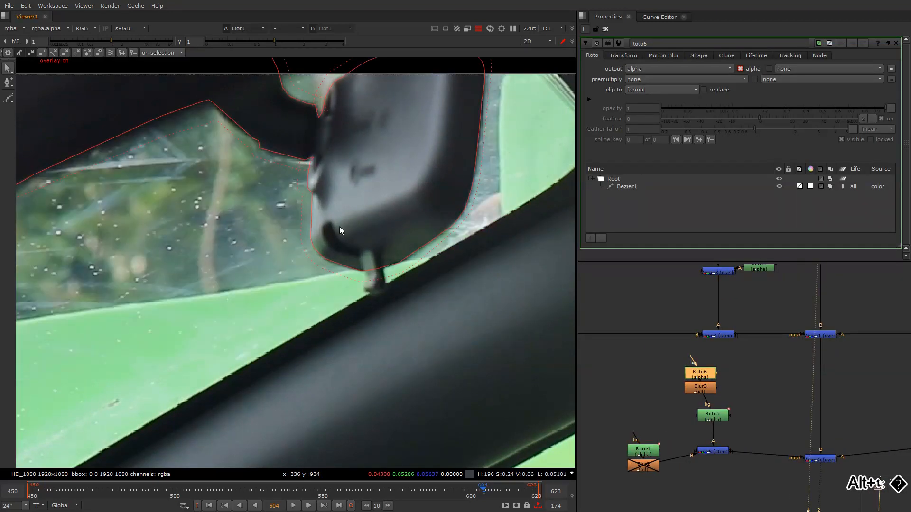
key("v")
scroll(394, 247, "up", 4)
left_click_drag(373, 263, 384, 300)
left_click(392, 325)
left_click(363, 336)
left_click(349, 329)
left_click(341, 324)
left_click(340, 308)
left_click(345, 294)
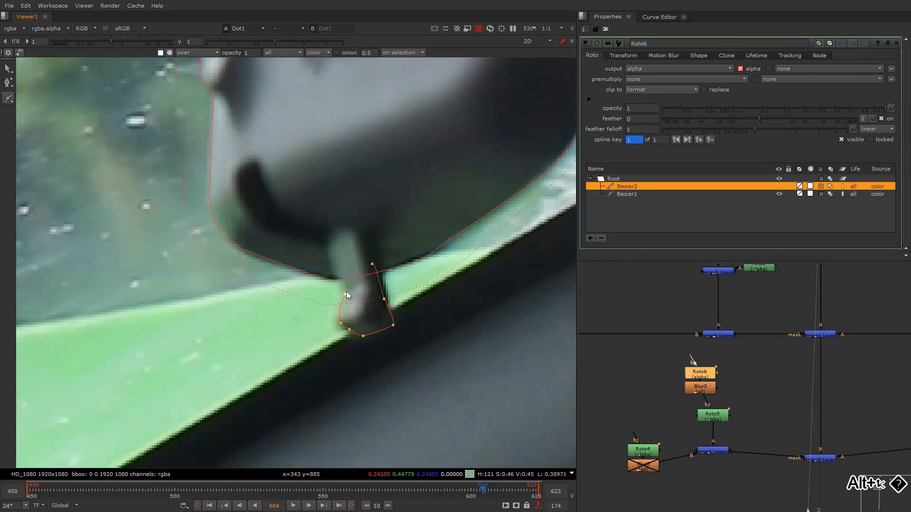
left_click(347, 285)
left_click_drag(346, 273, 348, 268)
left_click(372, 264)
key("1")
key("q")
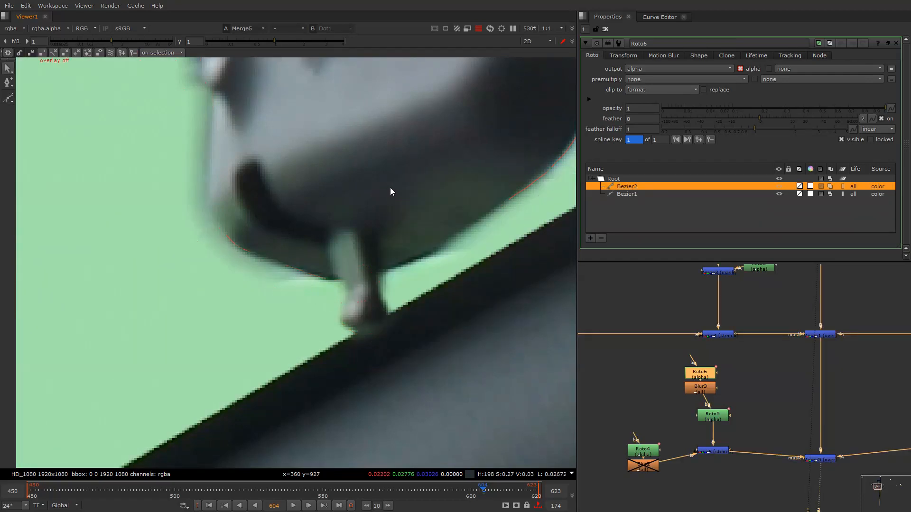
Add a Crop node below the last patch merge to trim the result to the HD_1080 format
key("f")
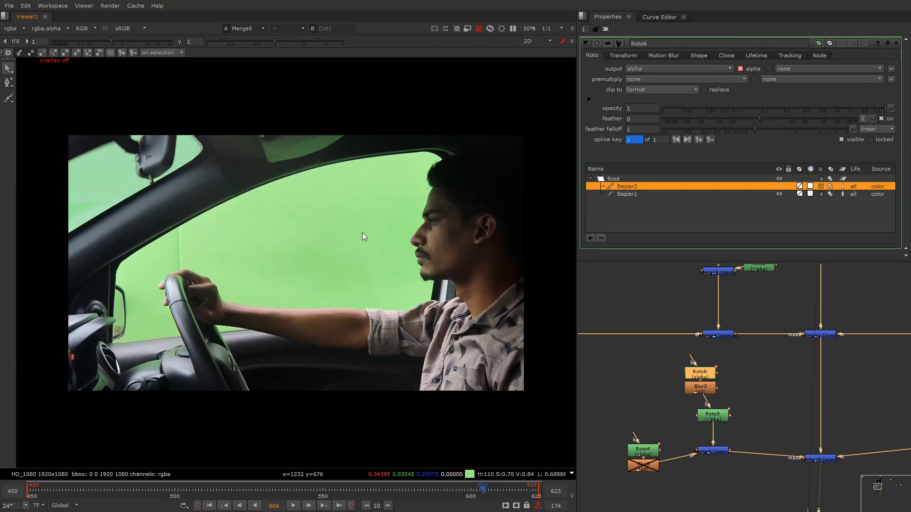
middle_click_drag(734, 346, 748, 321, "alt")
left_click_drag(777, 365, 800, 419)
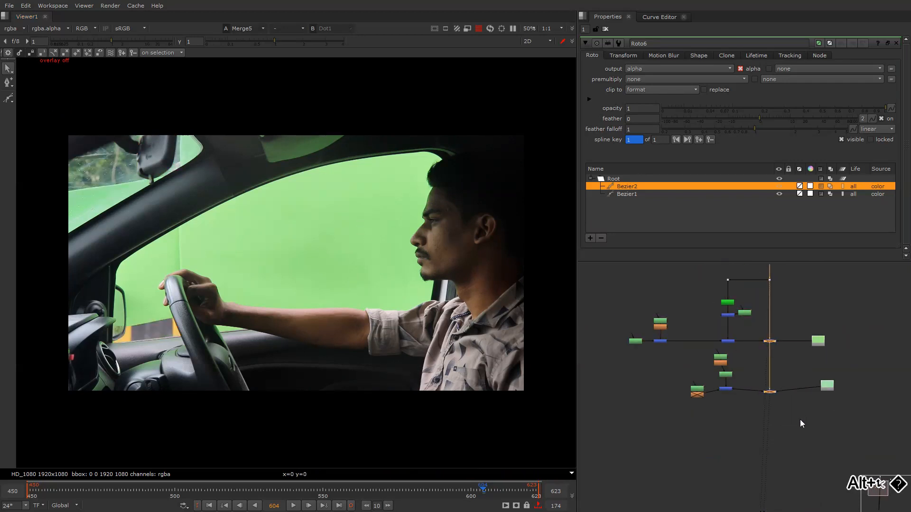
middle_click_drag(749, 377, 716, 314)
key("Tab")
type("cr")
left_click(738, 363)
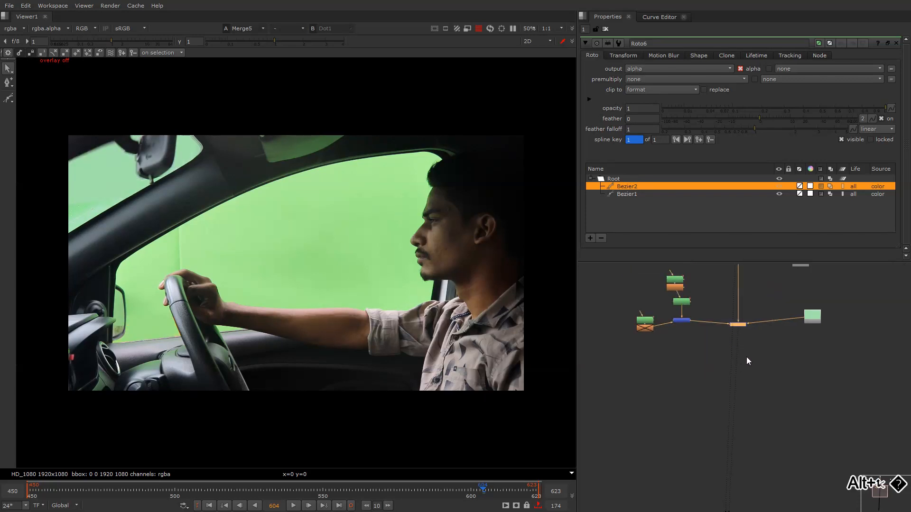
scroll(123, 327, "up", 5)
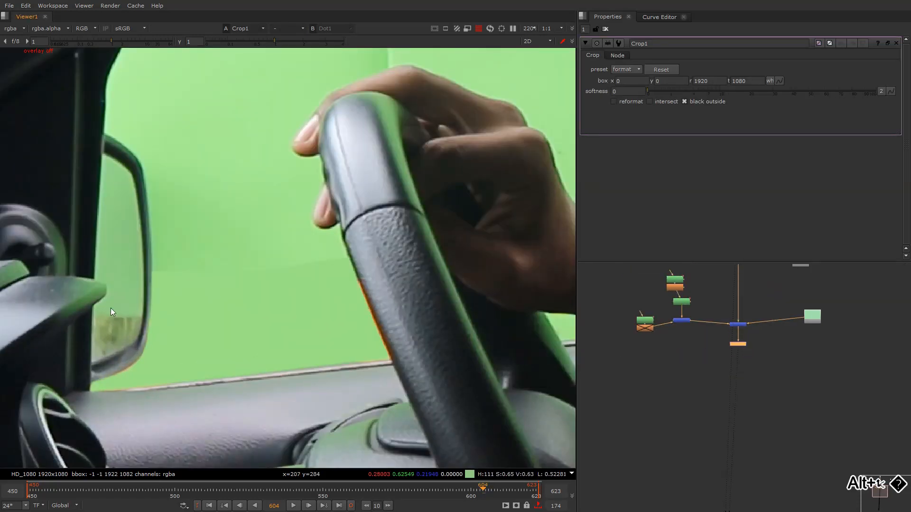
Tidy the lower patch branch by lining up its mask merge, Roto nodes and green Constant with the main merge
scroll(694, 312, "down", 3)
scroll(693, 312, "up", 2)
left_click(695, 323)
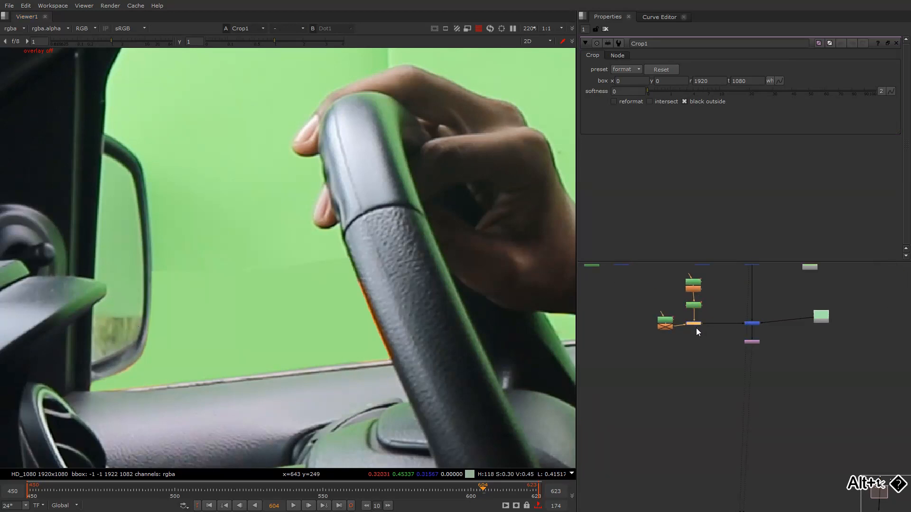
left_click_drag(667, 318, 660, 315)
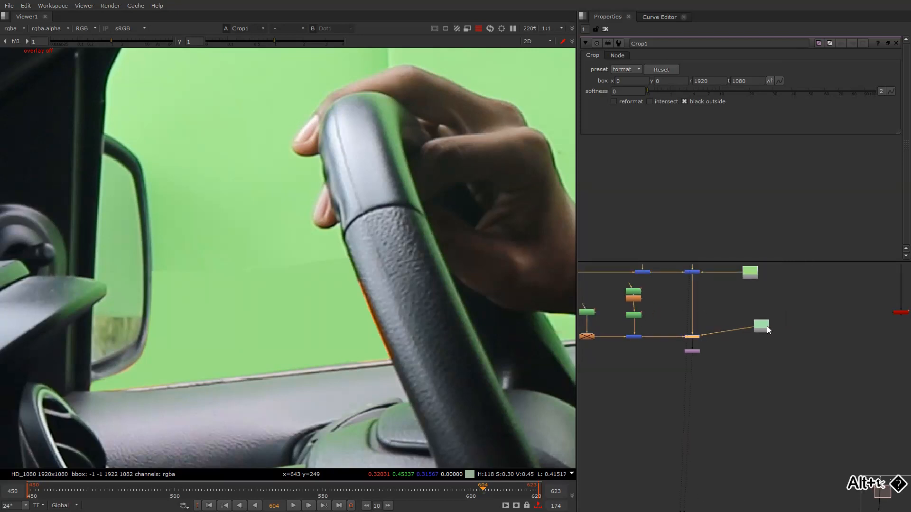
middle_click_drag(767, 334, 682, 343, "alt")
scroll(712, 341, "up", 3)
View the Crop node's output with the whole frame fitted and the overlay switched on
left_click(715, 337)
key("1")
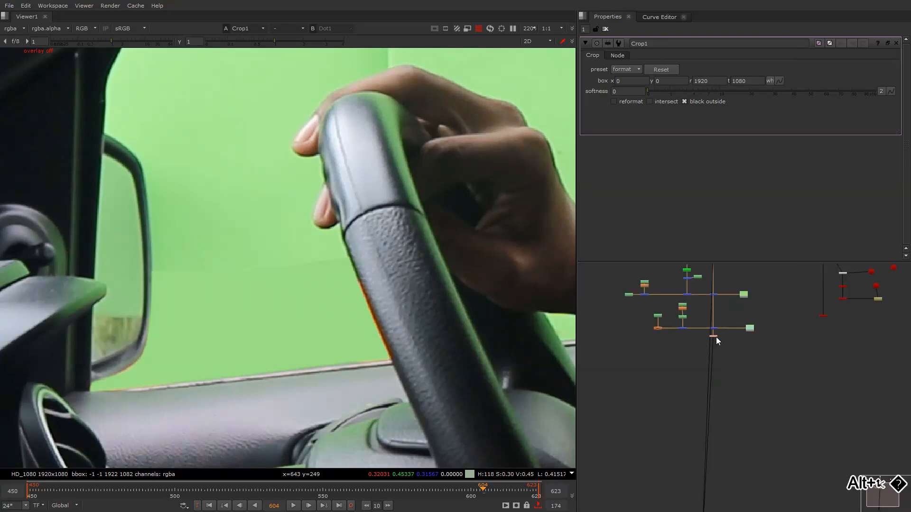
key("f")
key("q")
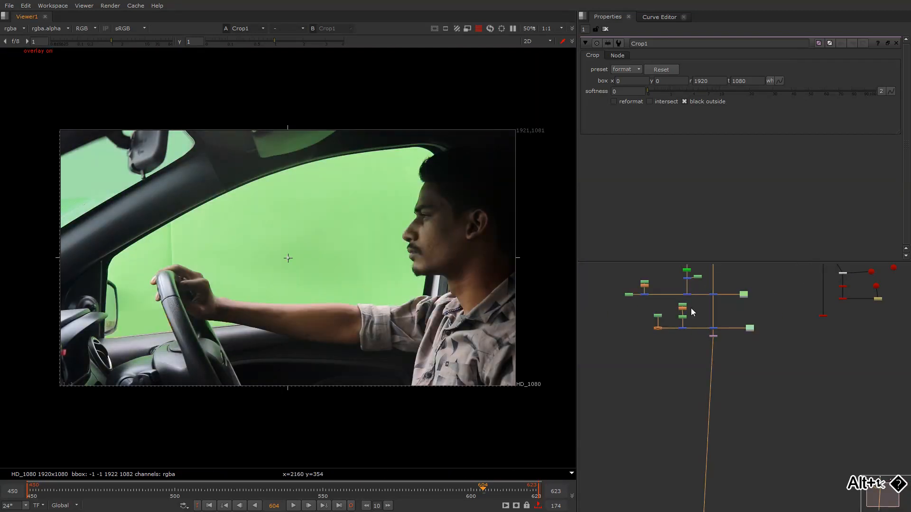
Select the end node of the separate branch beside the patch tree
middle_click_drag(699, 340, 645, 344)
scroll(645, 344, "down", 3)
left_click_drag(699, 321, 724, 353)
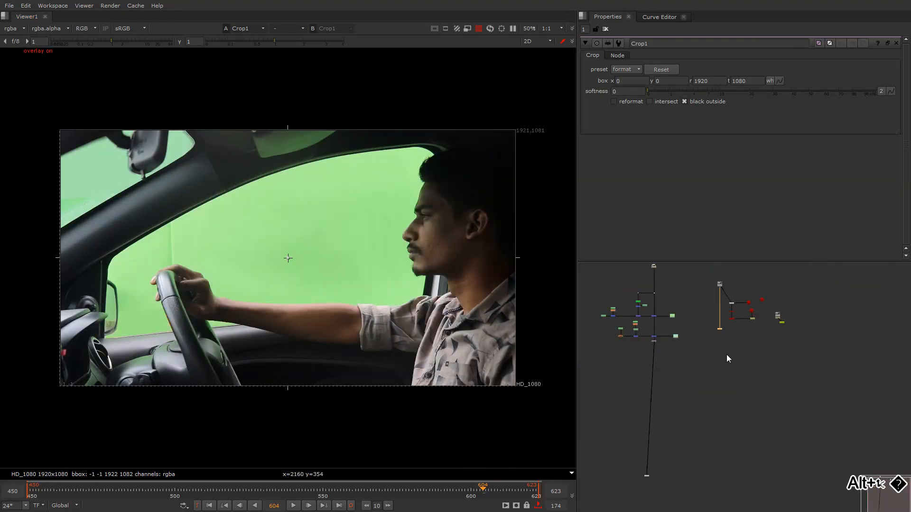